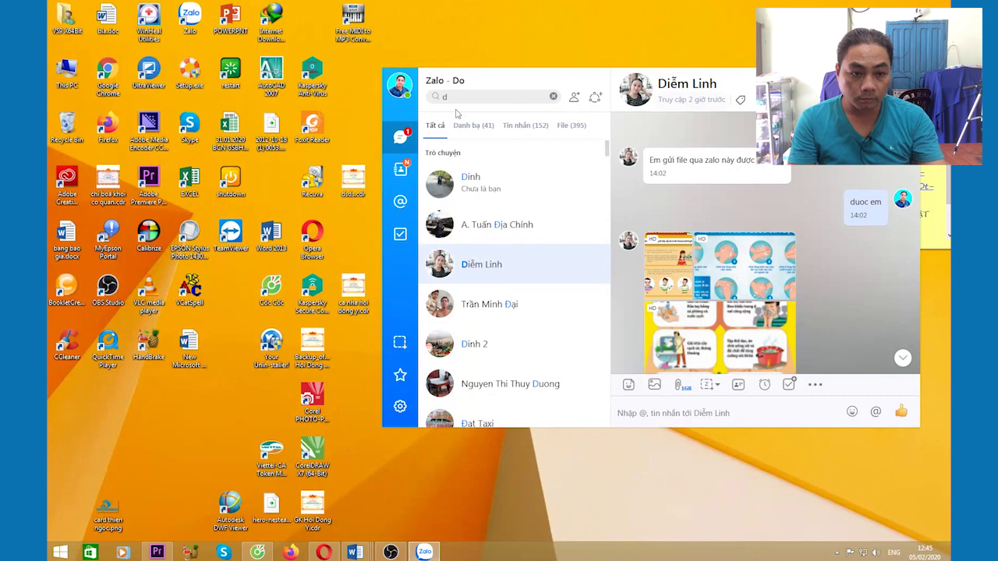
# Search the Zalo conversations for "p" and open the certificate customer's chat.
pyautogui.click(448, 98)
pyautogui.write('p')
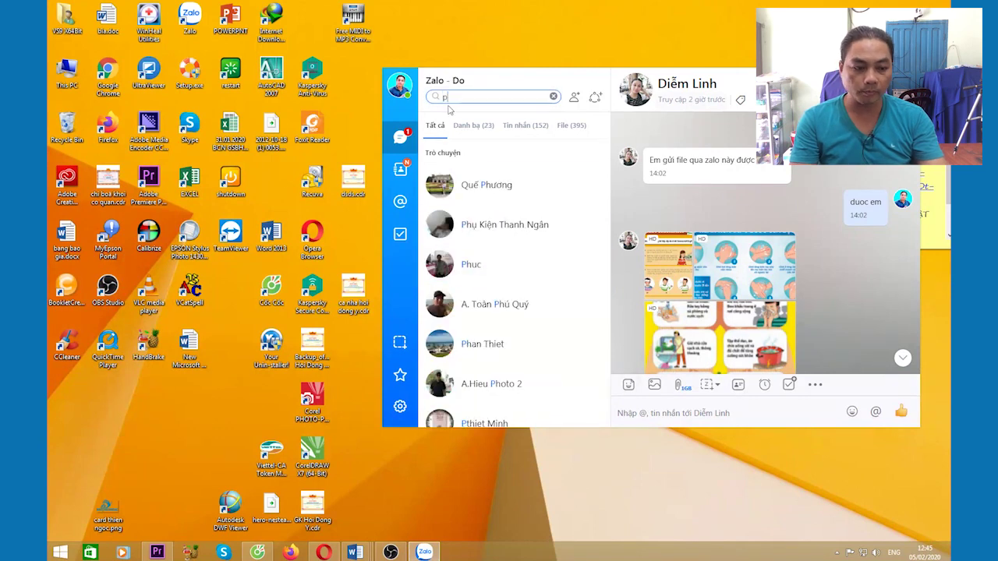
pyautogui.click(478, 185)
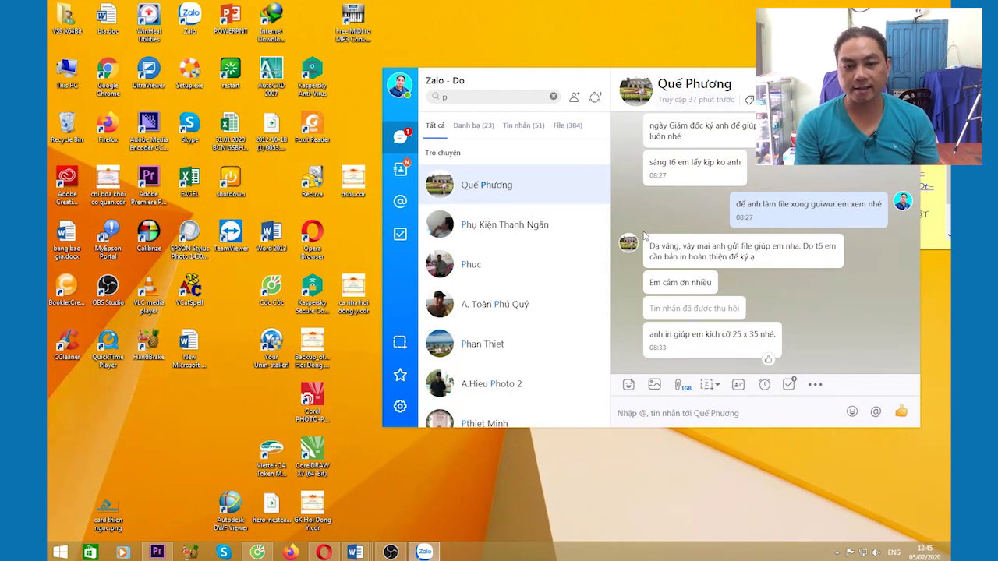
# Review the customer's certificate request in the chat and open the attached spreadsheet GK TTKD - Gui in.xls.
pyautogui.moveTo(878, 288)
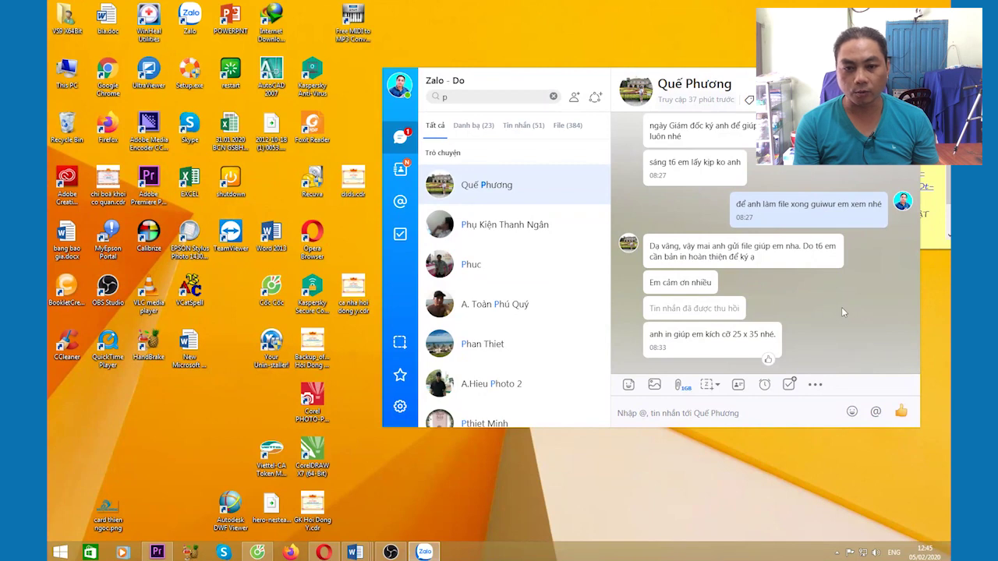
pyautogui.scroll(8, 821, 308)
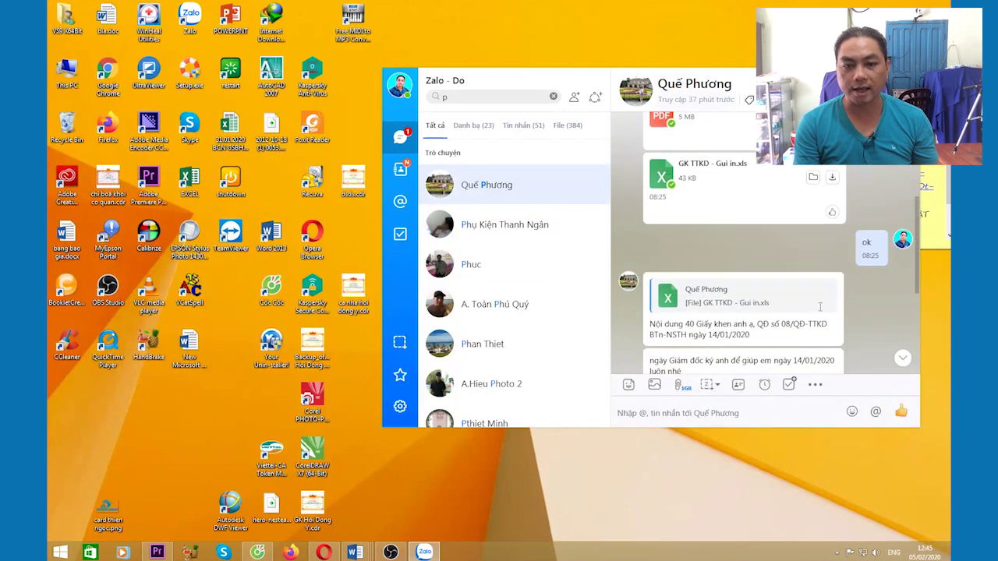
pyautogui.scroll(2, 787, 302)
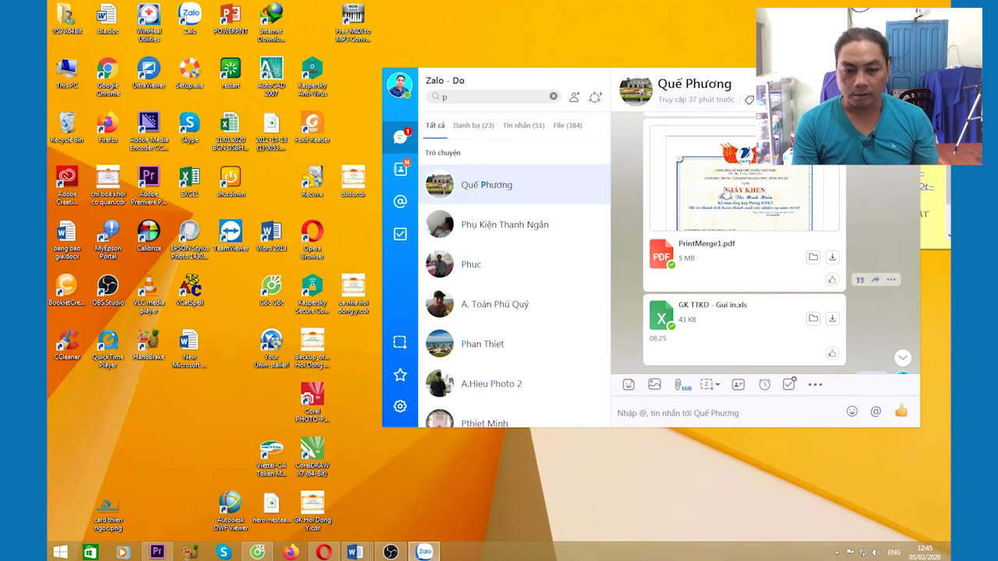
pyautogui.scroll(-1, 725, 193)
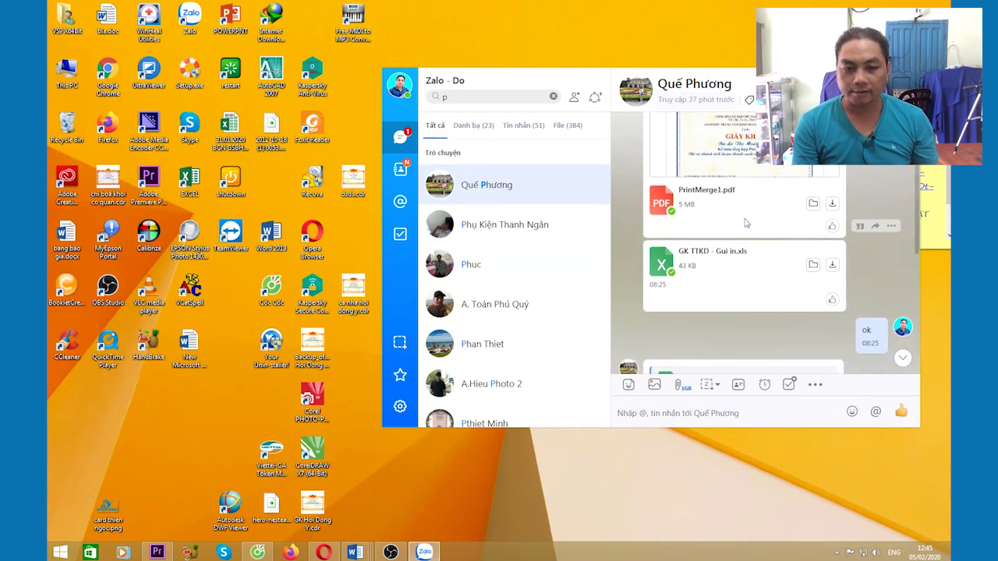
pyautogui.click(703, 258)
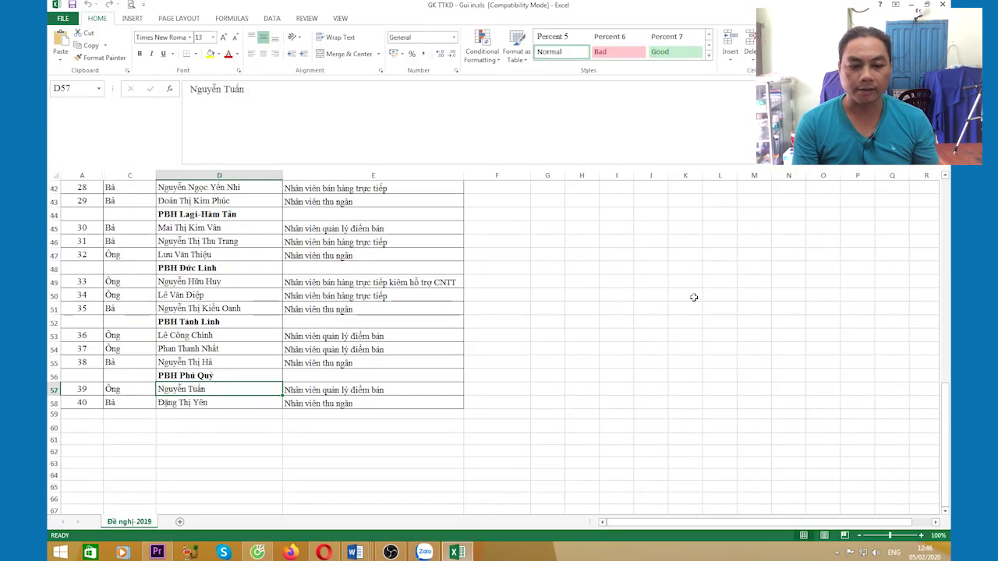
# Examine the award list's recipients, departments and job positions, including the two title rows above the table.
pyautogui.scroll(4, 694, 298)
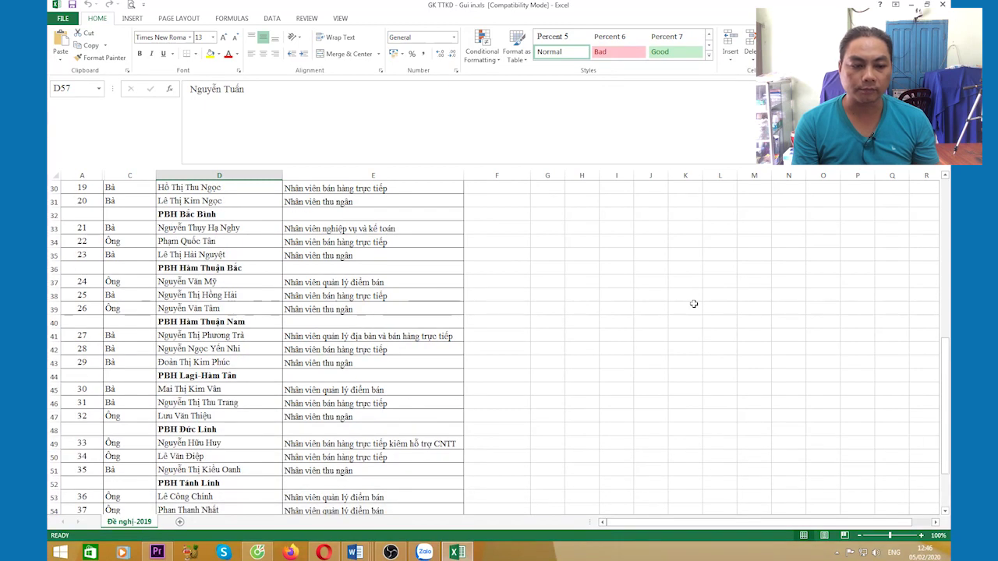
pyautogui.scroll(3, 694, 305)
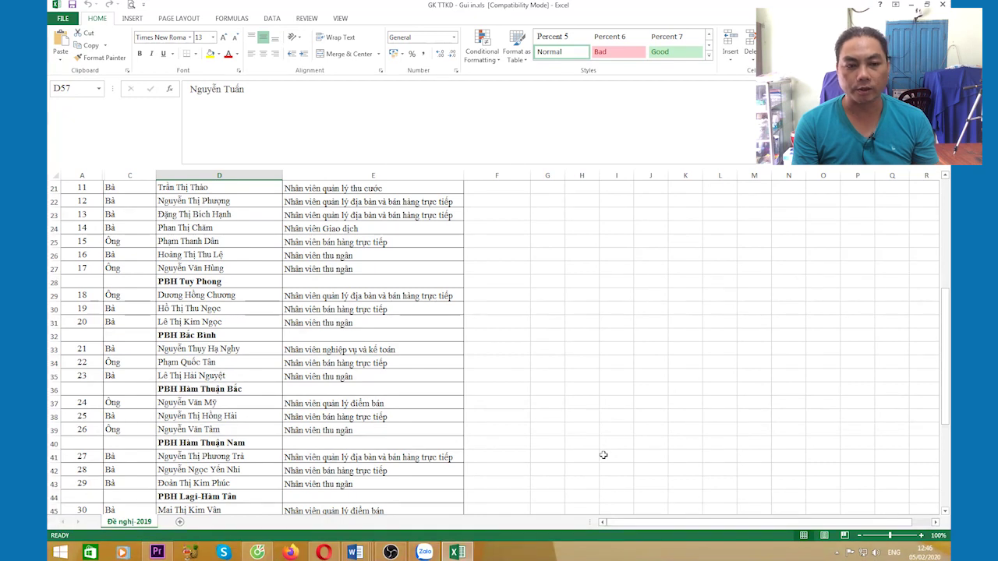
pyautogui.scroll(4, 603, 455)
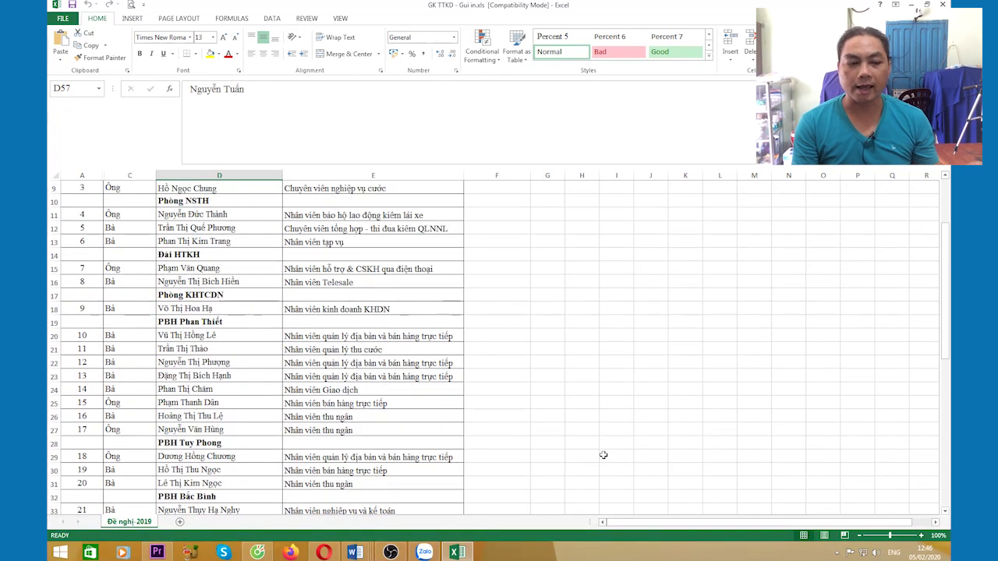
pyautogui.scroll(3, 603, 455)
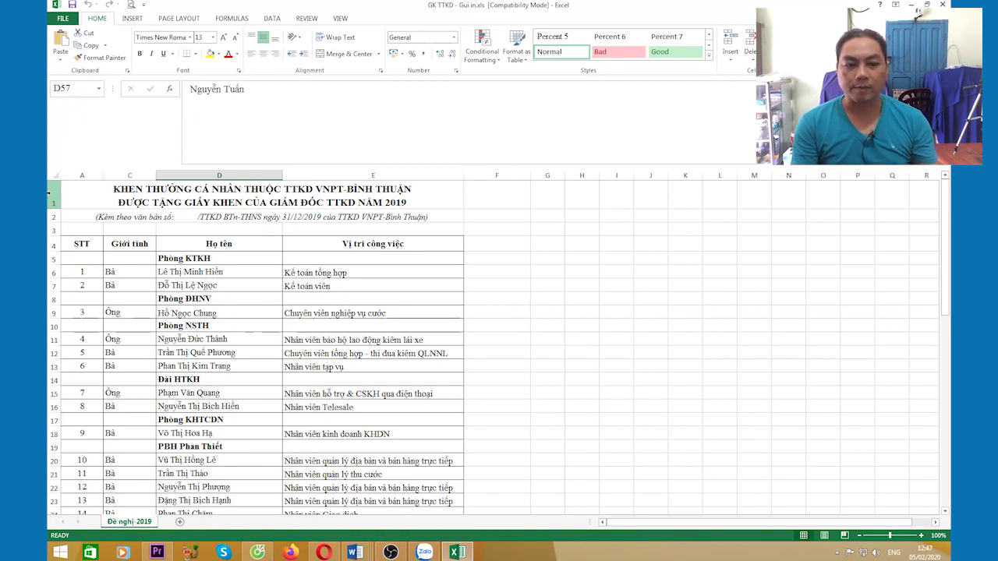
pyautogui.moveTo(49, 195); pyautogui.dragTo(53, 217)
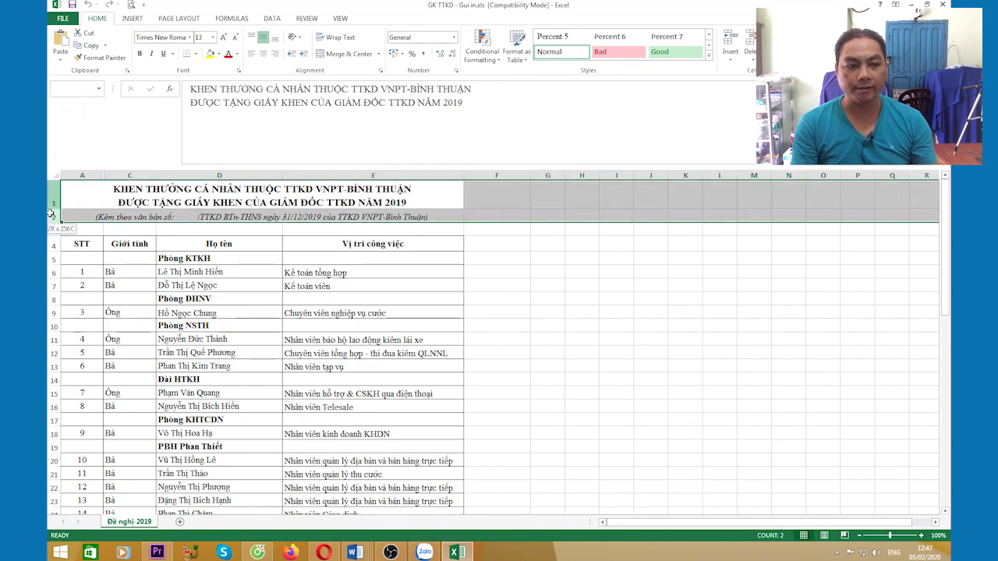
pyautogui.click(557, 313)
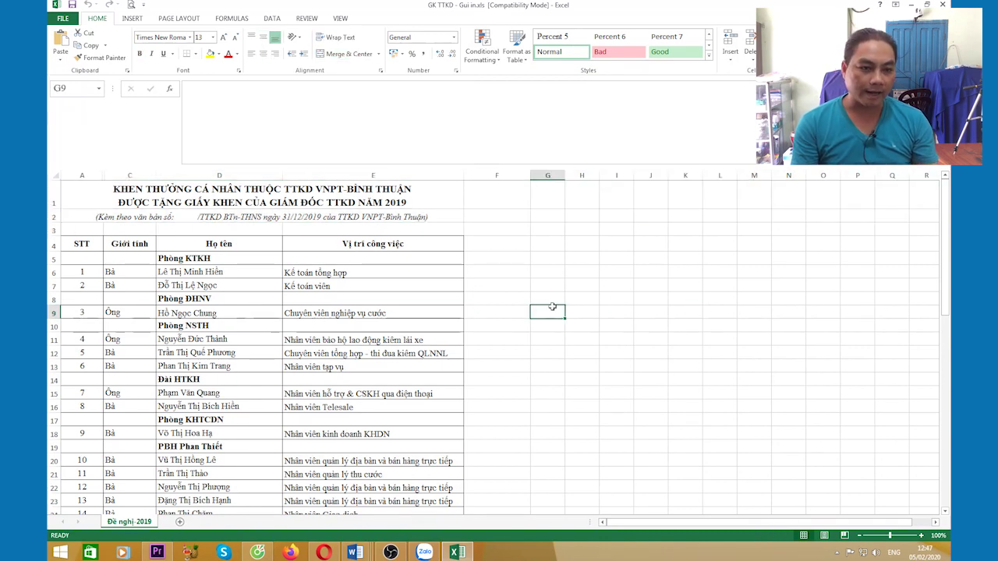
pyautogui.scroll(-2, 390, 343)
pyautogui.scroll(2, 355, 337)
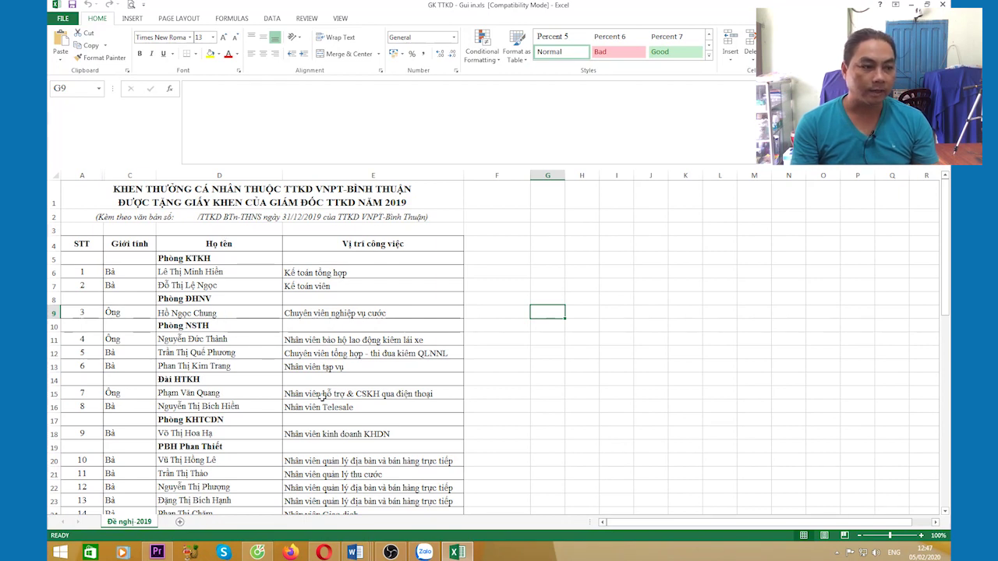
# Leave the spreadsheet and open the certificate template mau khen.cdr from the GIAY KHEN folder on drive D: in CorelDRAW.
pyautogui.click(910, 5)
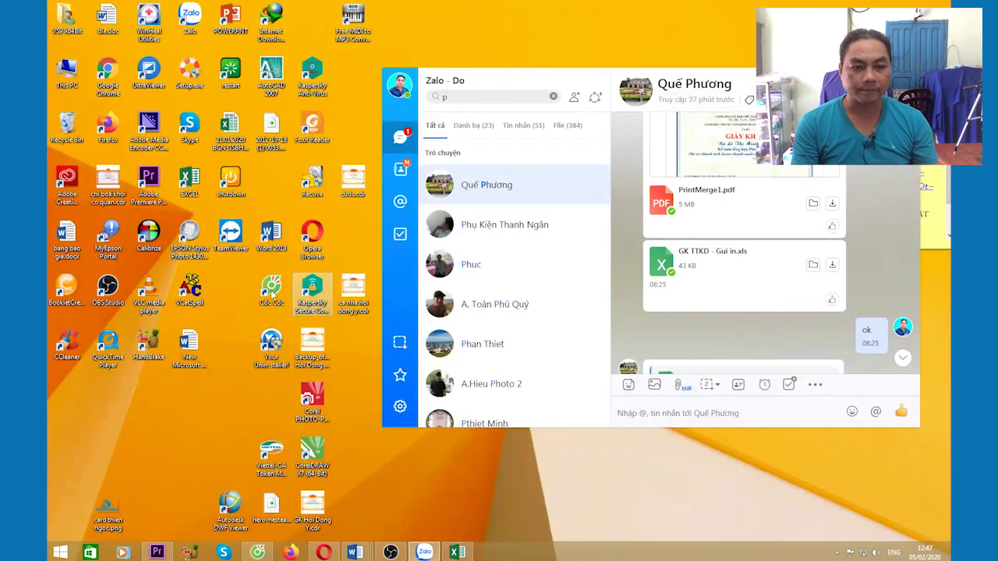
pyautogui.doubleClick(66, 71)
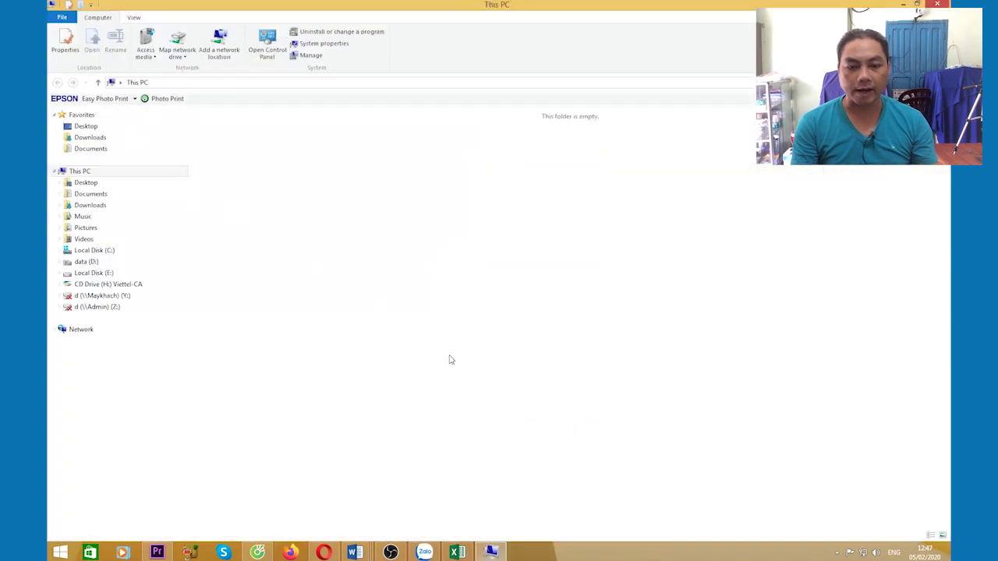
pyautogui.doubleClick(390, 211)
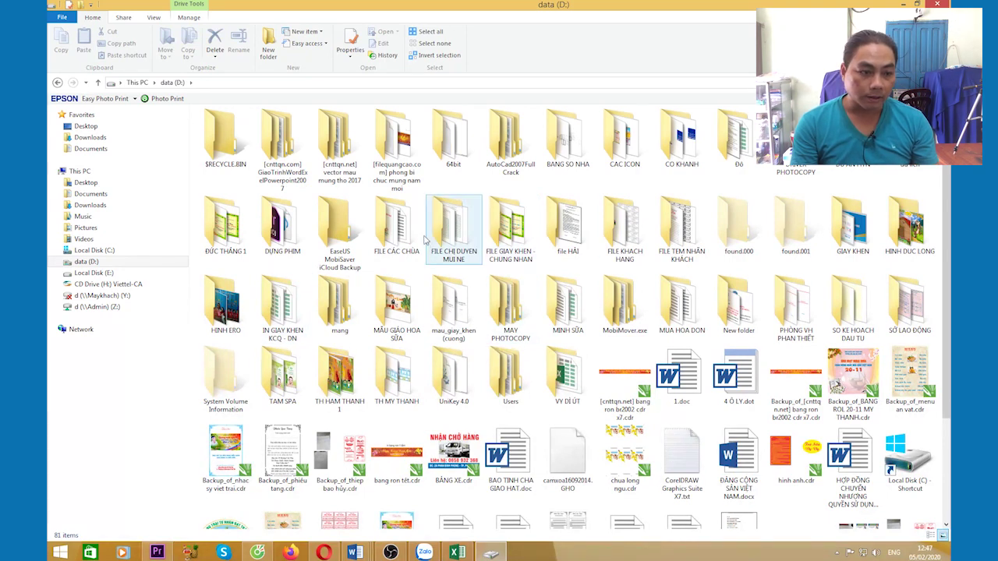
pyautogui.doubleClick(621, 224)
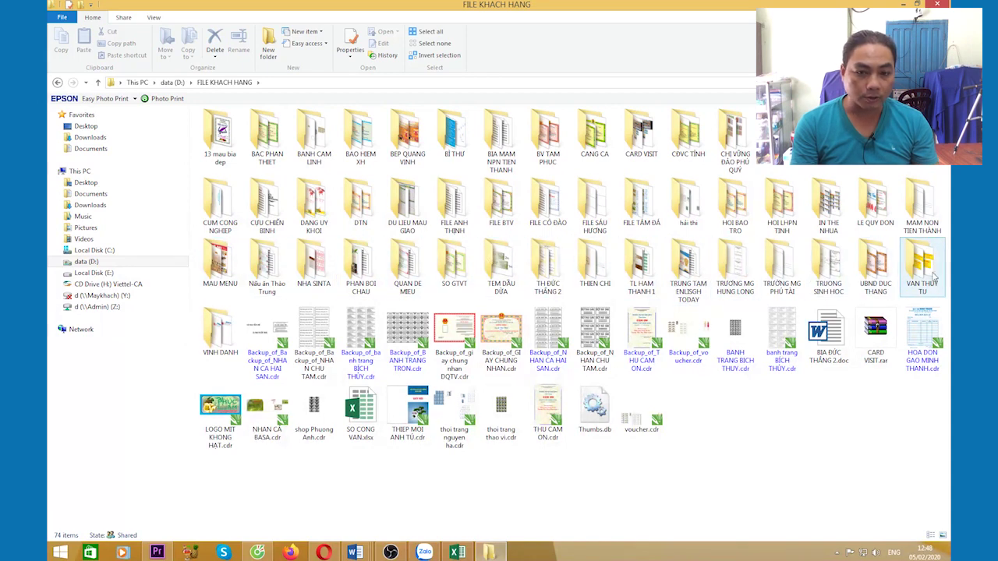
pyautogui.click(57, 82)
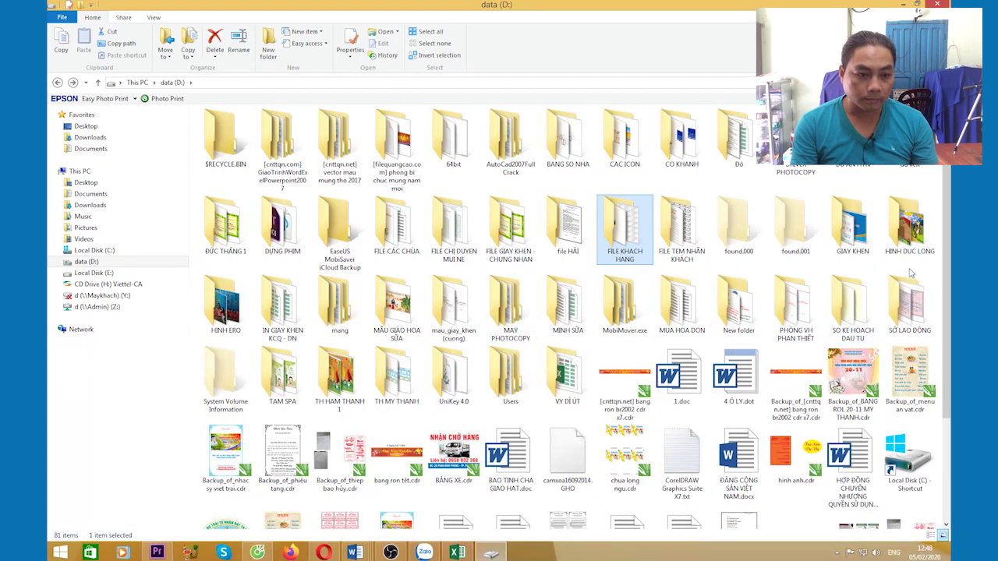
pyautogui.moveTo(849, 232)
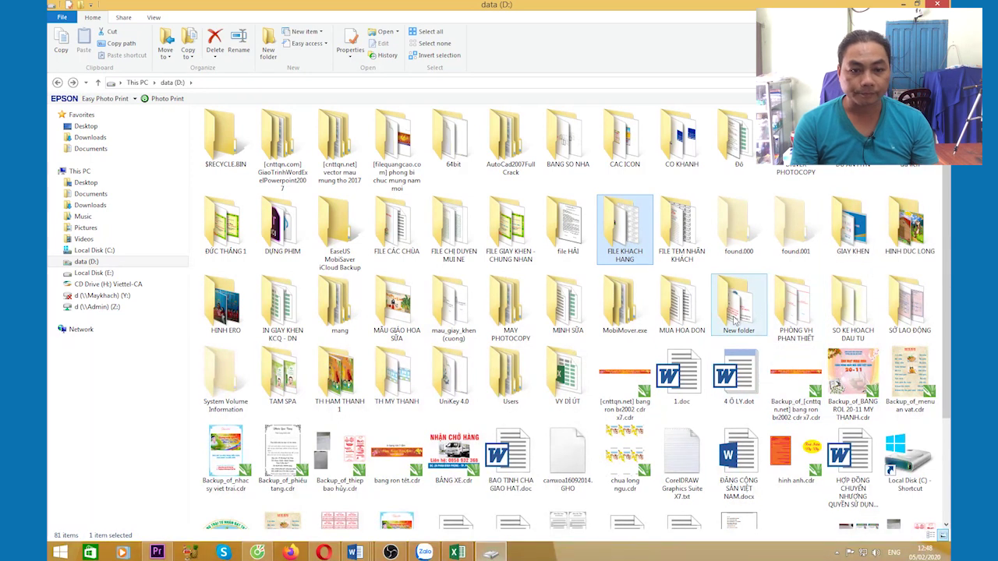
pyautogui.doubleClick(854, 224)
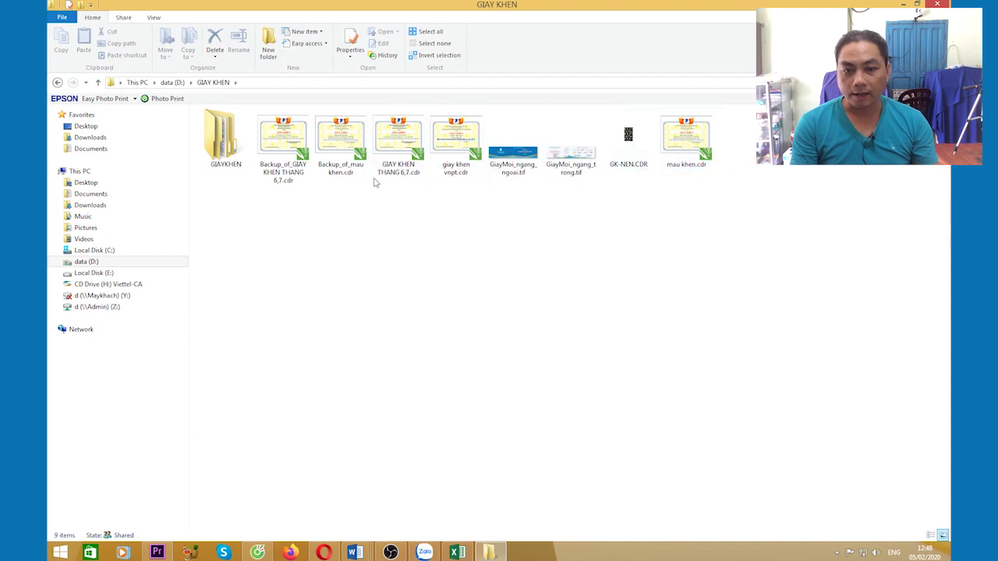
pyautogui.click(684, 145)
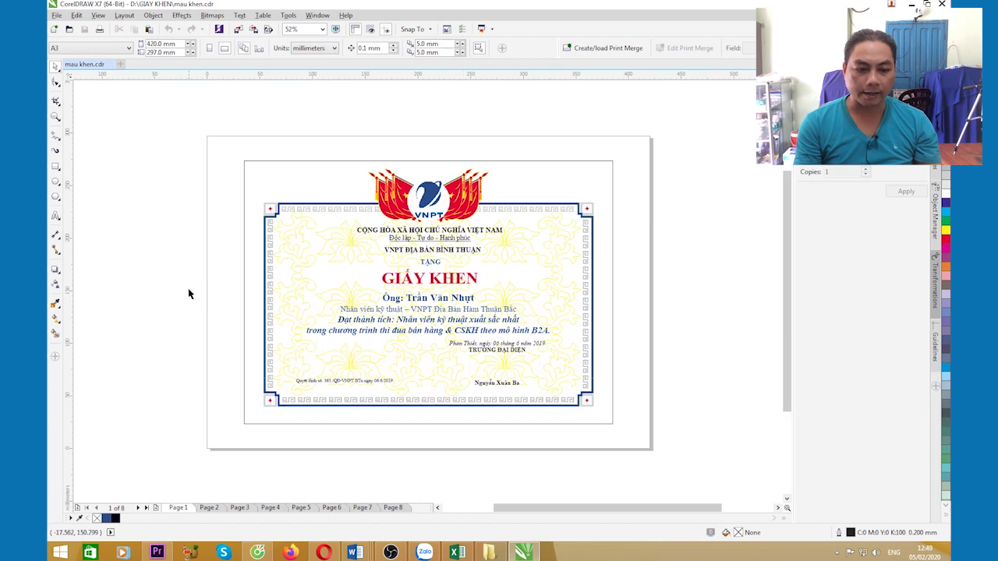
# Copy all objects of the first certificate page into a new A3 landscape document.
pyautogui.moveTo(204, 136); pyautogui.dragTo(660, 454)
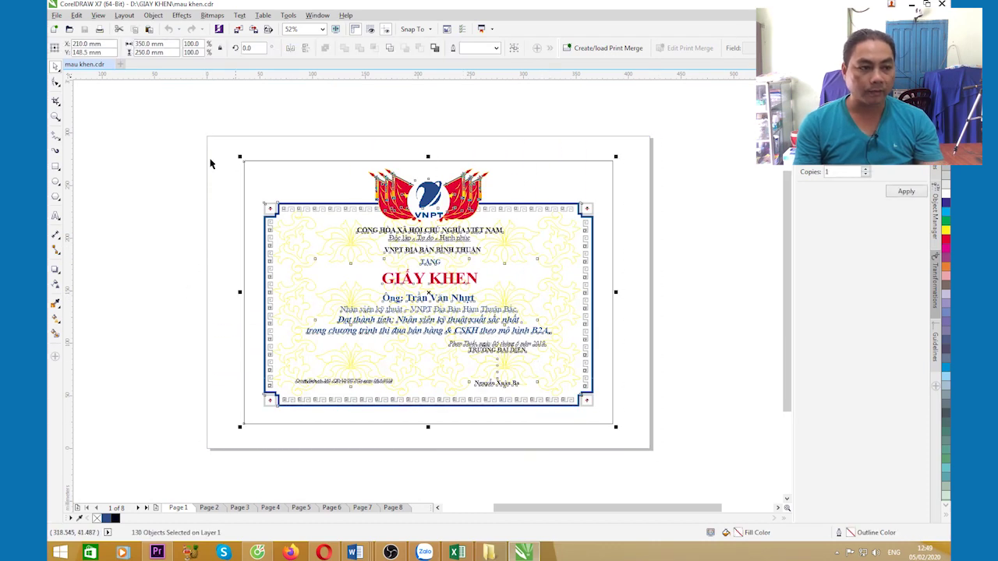
pyautogui.click(121, 65)
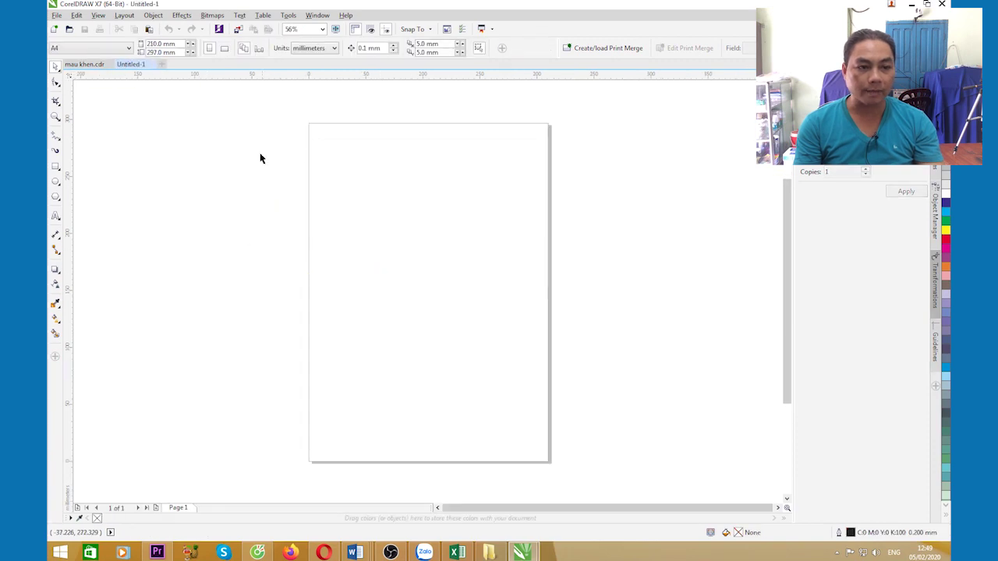
pyautogui.click(224, 47)
pyautogui.click(80, 48)
pyautogui.click(90, 184)
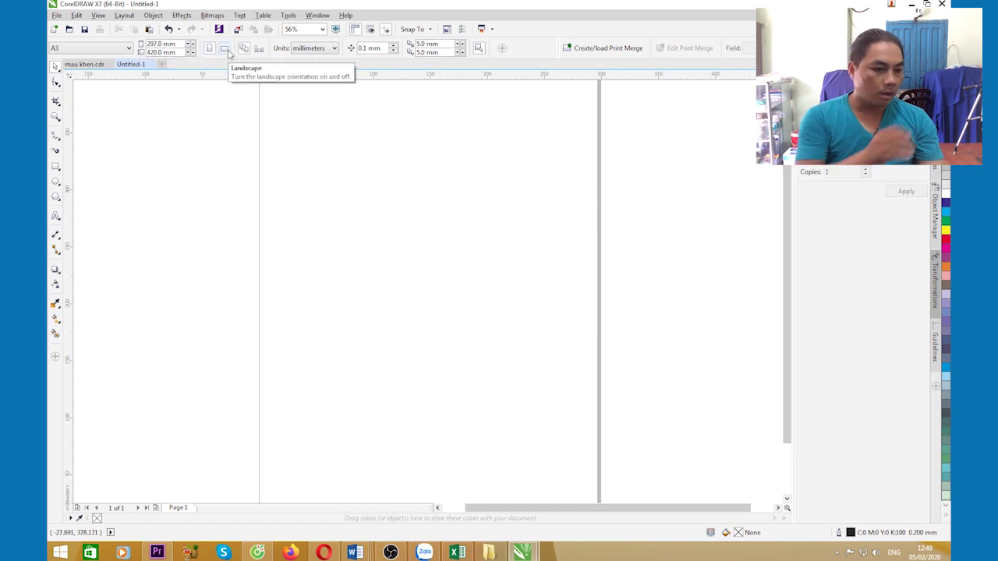
pyautogui.click(226, 48)
pyautogui.hotkey('ctrl', 'v')
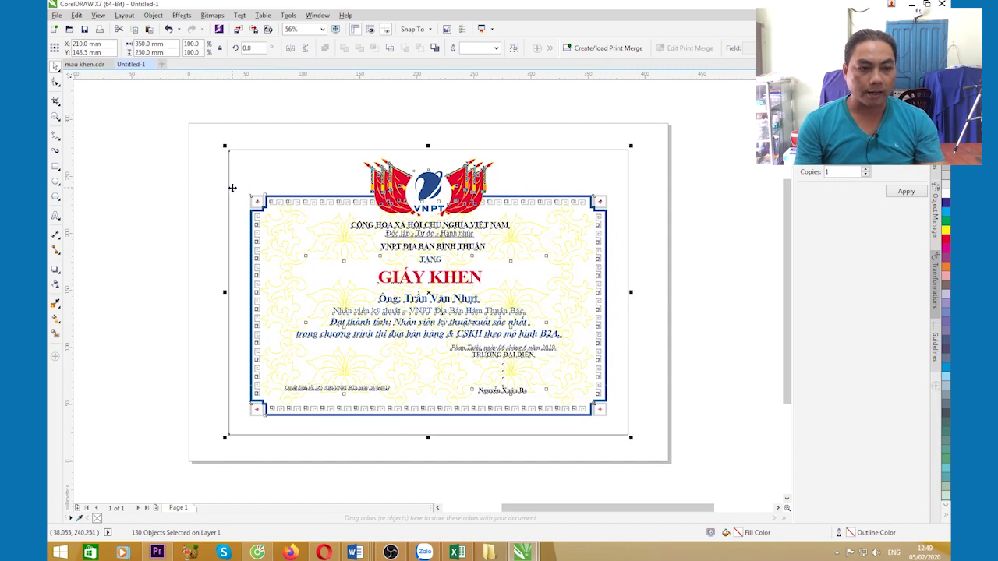
pyautogui.click(160, 183)
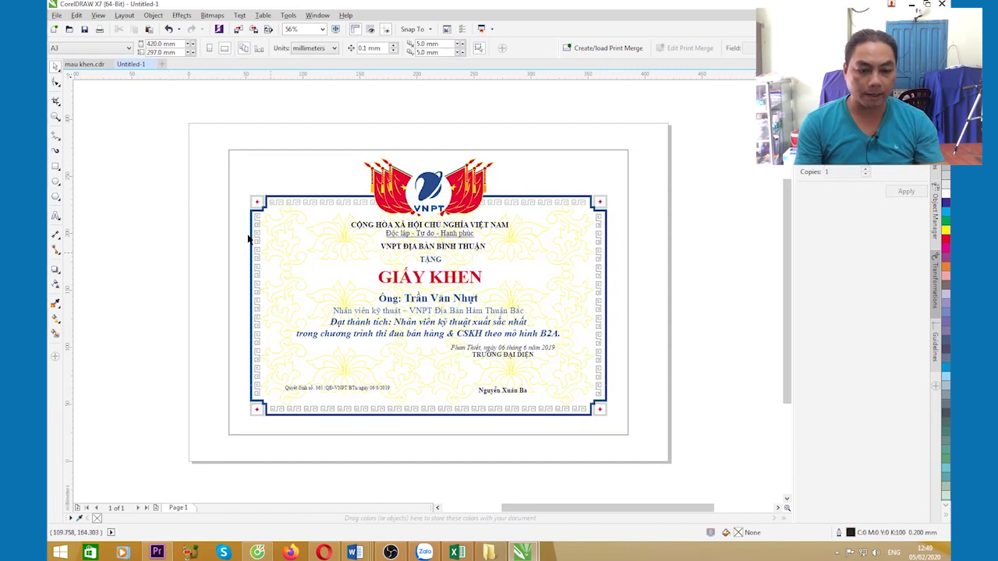
# Check the print size requested in the Zalo chat against the overall dimensions of the pasted certificate.
pyautogui.moveTo(202, 150); pyautogui.dragTo(659, 463)
pyautogui.click(431, 552)
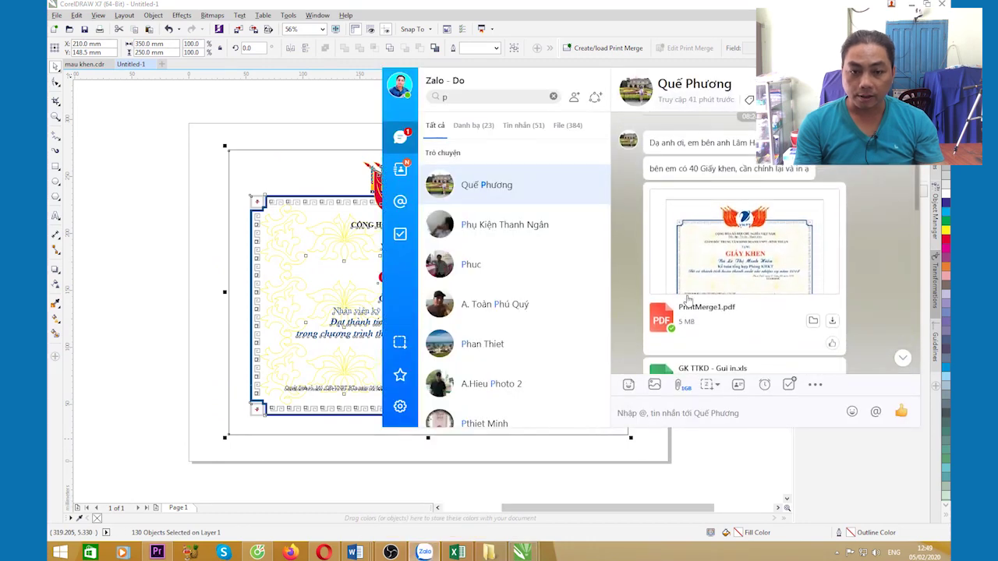
pyautogui.scroll(-5, 686, 302)
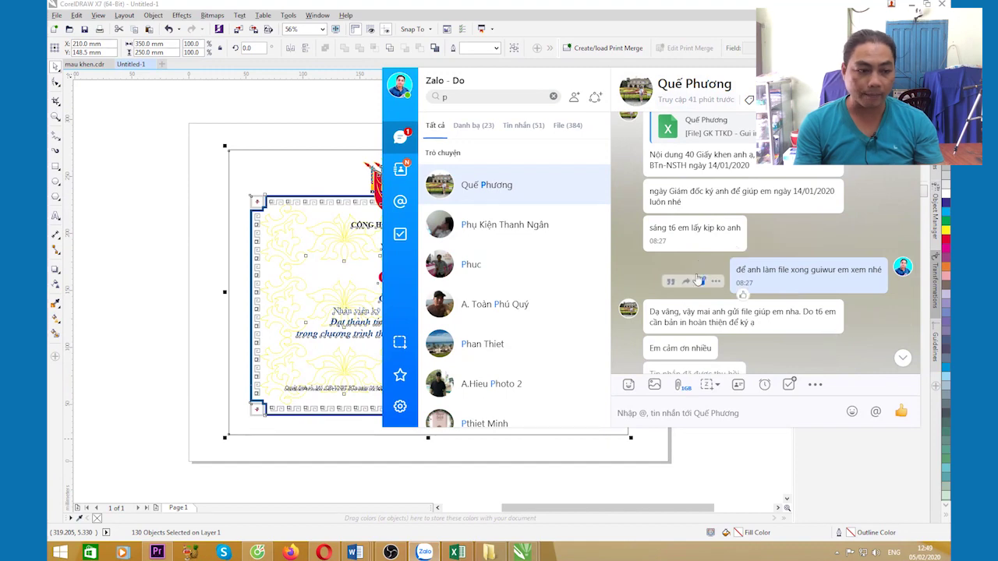
pyautogui.scroll(-2, 713, 304)
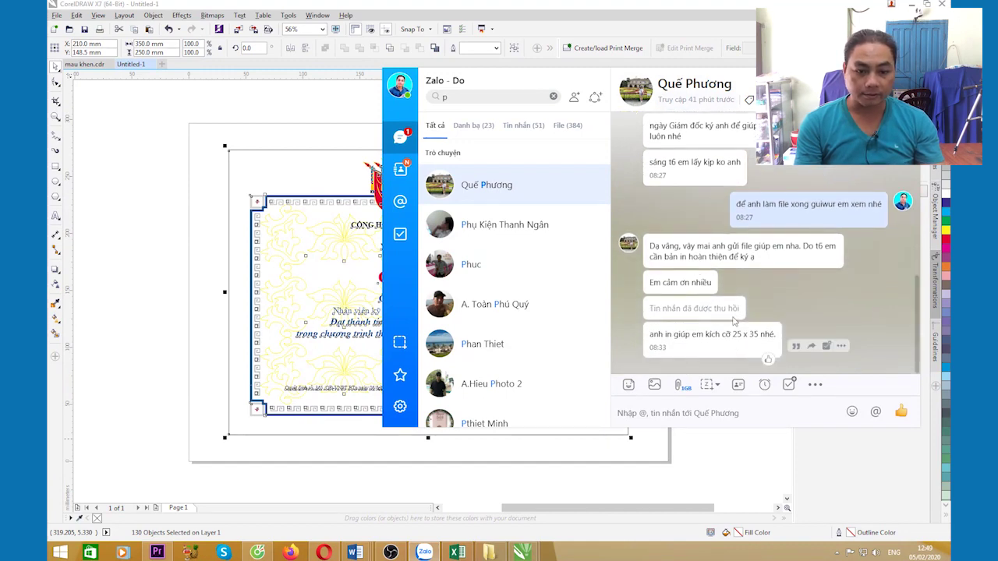
pyautogui.click(217, 337)
pyautogui.moveTo(212, 136); pyautogui.dragTo(652, 446)
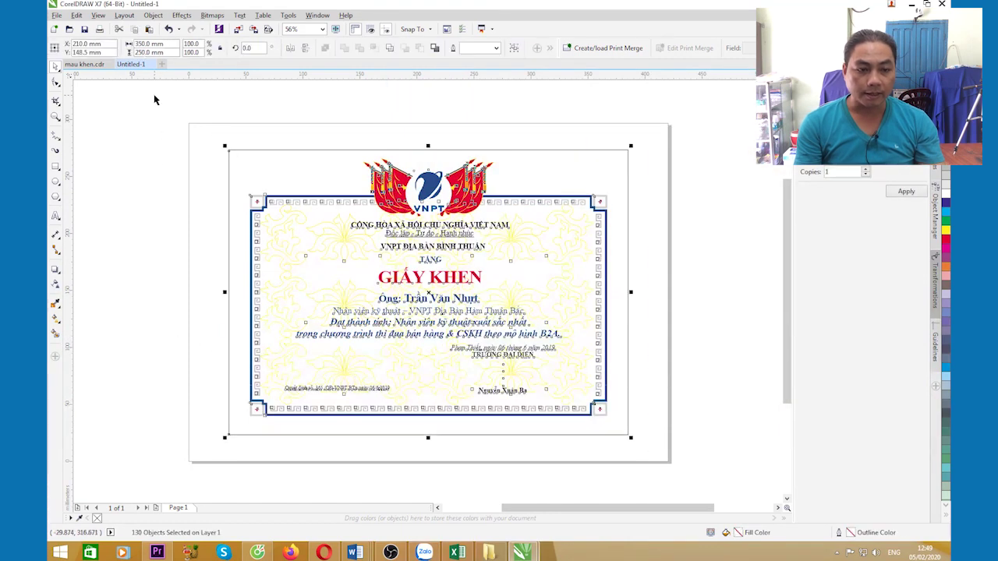
pyautogui.click(163, 321)
# Compare the certificate's recipient, achievement, date and decision lines with the customer's wording and signing-date instructions in the Zalo chat.
pyautogui.scroll(-1, 467, 234)
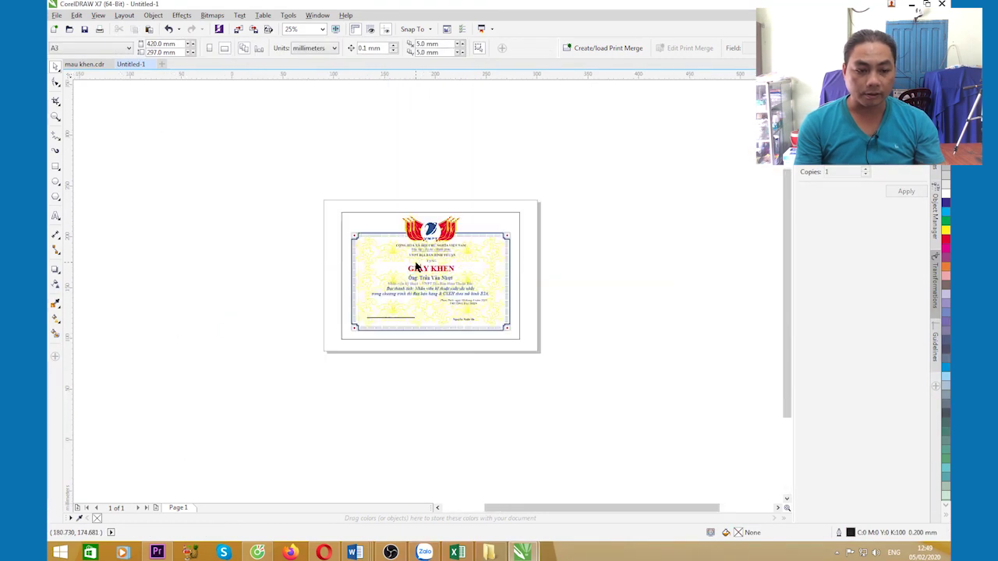
pyautogui.scroll(3, 415, 267)
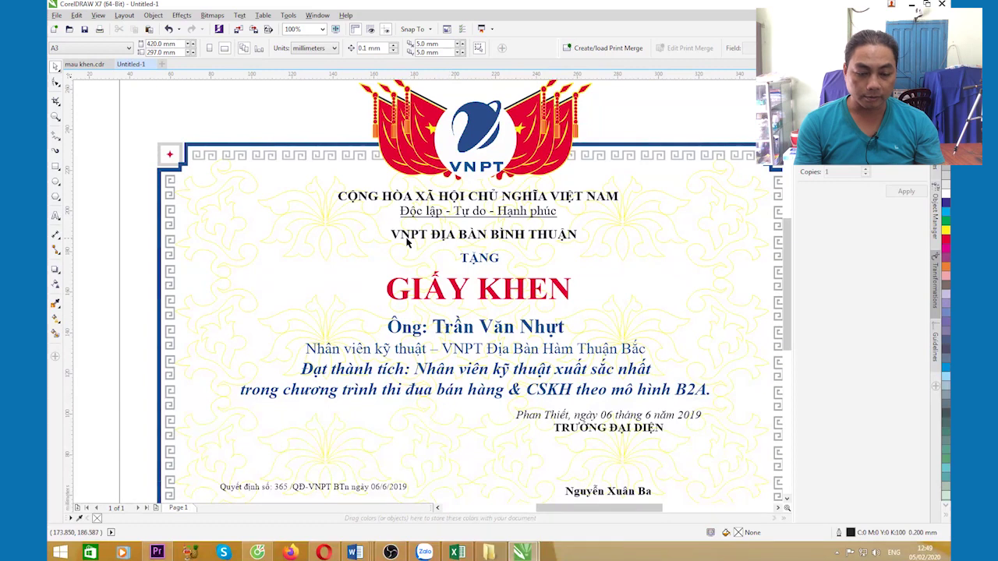
pyautogui.scroll(-2, 489, 266)
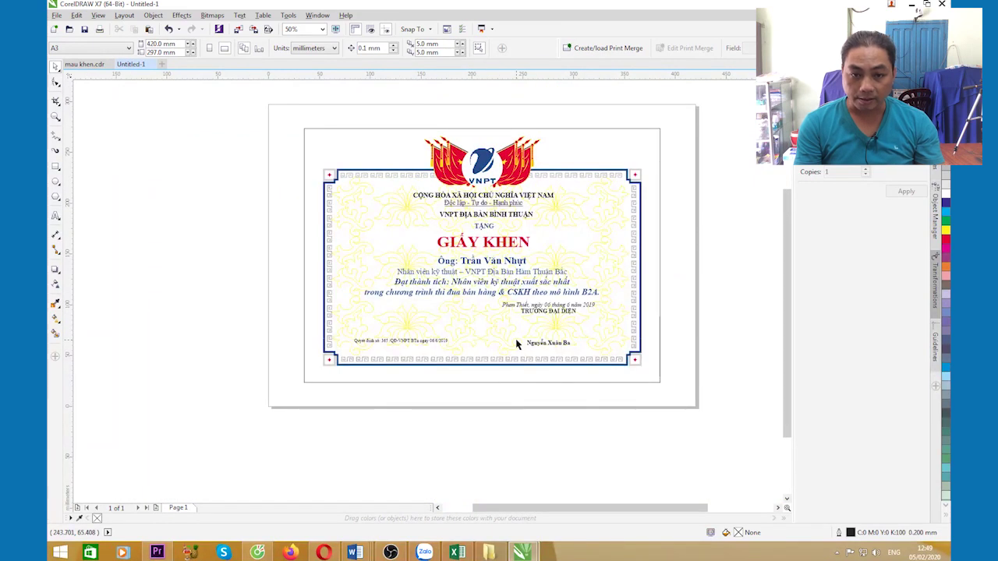
pyautogui.click(424, 552)
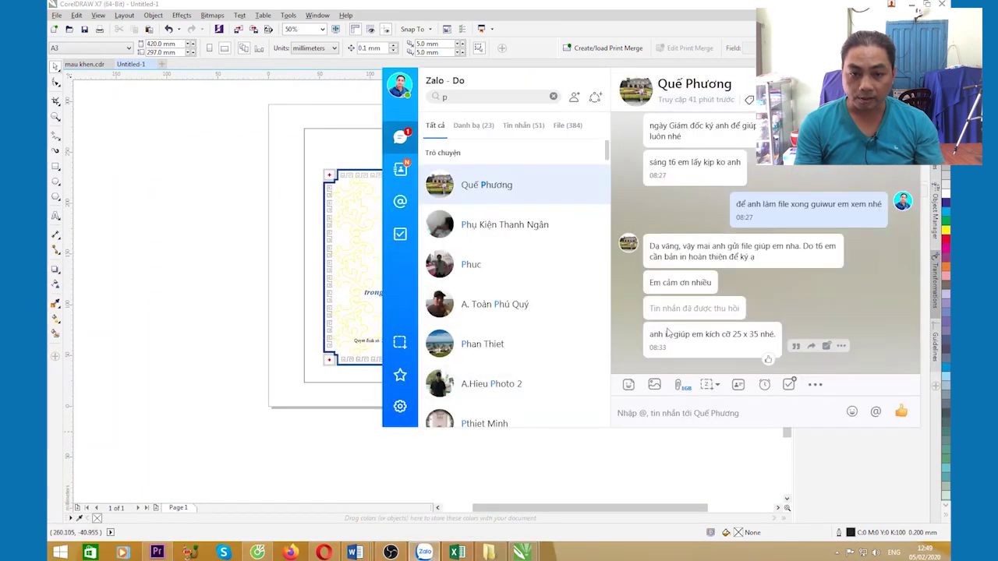
pyautogui.scroll(3, 667, 332)
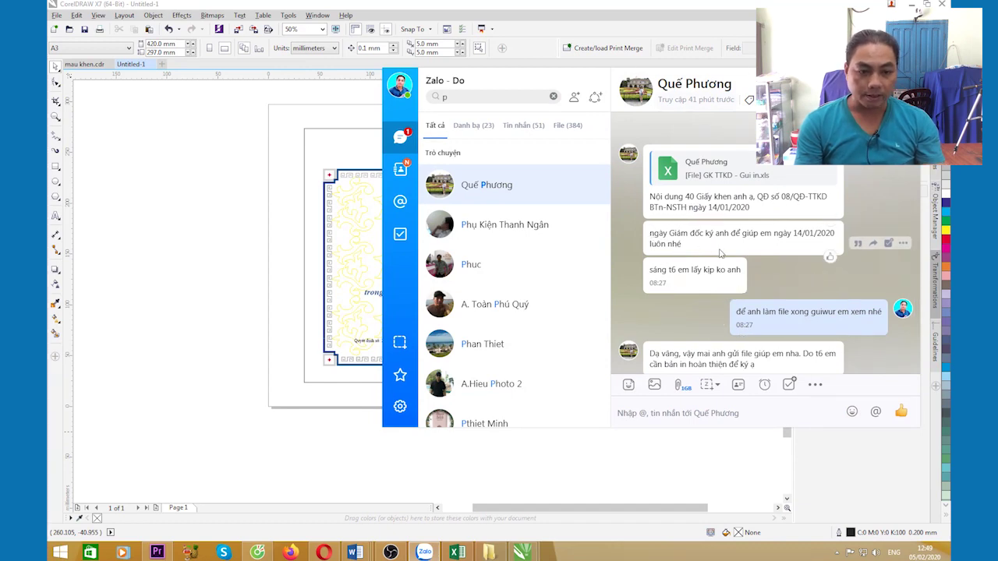
pyautogui.click(232, 289)
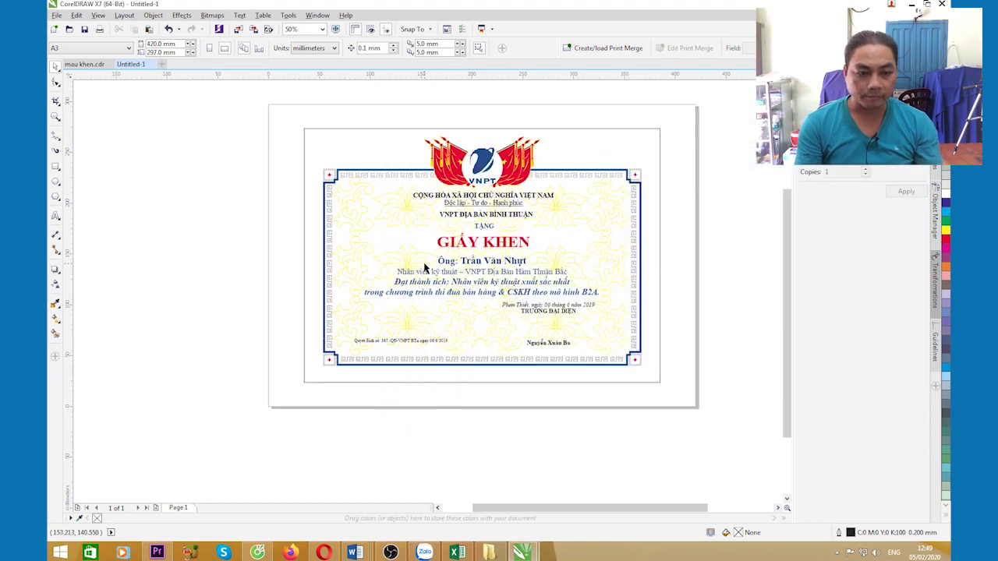
pyautogui.scroll(2, 435, 304)
pyautogui.scroll(-2, 442, 281)
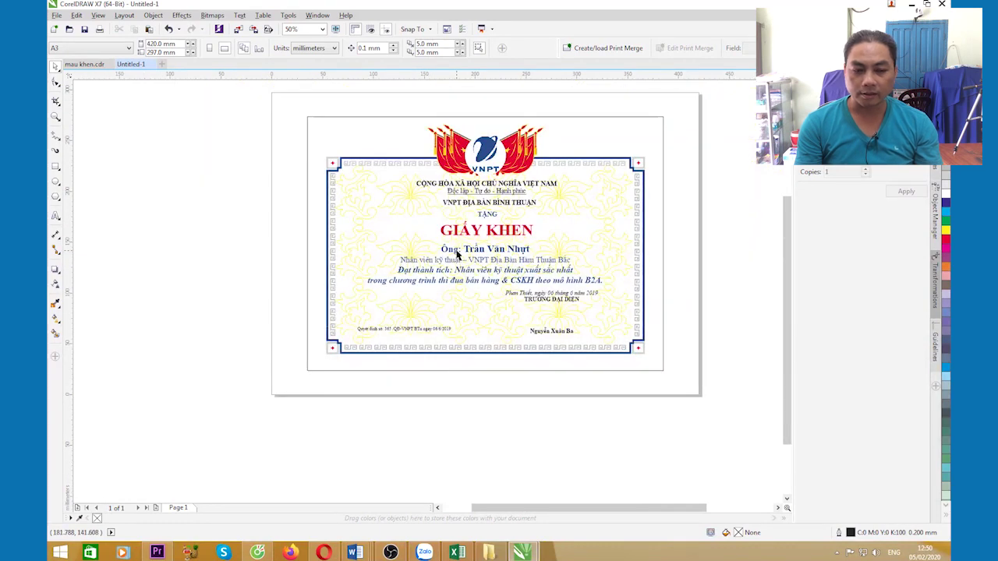
pyautogui.scroll(1, 458, 256)
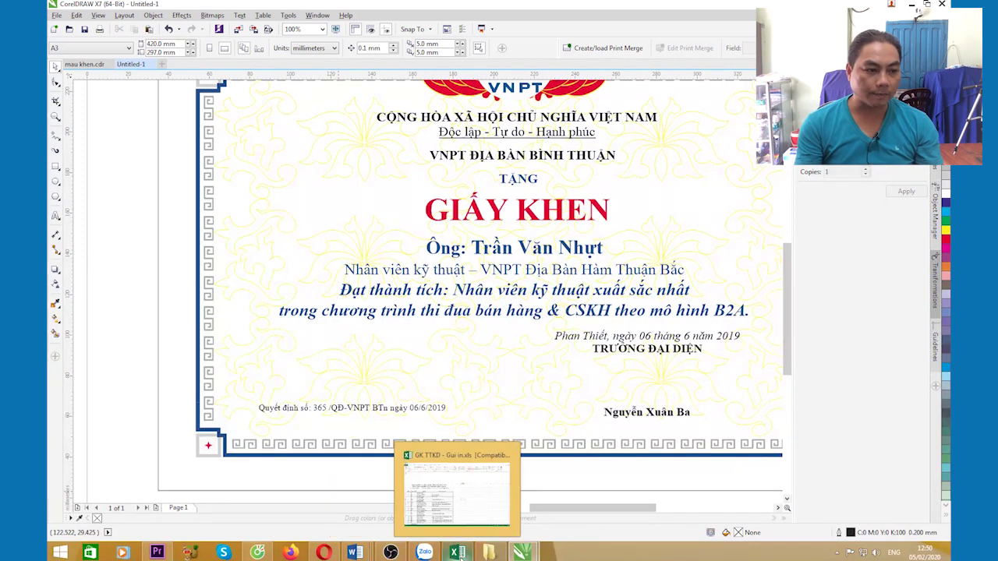
# Switch to the Excel award list, delete the three rows above the table header, and auto-fit the STT and Giới tính columns.
pyautogui.click(459, 553)
pyautogui.scroll(-2, 258, 309)
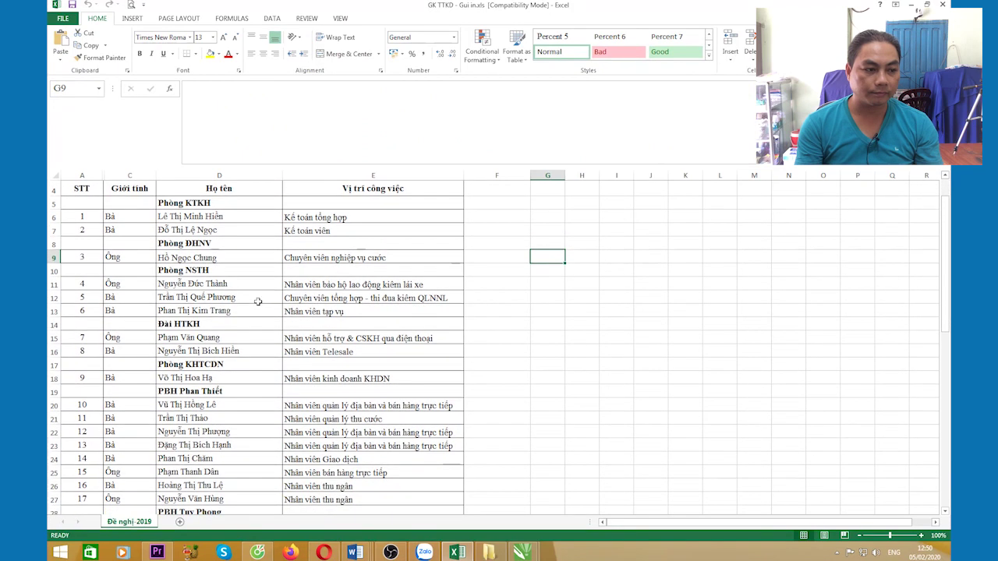
pyautogui.scroll(1, 258, 309)
pyautogui.moveTo(54, 197); pyautogui.dragTo(57, 229)
pyautogui.rightClick(60, 202)
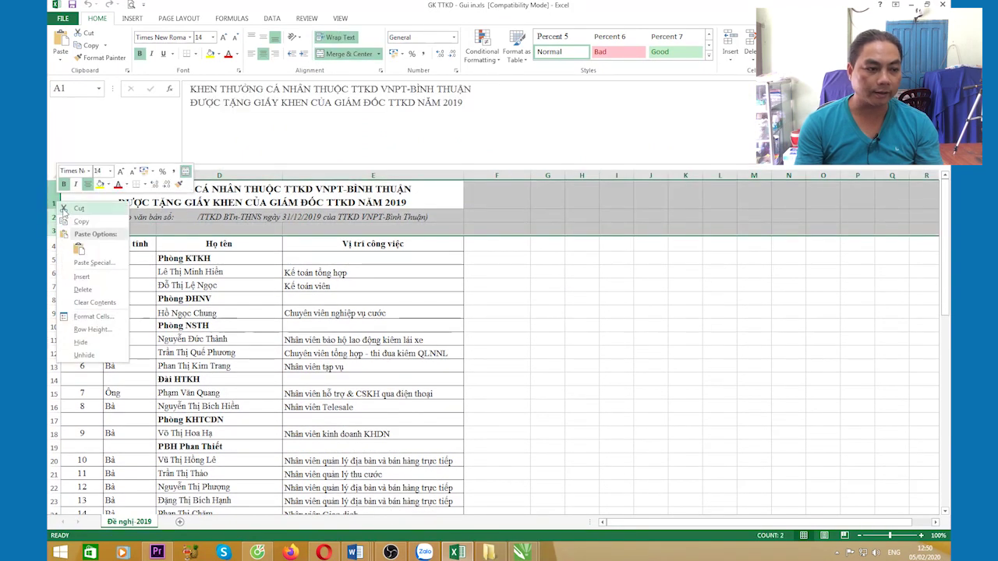
pyautogui.click(82, 290)
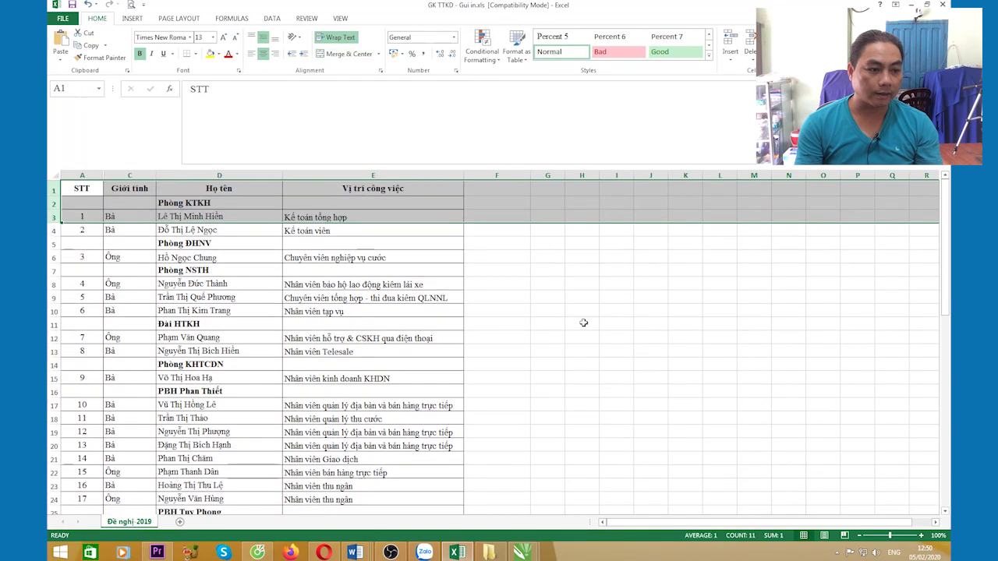
pyautogui.click(581, 324)
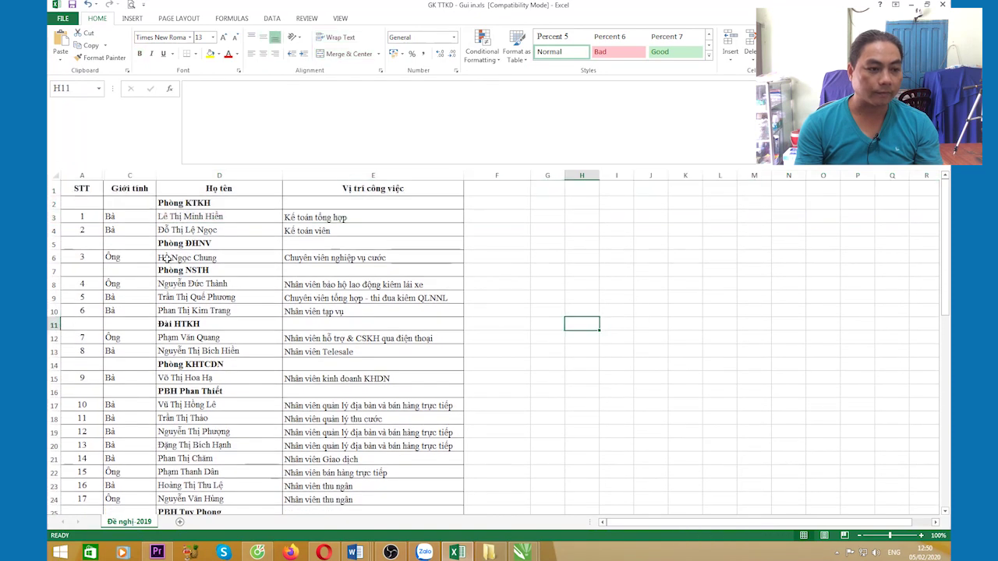
pyautogui.doubleClick(103, 170)
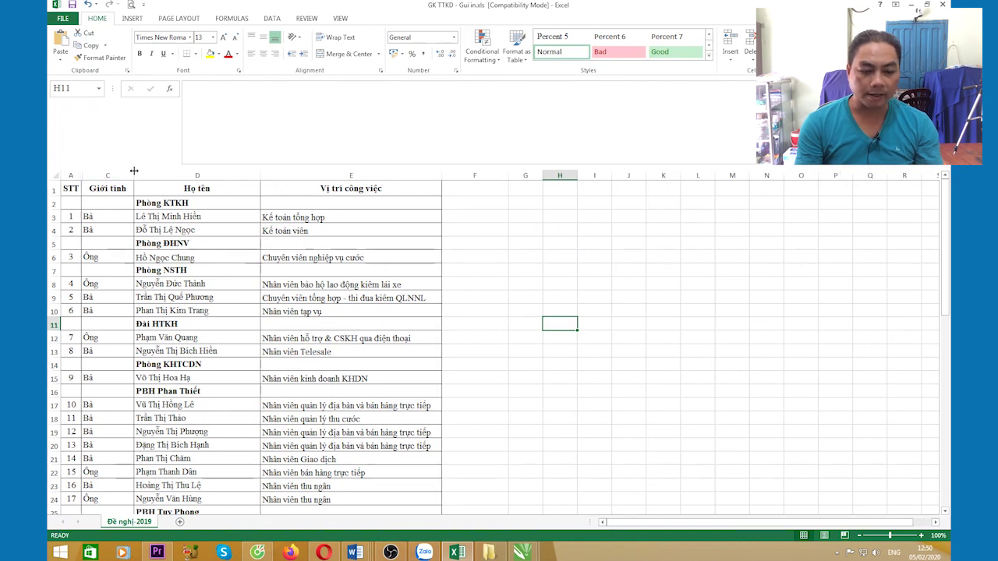
pyautogui.doubleClick(133, 170)
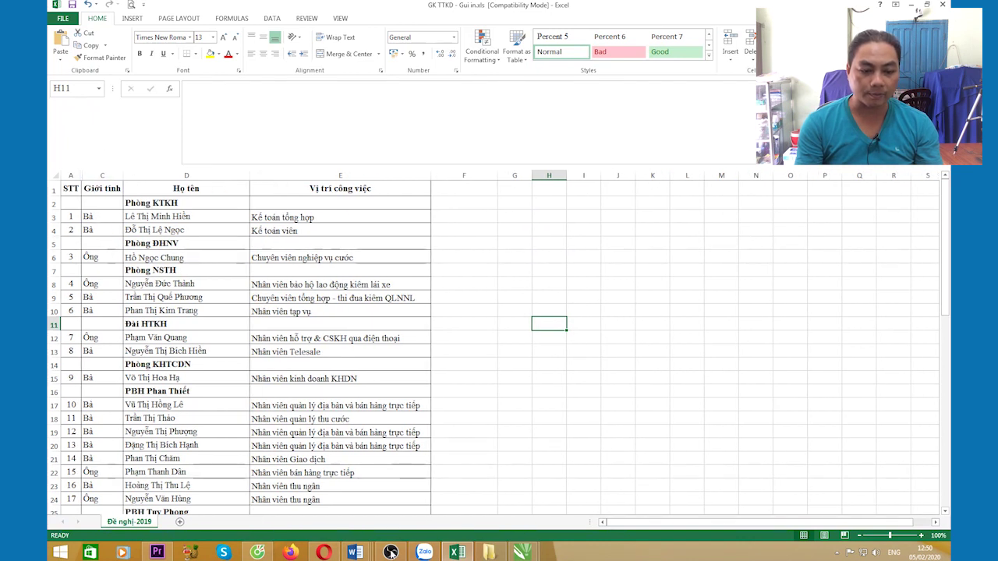
pyautogui.moveTo(522, 552)
pyautogui.click(567, 431)
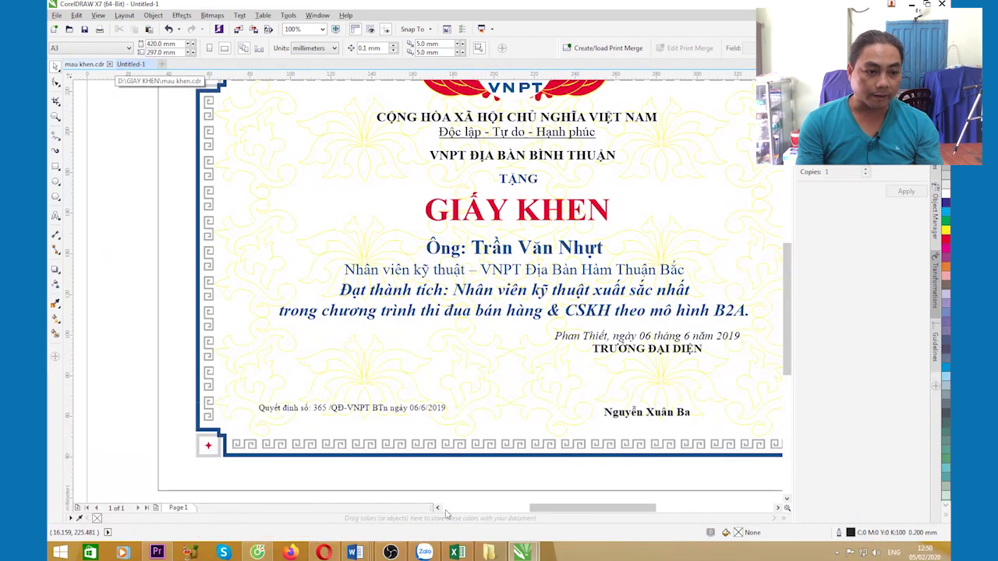
pyautogui.click(457, 552)
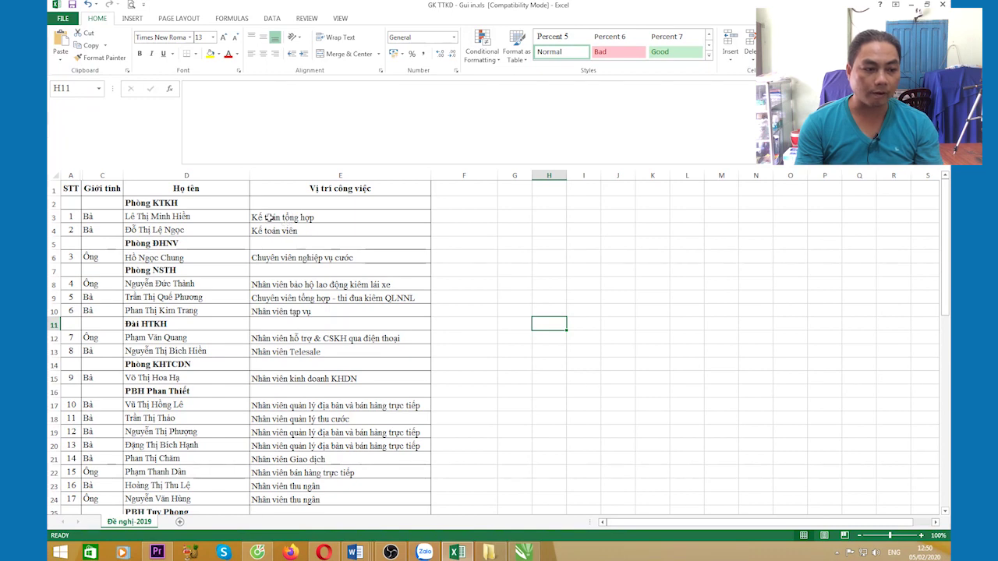
# Move the department name "Phòng KTKH" out of D2 and append it to the job positions in E3 and E4.
pyautogui.click(134, 202)
pyautogui.press('F2')
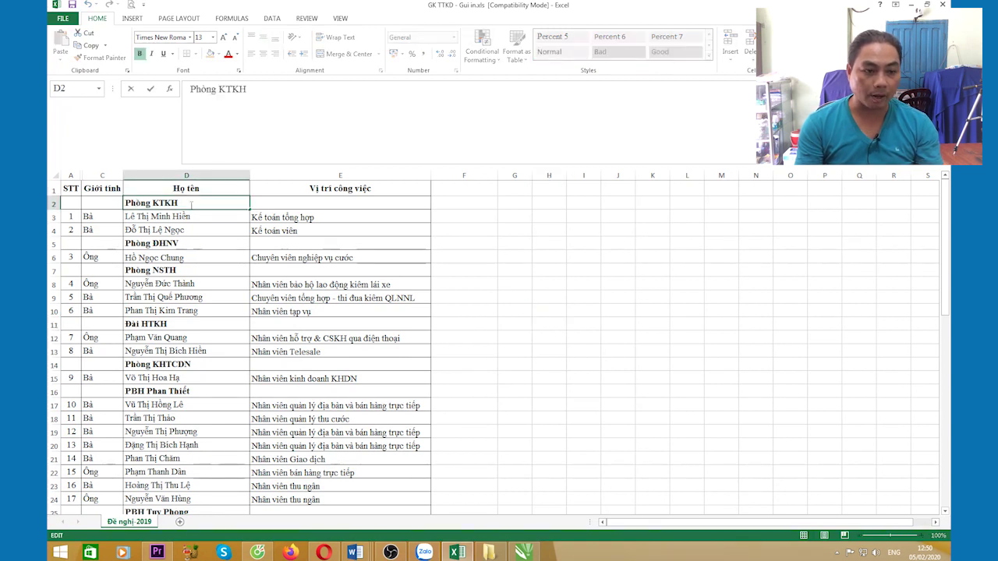
pyautogui.hotkey('shift', 'Home')
pyautogui.hotkey('ctrl', 'c')
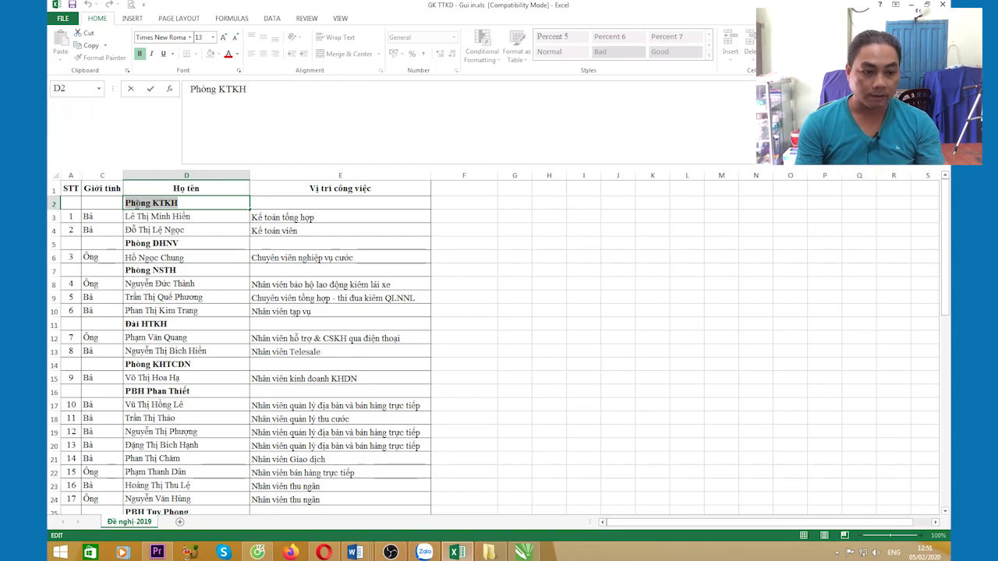
pyautogui.press('BackSpace')
pyautogui.doubleClick(334, 219)
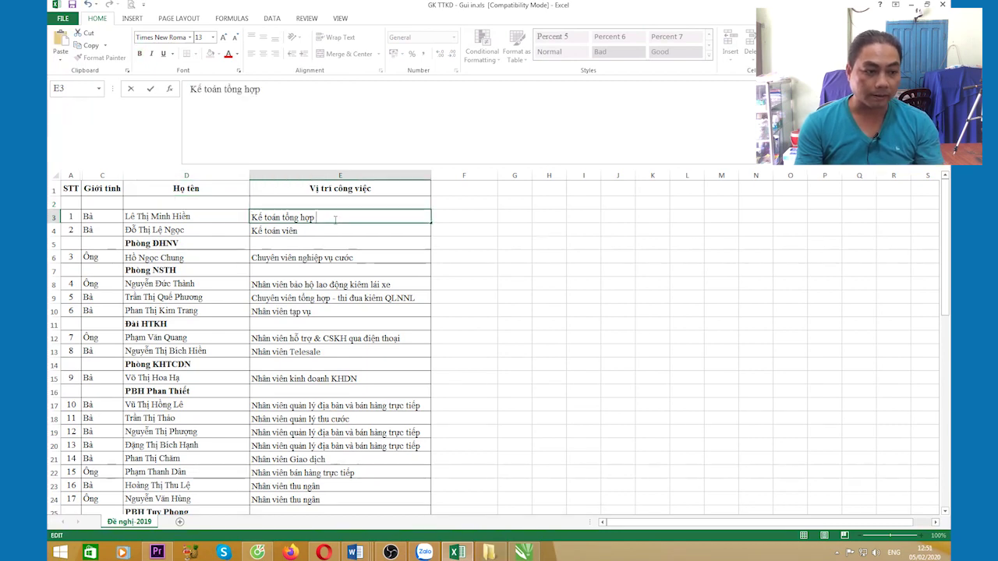
pyautogui.write('Phòng KTKH')
pyautogui.doubleClick(313, 230)
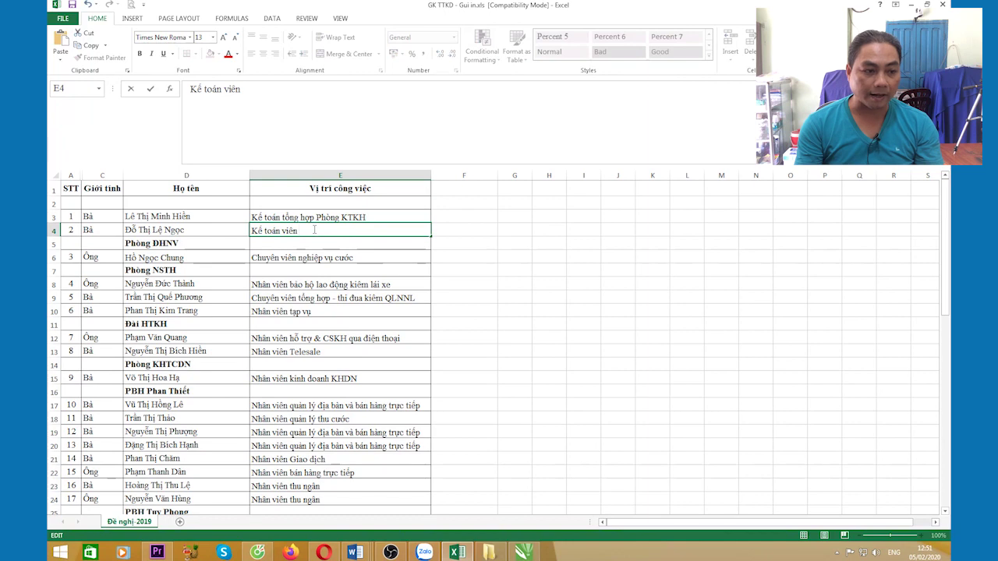
pyautogui.hotkey('ctrl', 'v')
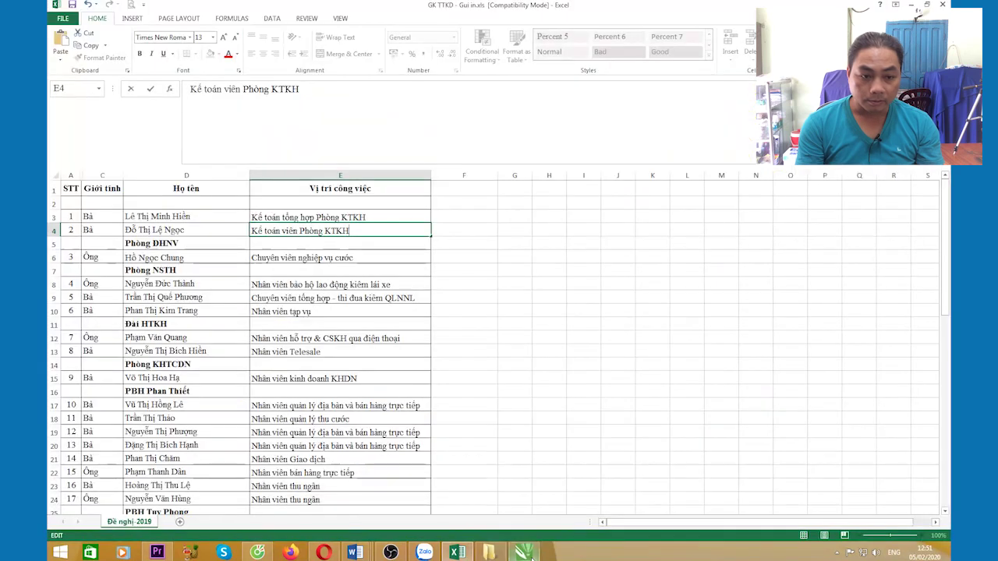
pyautogui.click(504, 490)
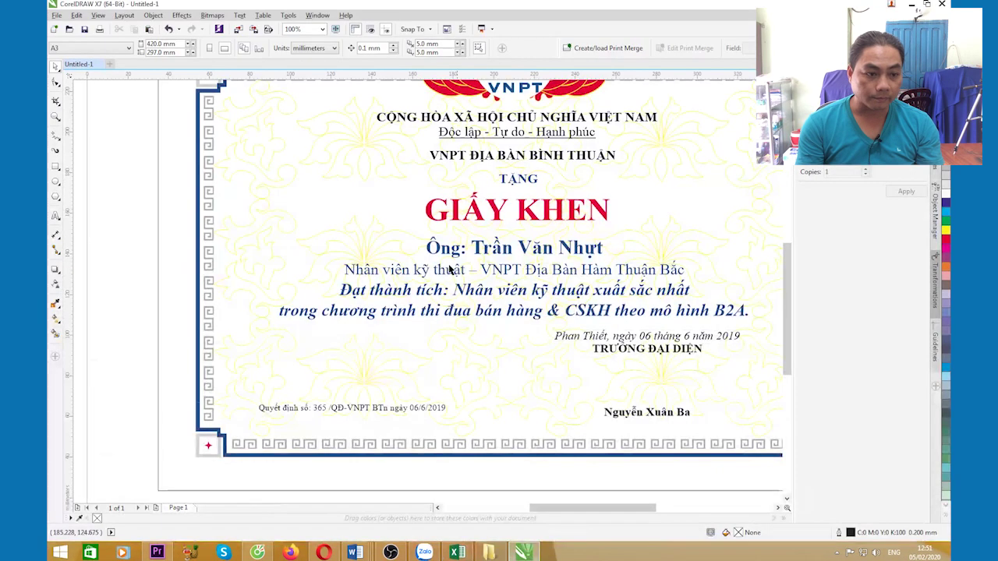
pyautogui.moveTo(493, 550)
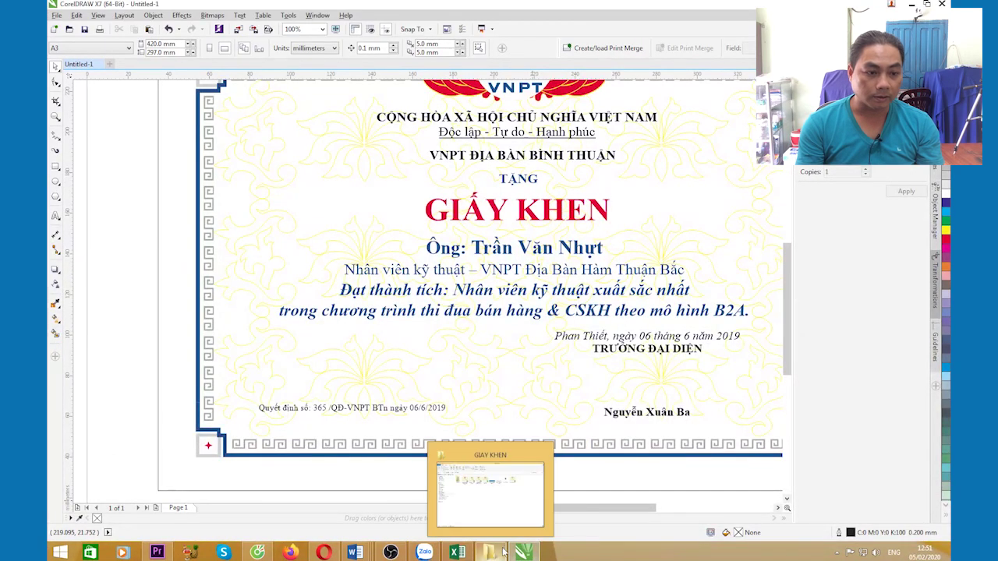
pyautogui.click(458, 552)
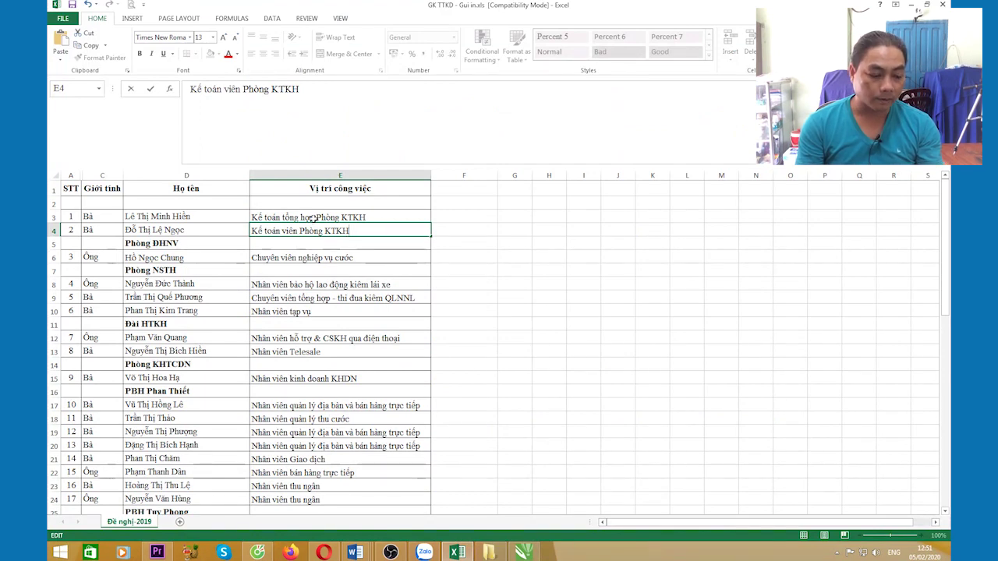
# Copy "Phòng ĐHNV" from D5 and append it to the job positions in E8, E9 and E10.
pyautogui.click(135, 246)
pyautogui.doubleClick(179, 244)
pyautogui.moveTo(179, 244); pyautogui.dragTo(118, 244)
pyautogui.hotkey('ctrl', 'c')
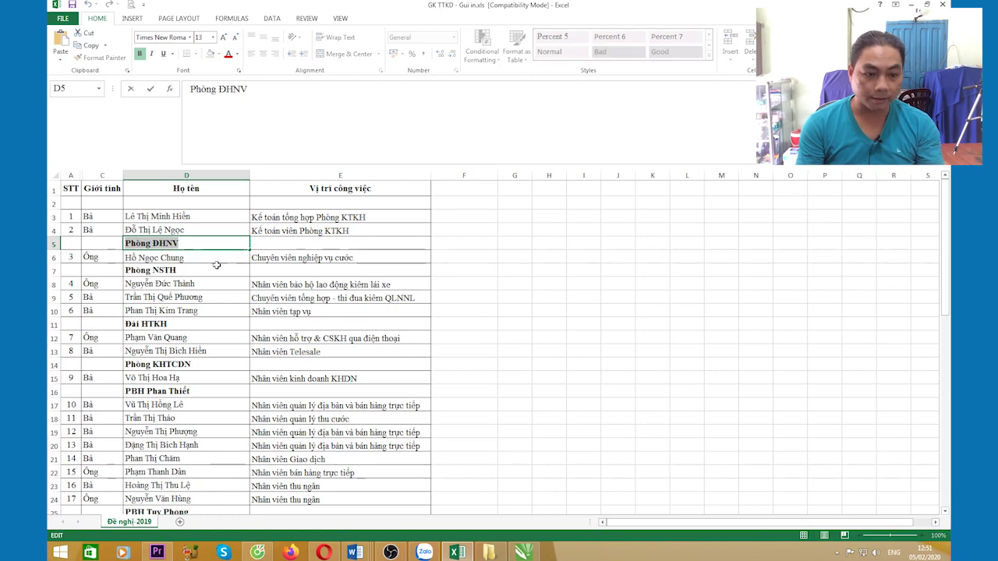
pyautogui.doubleClick(405, 285)
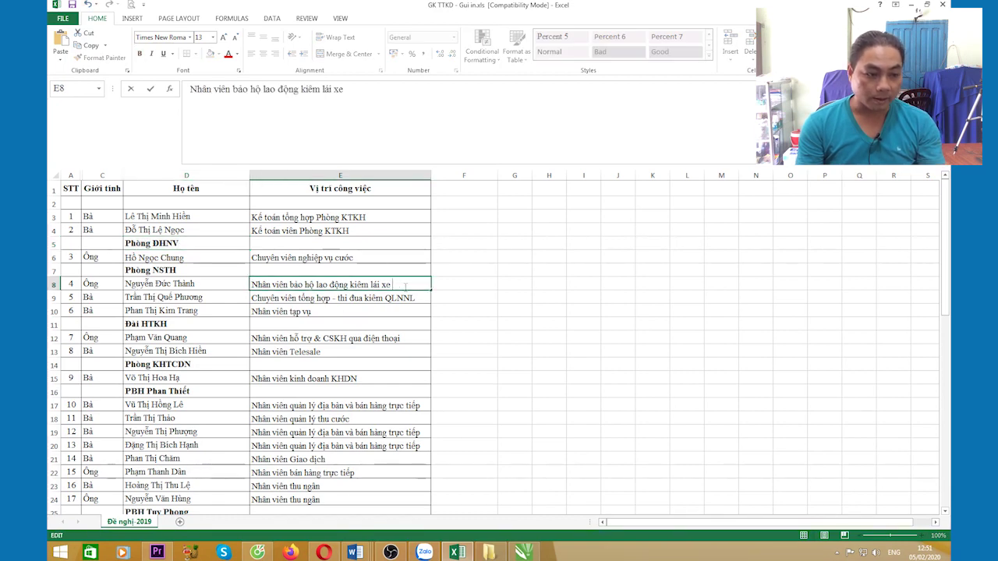
pyautogui.hotkey('ctrl', 'v')
pyautogui.doubleClick(335, 299)
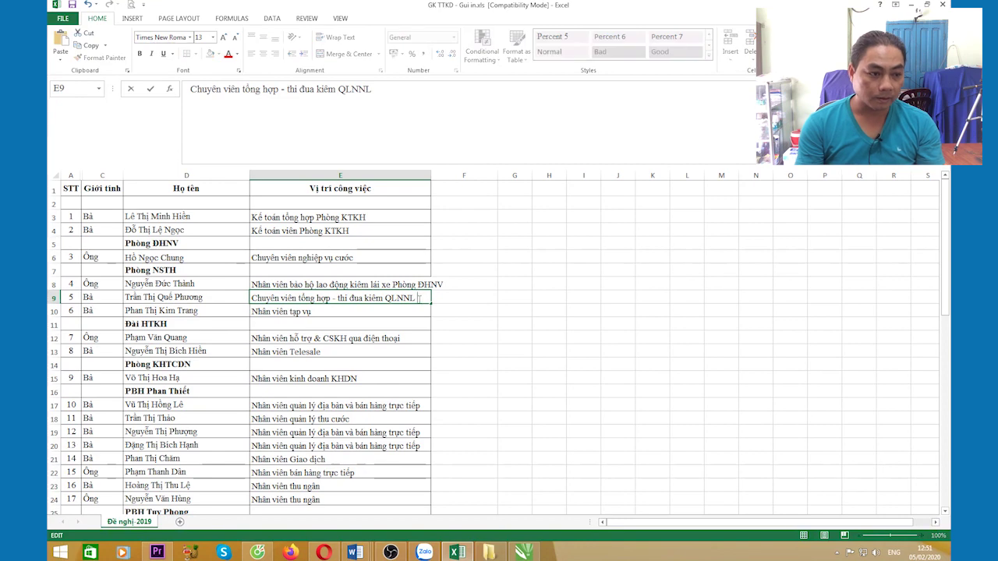
pyautogui.hotkey('ctrl', 'v')
pyautogui.doubleClick(319, 312)
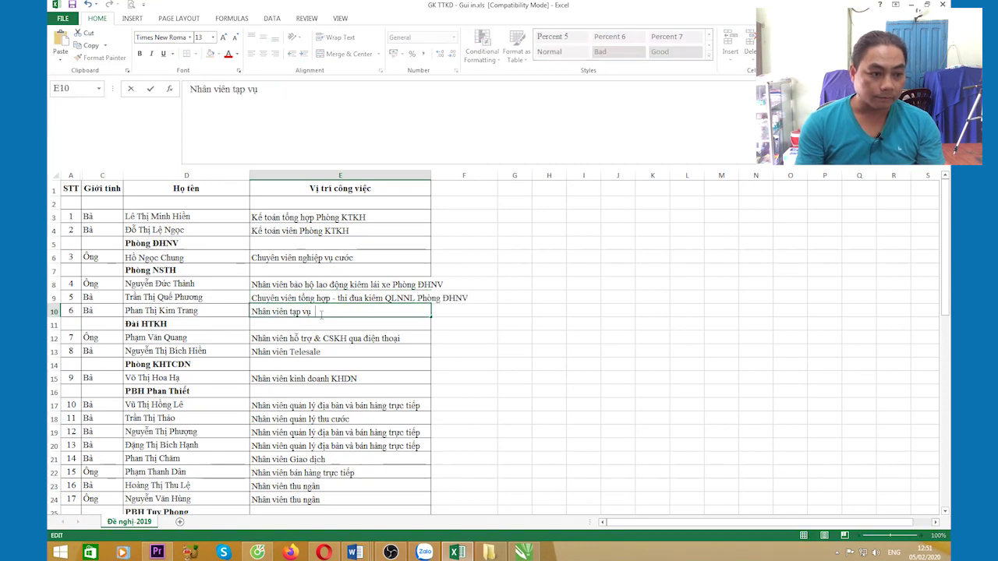
pyautogui.hotkey('ctrl', 'v')
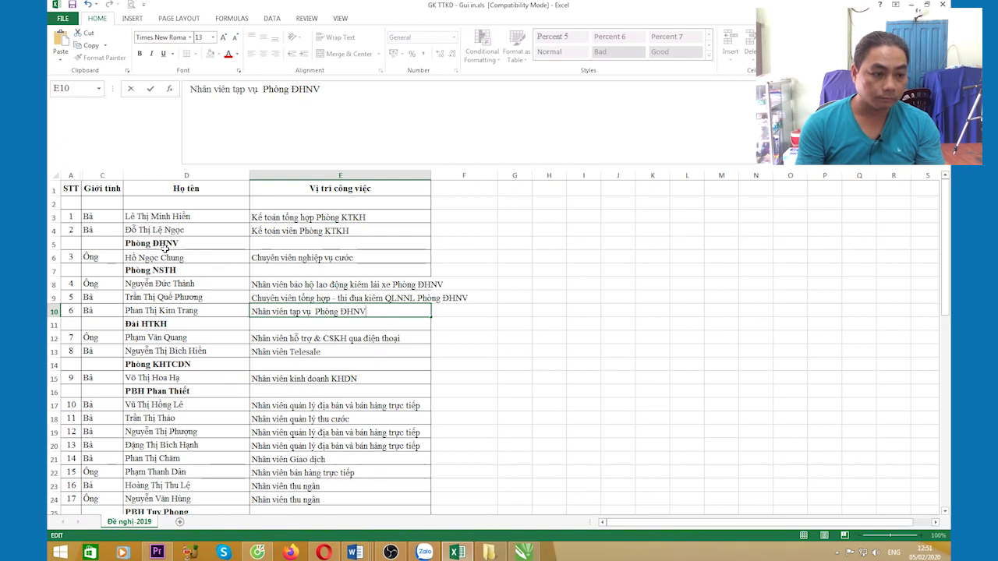
# Append the department name "Phòng ĐHNV" from D5 to the job position in E6.
pyautogui.click(161, 244)
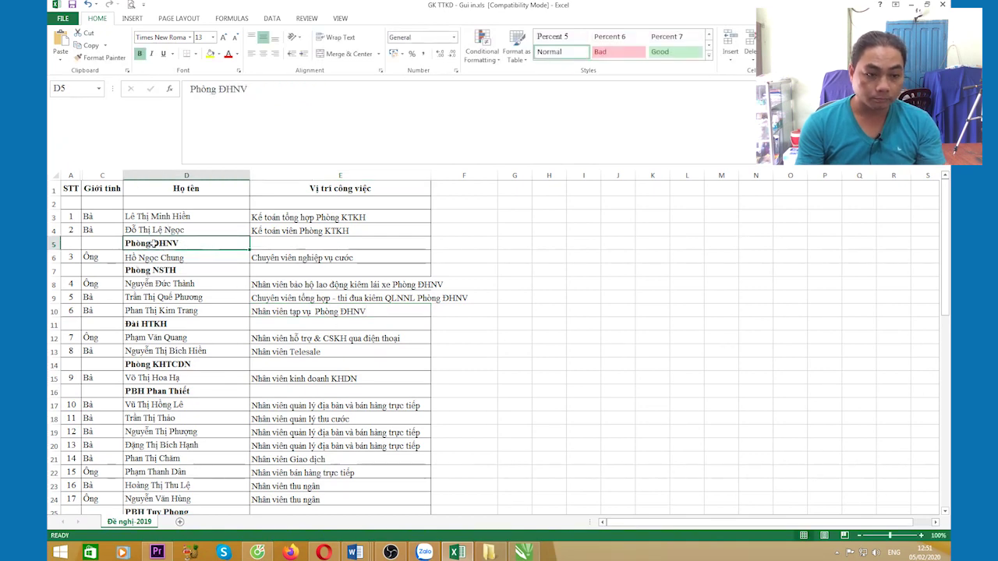
pyautogui.doubleClick(161, 244)
pyautogui.moveTo(162, 244); pyautogui.dragTo(117, 264)
pyautogui.hotkey('ctrl', 'c')
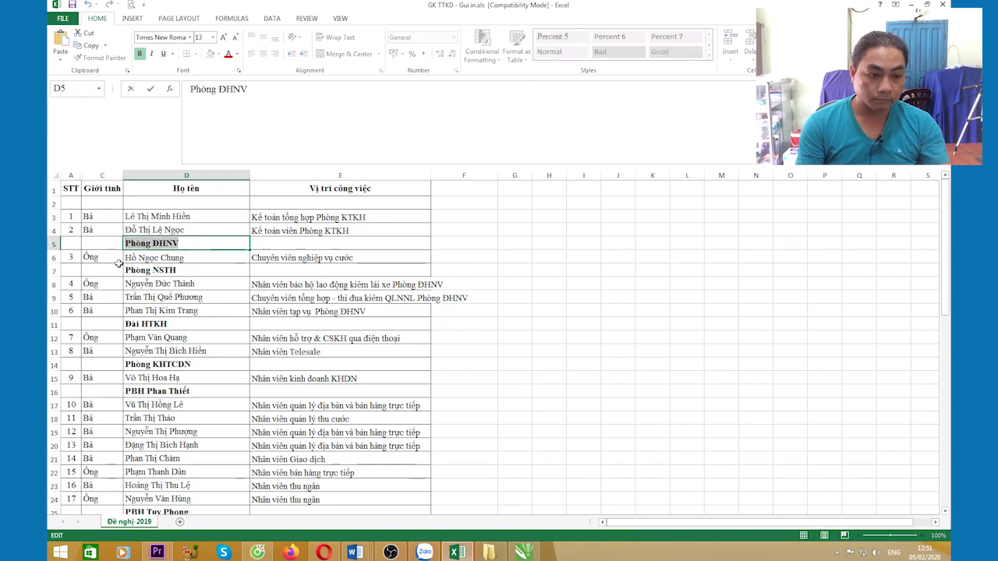
pyautogui.click(365, 258)
pyautogui.doubleClick(366, 258)
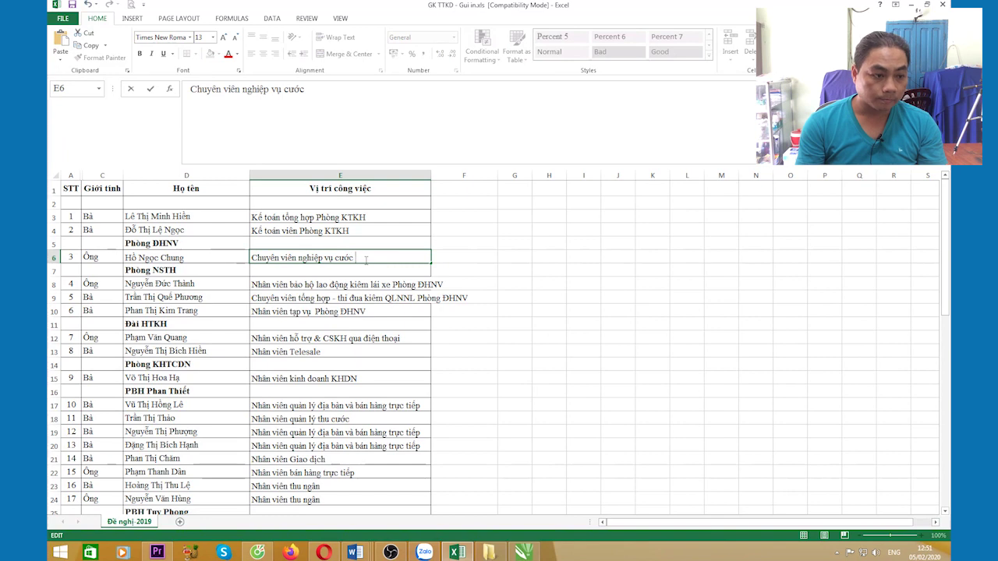
pyautogui.hotkey('ctrl', 'v')
# Copy "Đài HTKH" from D11 and append it to the job positions in E12 and E13.
pyautogui.scroll(-1, 226, 281)
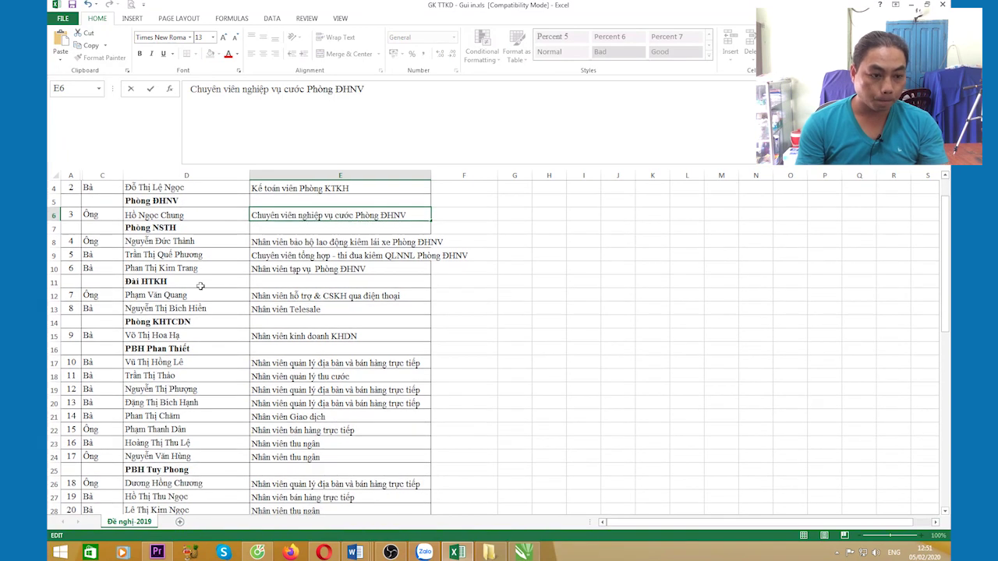
pyautogui.doubleClick(166, 285)
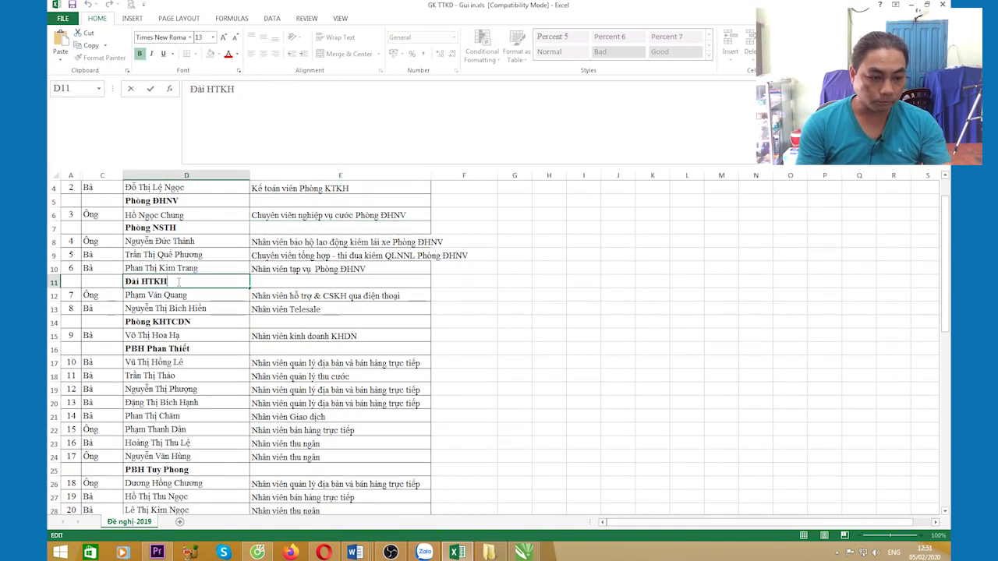
pyautogui.moveTo(167, 284); pyautogui.dragTo(122, 281)
pyautogui.hotkey('ctrl', 'c')
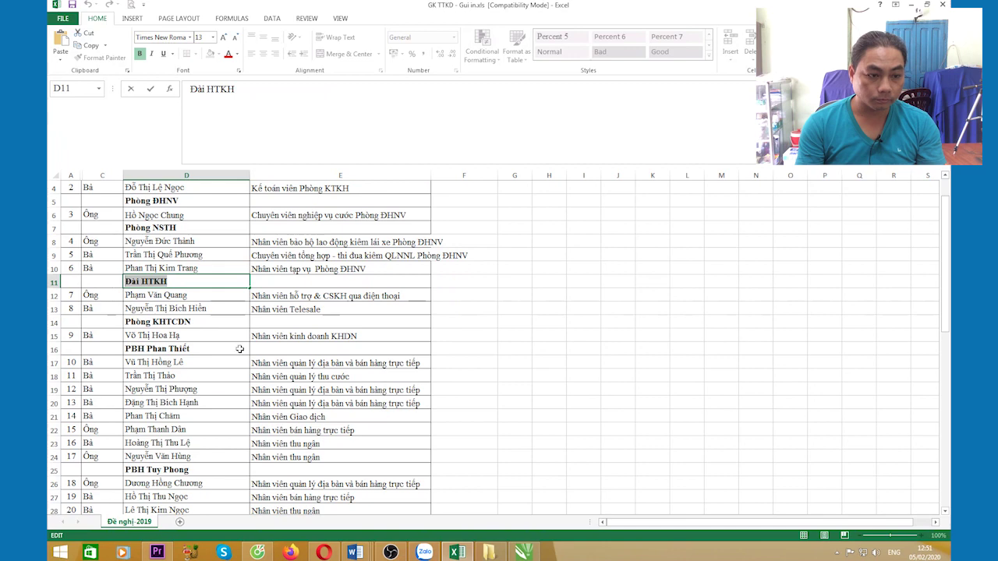
pyautogui.doubleClick(401, 296)
pyautogui.hotkey('ctrl', 'v')
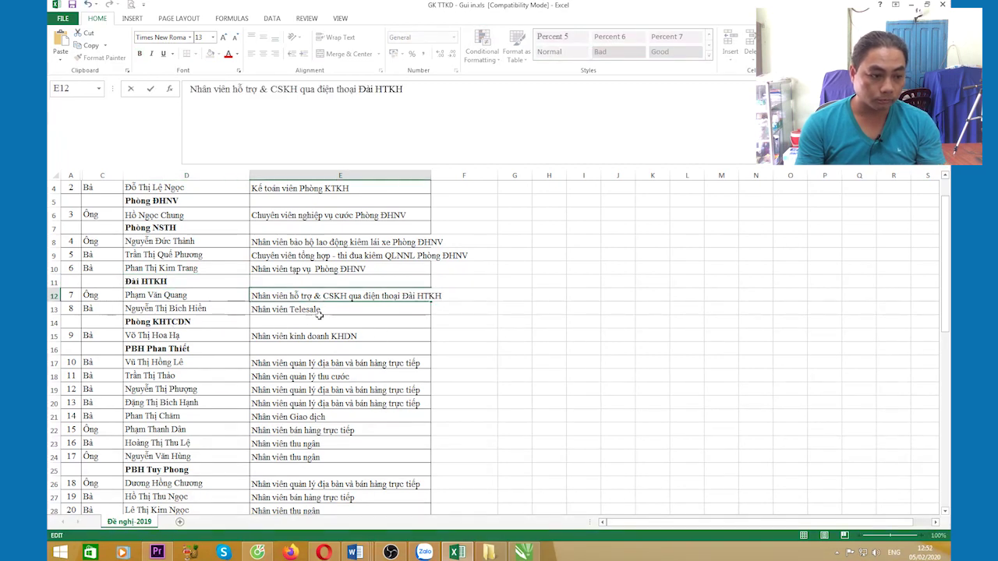
pyautogui.doubleClick(317, 313)
pyautogui.hotkey('ctrl', 'v')
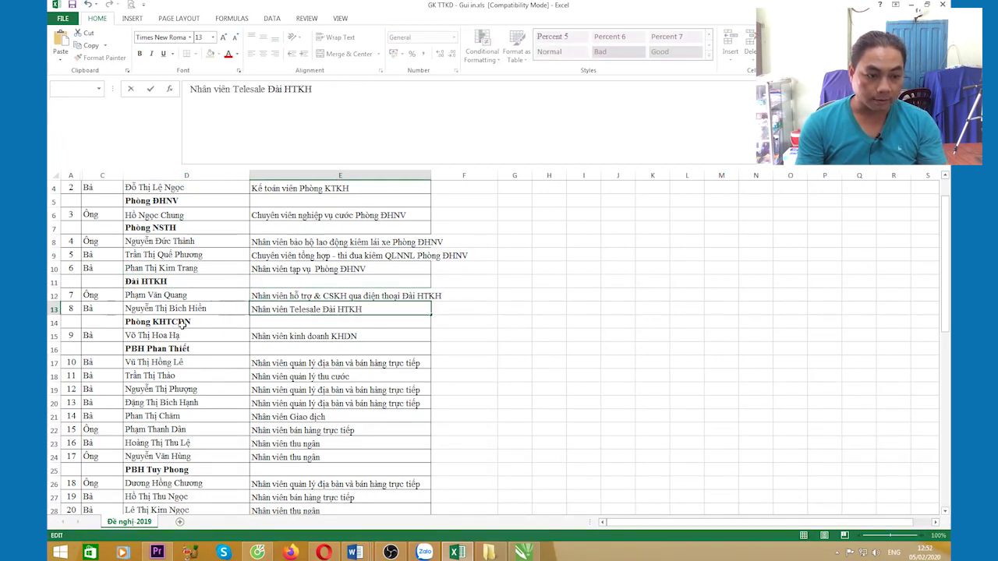
# Copy "Phòng KHTCDN" from D14 and append it to the job position in E15.
pyautogui.doubleClick(182, 324)
pyautogui.moveTo(191, 322); pyautogui.dragTo(125, 322)
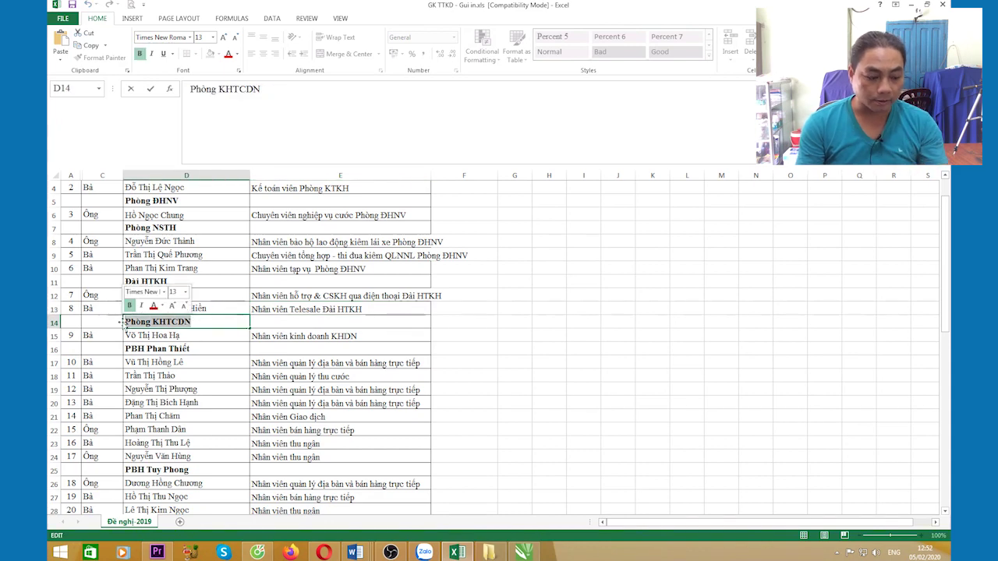
pyautogui.doubleClick(360, 336)
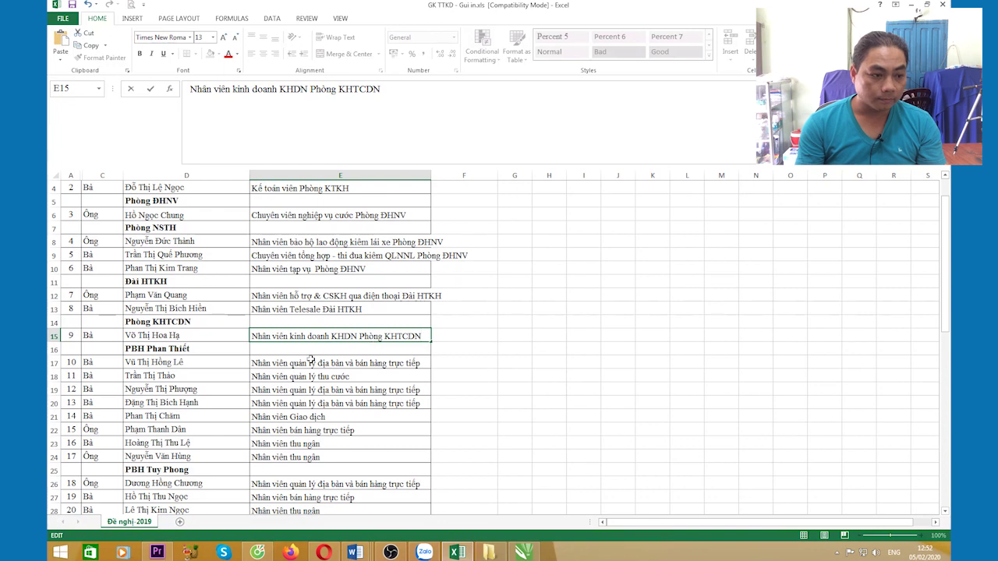
# Copy "PBH Phan Thiết" from D16 and append it to the job positions in E17, E18, E19 and E20.
pyautogui.scroll(-1, 285, 359)
pyautogui.click(173, 309)
pyautogui.doubleClick(172, 308)
pyautogui.moveTo(172, 309); pyautogui.dragTo(113, 306)
pyautogui.hotkey('ctrl', 'c')
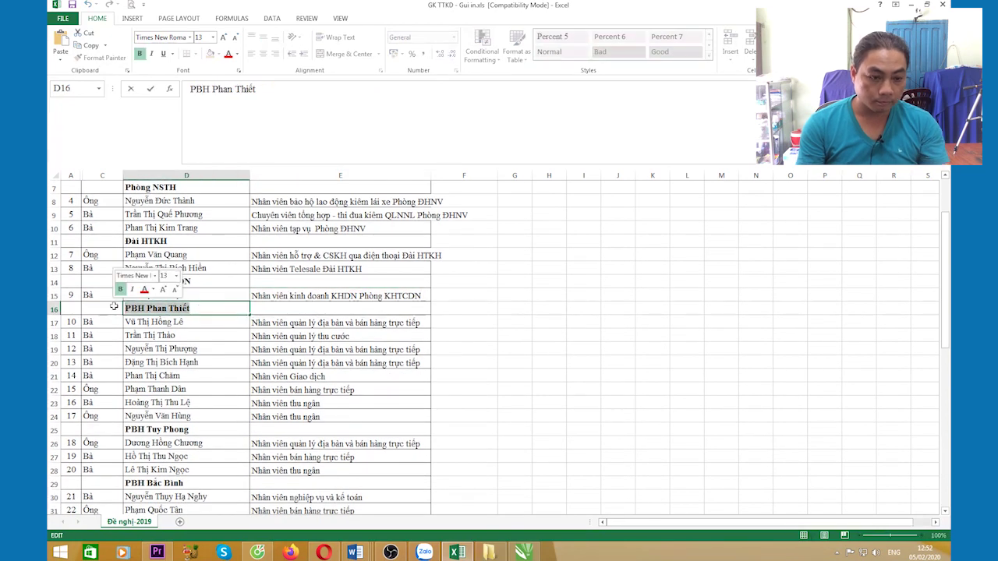
pyautogui.click(422, 324)
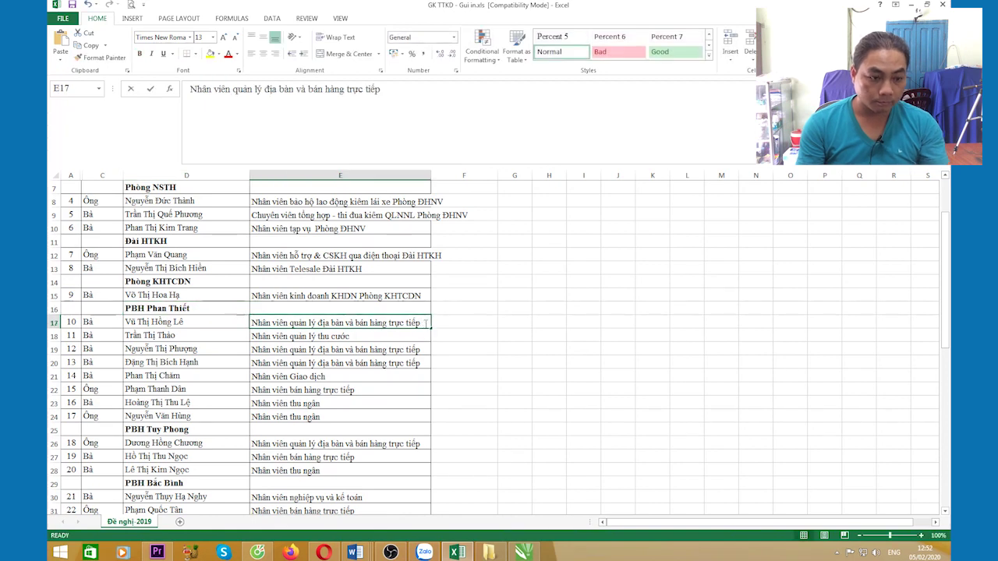
pyautogui.doubleClick(425, 323)
pyautogui.hotkey('ctrl', 'v')
pyautogui.click(425, 340)
pyautogui.doubleClick(426, 340)
pyautogui.hotkey('ctrl', 'v')
pyautogui.click(425, 350)
pyautogui.doubleClick(425, 350)
pyautogui.hotkey('ctrl', 'v')
pyautogui.click(424, 363)
pyautogui.doubleClick(423, 363)
pyautogui.hotkey('ctrl', 'v')
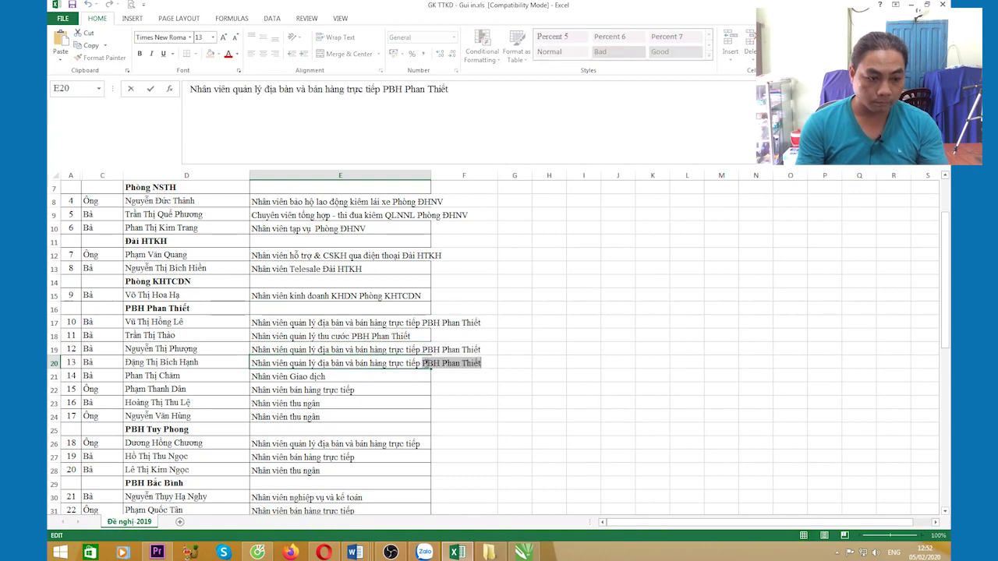
# Append the copied "PBH Phan Thiết" to the job positions in E21, E22, E23 and E24.
pyautogui.click(345, 378)
pyautogui.doubleClick(344, 378)
pyautogui.hotkey('ctrl', 'v')
pyautogui.click(361, 392)
pyautogui.doubleClick(361, 392)
pyautogui.write('kiêm hỗ trợ CNTT')
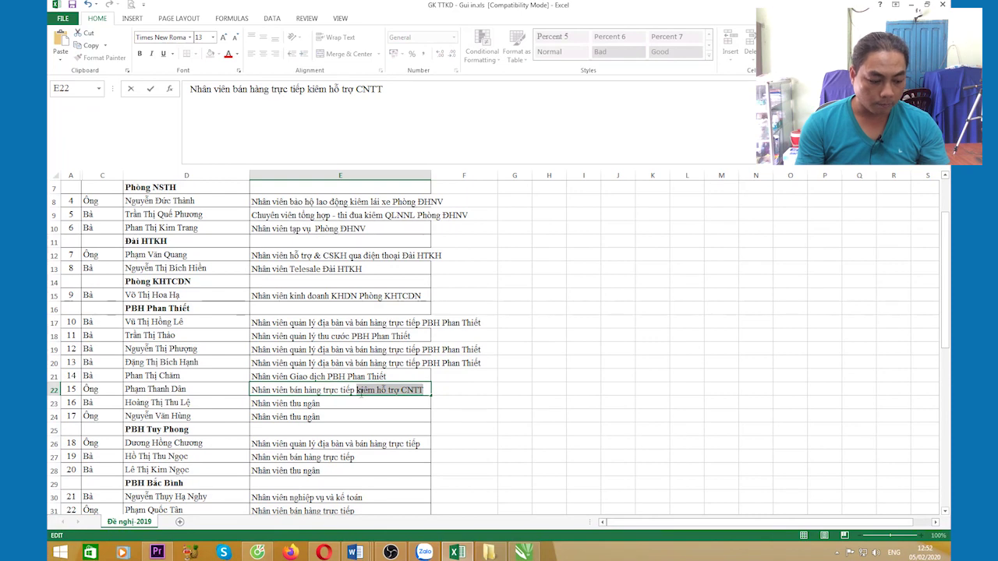
pyautogui.hotkey('ctrl', 'v')
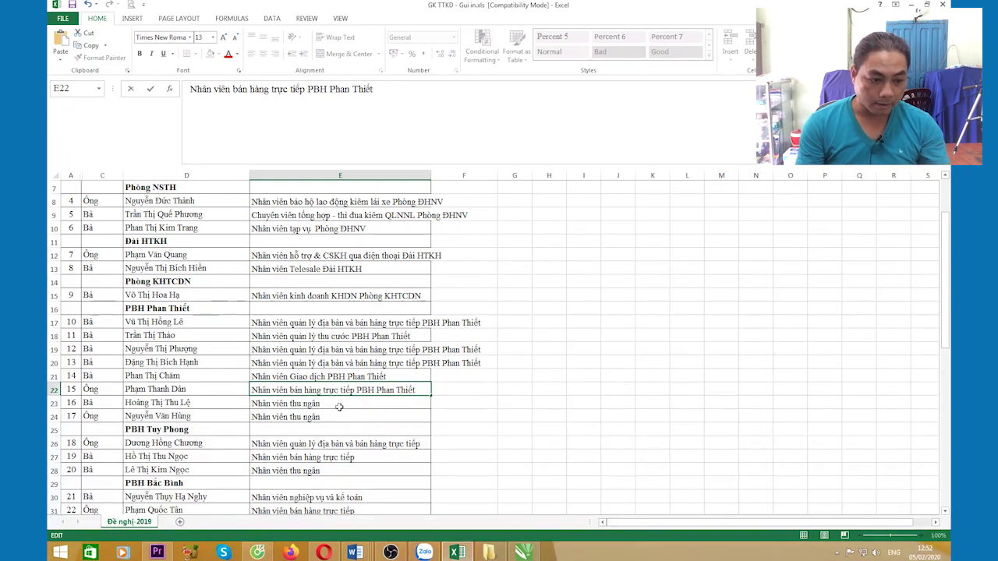
pyautogui.click(340, 403)
pyautogui.hotkey('ctrl', 'v')
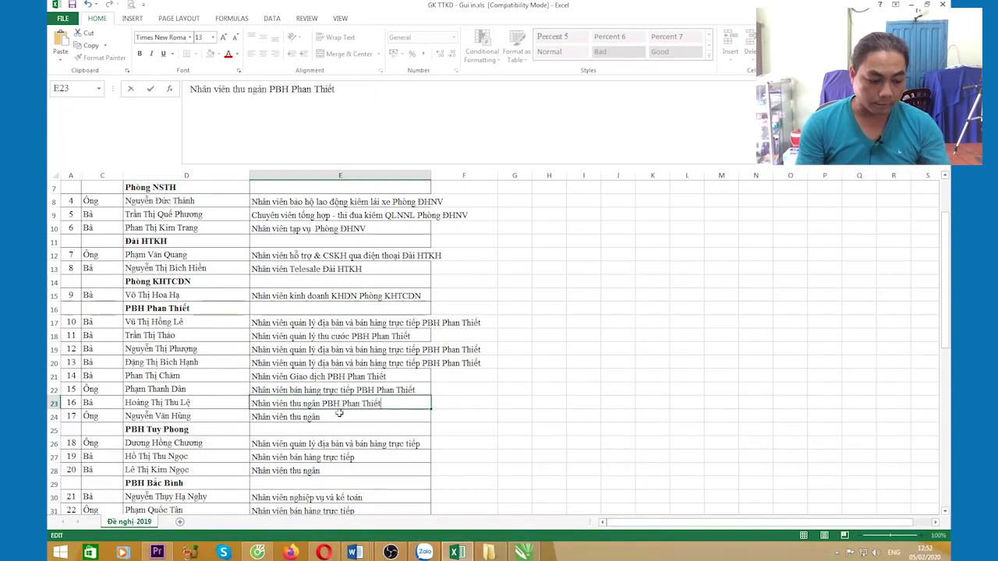
pyautogui.click(336, 417)
pyautogui.hotkey('ctrl', 'v')
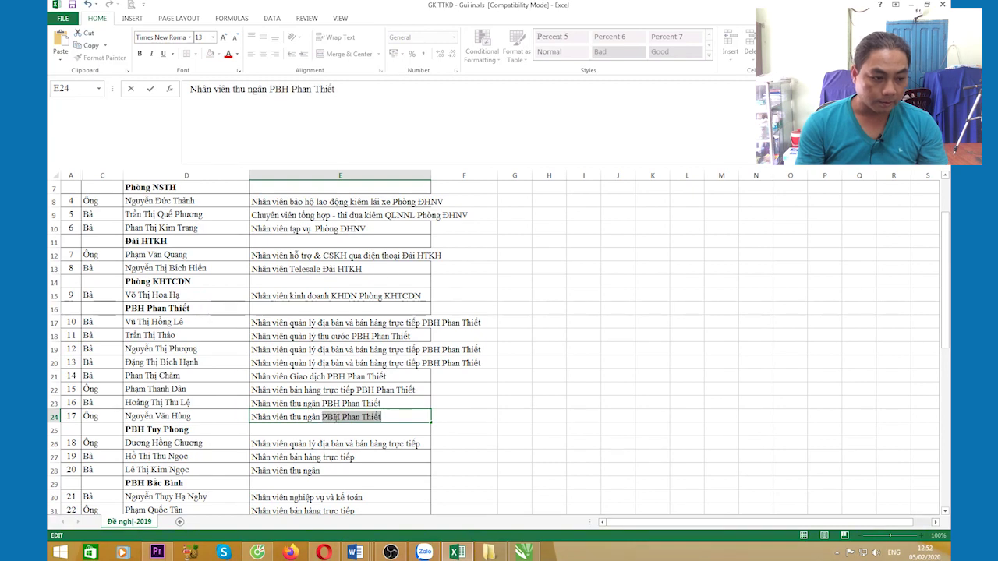
pyautogui.press('Return')
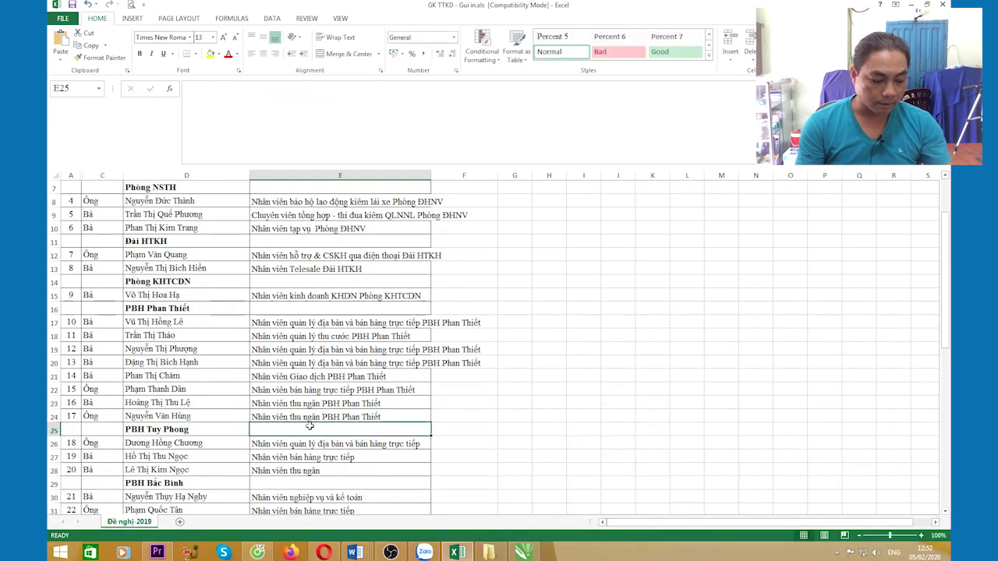
# Copy "PBH Tuy Phong" from D25 and append it to the job positions in E26, E27 and E28.
pyautogui.scroll(-1, 328, 441)
pyautogui.click(197, 389)
pyautogui.doubleClick(196, 388)
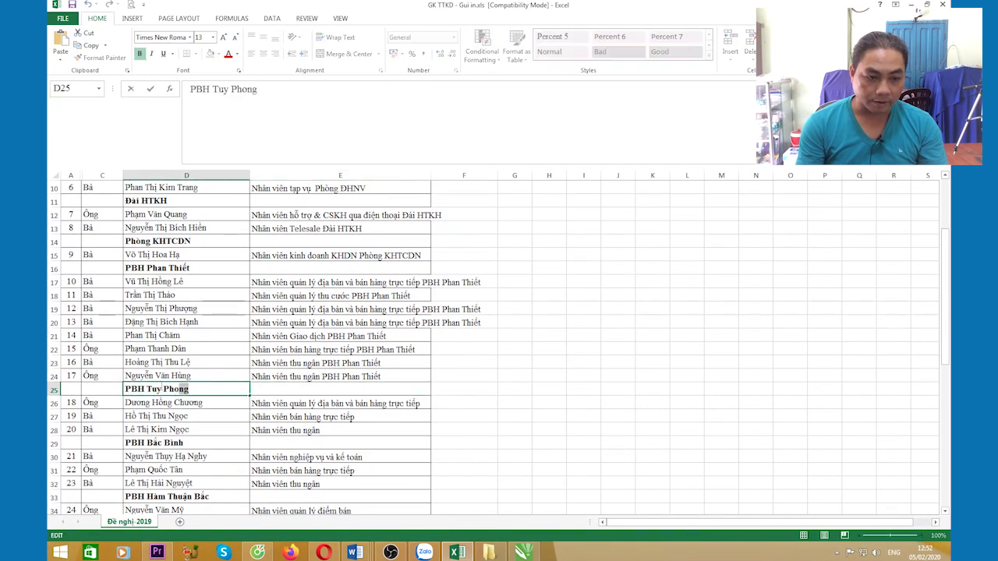
pyautogui.hotkey('shift', 'Home')
pyautogui.hotkey('ctrl', 'c')
pyautogui.scroll(-2, 397, 335)
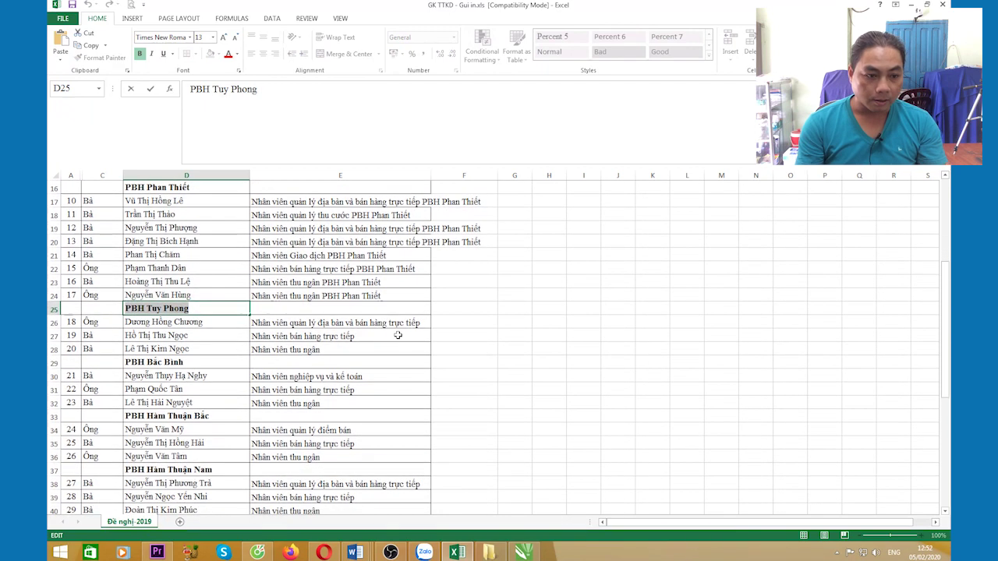
pyautogui.doubleClick(419, 323)
pyautogui.hotkey('ctrl', 'v')
pyautogui.click(342, 340)
pyautogui.doubleClick(371, 337)
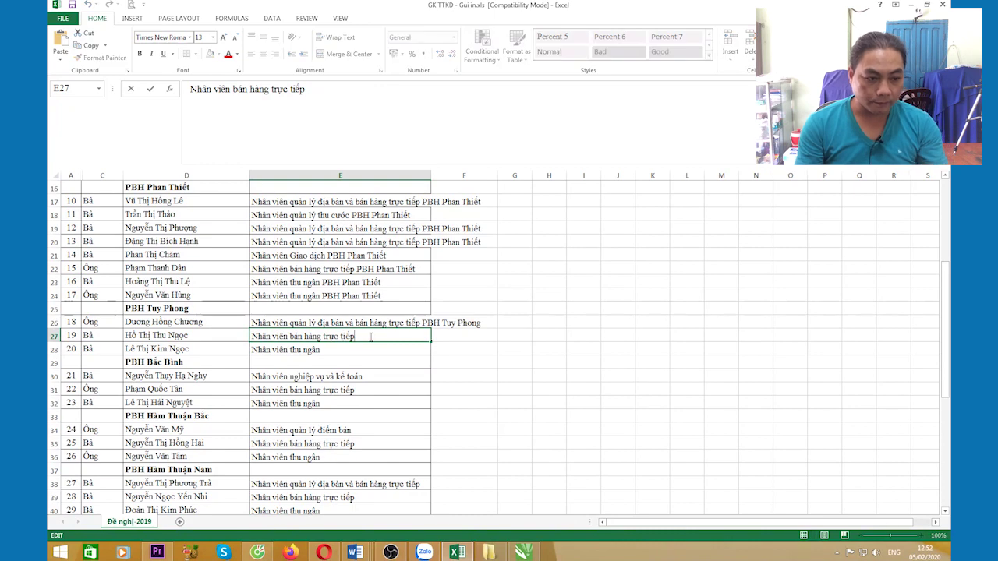
pyautogui.hotkey('ctrl', 'v')
pyautogui.doubleClick(338, 350)
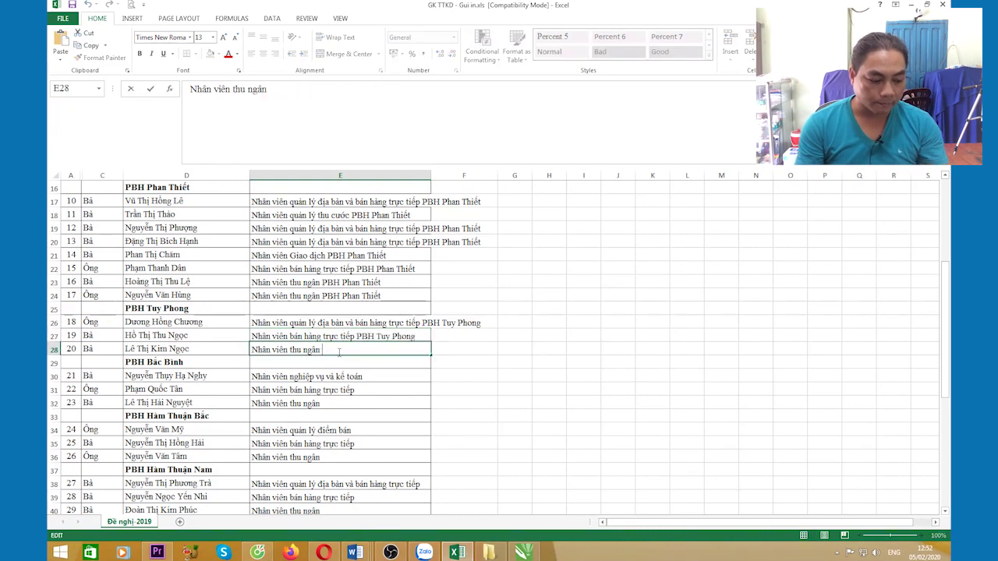
pyautogui.hotkey('ctrl', 'v')
# Copy "PBH Bắc Bình" from D29 and append it to the job positions in E30, E31 and E32.
pyautogui.click(188, 363)
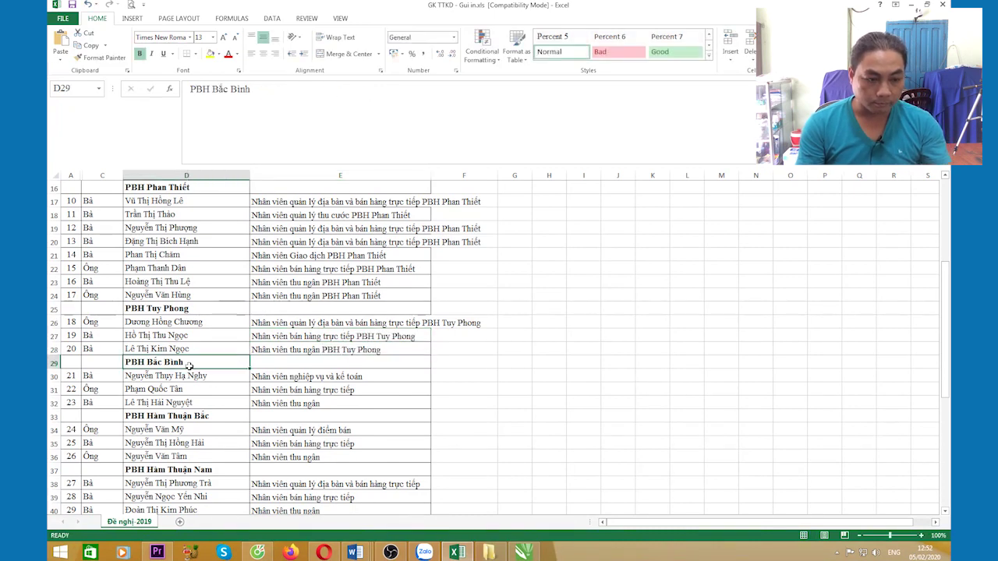
pyautogui.hotkey('shift', 'Home')
pyautogui.hotkey('ctrl', 'c')
pyautogui.doubleClick(369, 376)
pyautogui.hotkey('ctrl', 'v')
pyautogui.click(366, 390)
pyautogui.doubleClick(367, 390)
pyautogui.hotkey('ctrl', 'v')
pyautogui.click(344, 406)
pyautogui.doubleClick(343, 406)
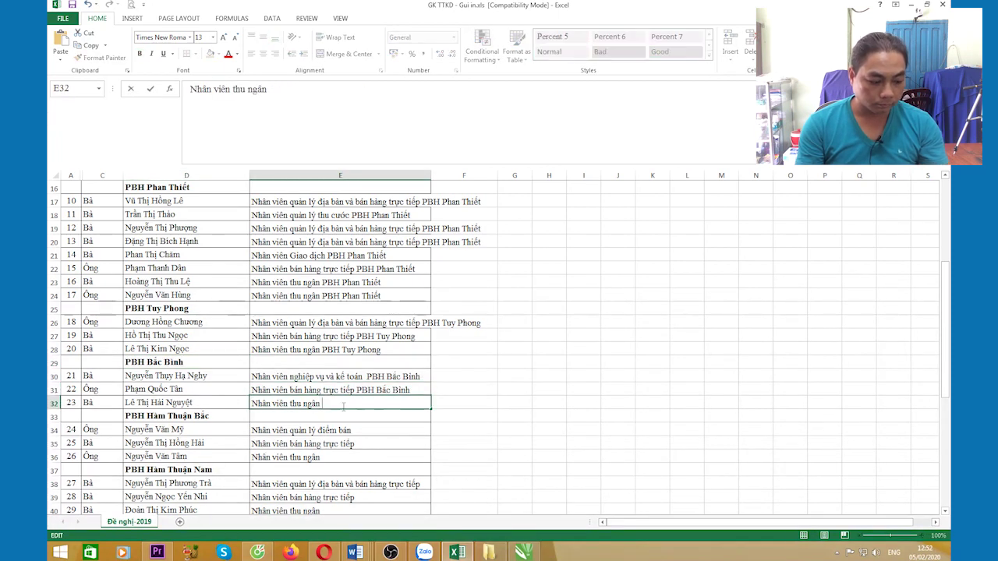
pyautogui.hotkey('ctrl', 'v')
# Copy "PBH Hàm Thuận Bắc" from D33 and append it to the job positions in E34, E35 and E36.
pyautogui.scroll(-1, 190, 397)
pyautogui.doubleClick(208, 375)
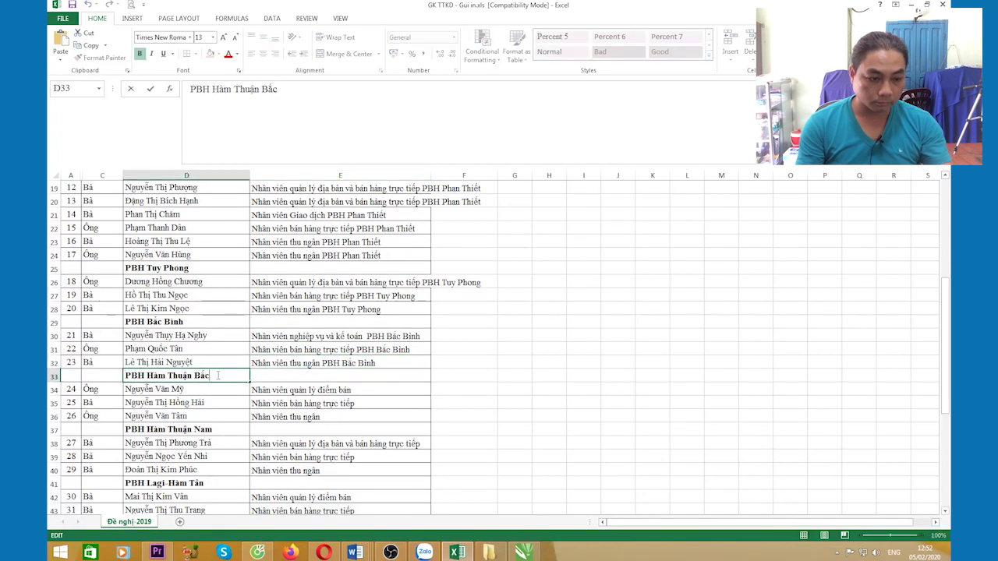
pyautogui.moveTo(208, 375); pyautogui.dragTo(126, 376)
pyautogui.hotkey('ctrl', 'c')
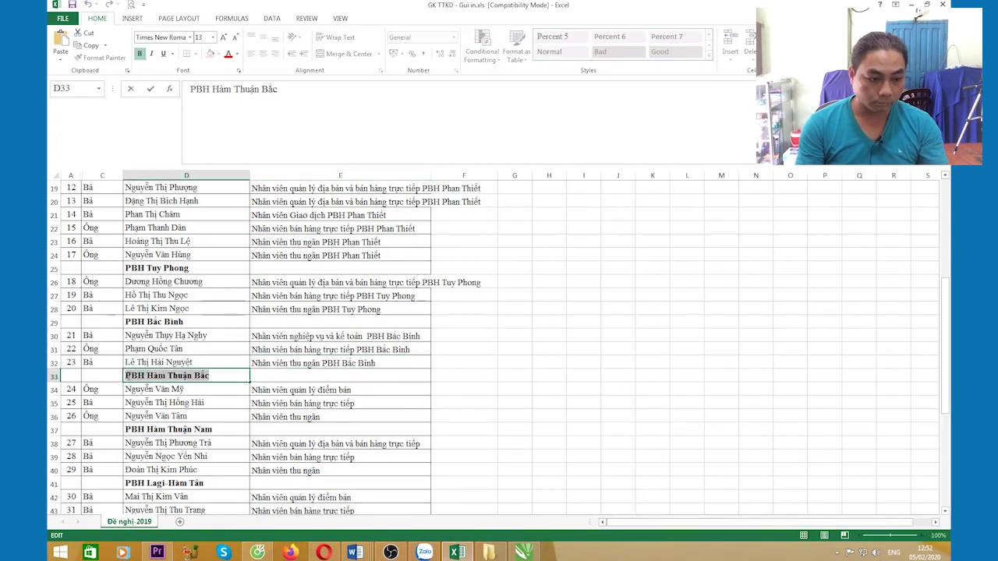
pyautogui.click(374, 391)
pyautogui.doubleClick(375, 391)
pyautogui.hotkey('ctrl', 'v')
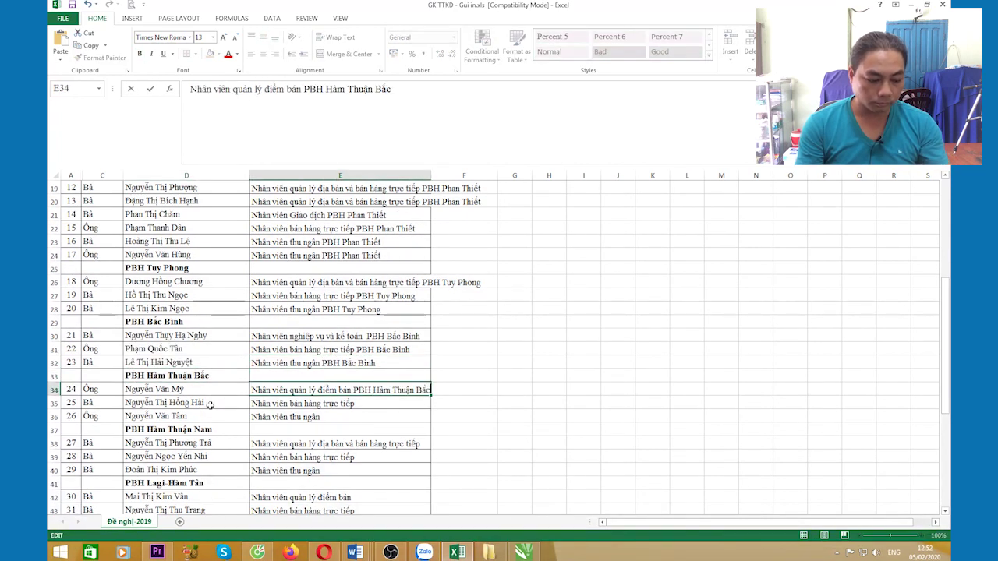
pyautogui.click(364, 405)
pyautogui.doubleClick(364, 405)
pyautogui.hotkey('ctrl', 'v')
pyautogui.click(340, 419)
pyautogui.doubleClick(340, 420)
pyautogui.hotkey('ctrl', 'v')
pyautogui.scroll(-1, 346, 408)
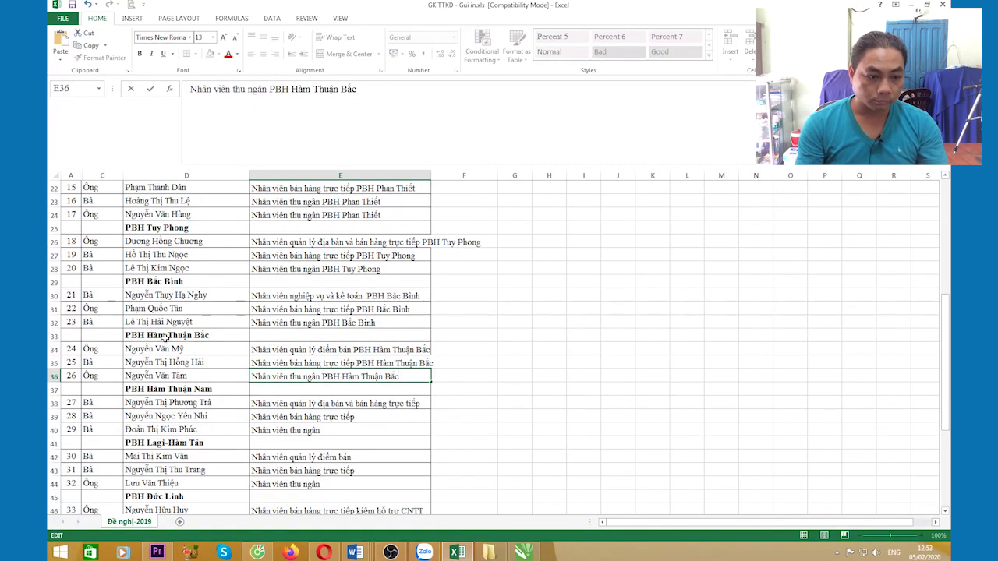
pyautogui.click(166, 338)
pyautogui.doubleClick(206, 335)
pyautogui.moveTo(209, 335); pyautogui.dragTo(125, 335)
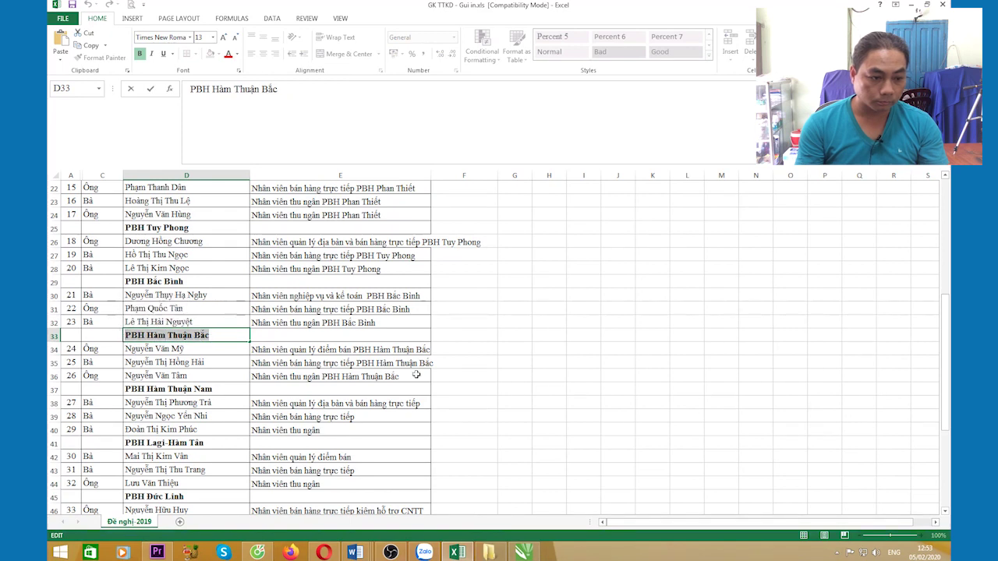
# Copy "PBH Hàm Thuận Nam" from D37 and append it to the job positions in E38, E39 and E40.
pyautogui.click(209, 392)
pyautogui.doubleClick(217, 390)
pyautogui.moveTo(214, 390); pyautogui.dragTo(125, 390)
pyautogui.hotkey('ctrl', 'c')
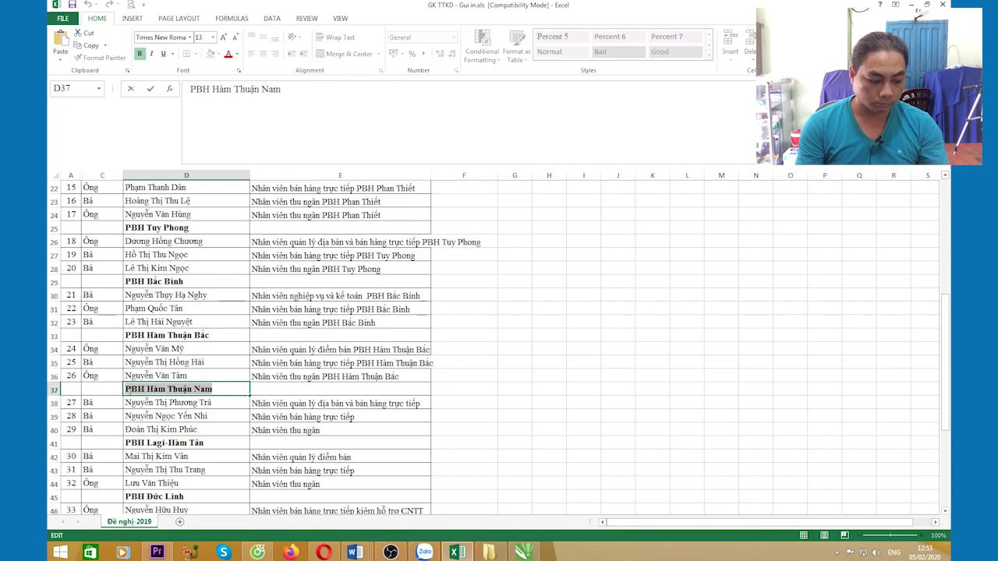
pyautogui.doubleClick(421, 404)
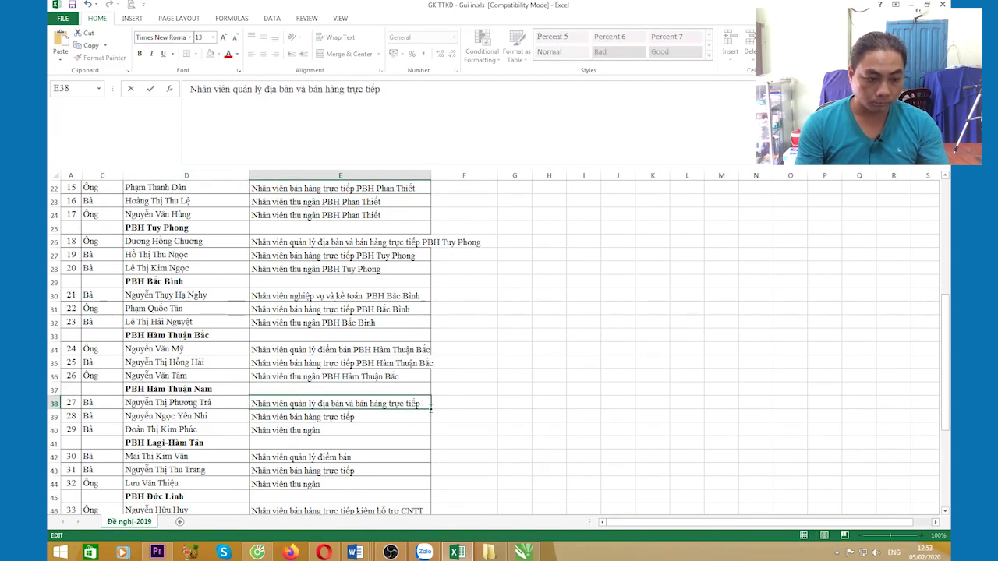
pyautogui.hotkey('ctrl', 'v')
pyautogui.doubleClick(363, 418)
pyautogui.hotkey('ctrl', 'v')
pyautogui.click(344, 430)
pyautogui.doubleClick(344, 430)
pyautogui.hotkey('ctrl', 'v')
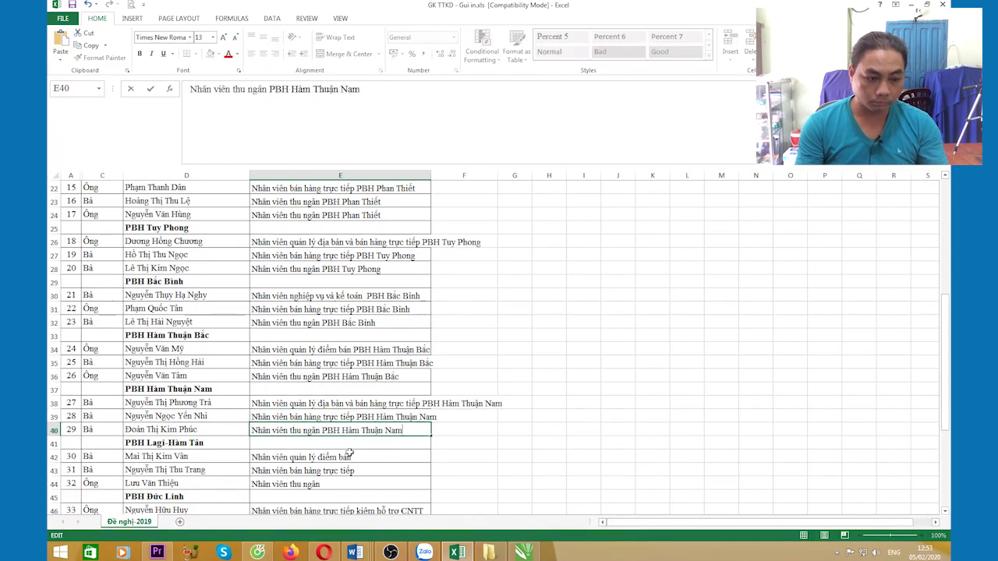
# Copy "PBH Lagi-Hàm Tân" from D41 and append it to the job positions in E42, E43 and E44.
pyautogui.doubleClick(209, 442)
pyautogui.moveTo(210, 442); pyautogui.dragTo(125, 442)
pyautogui.hotkey('ctrl', 'c')
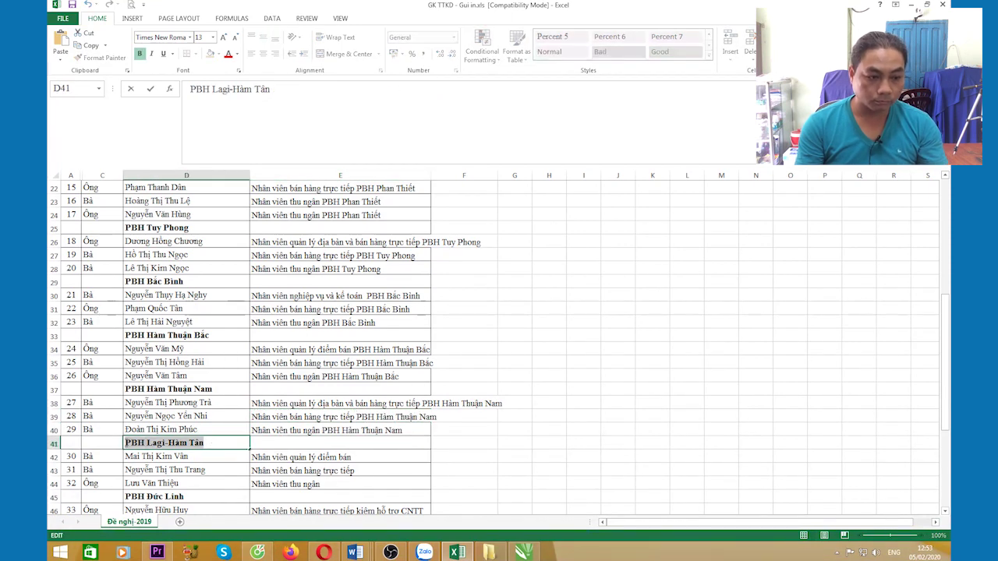
pyautogui.doubleClick(361, 461)
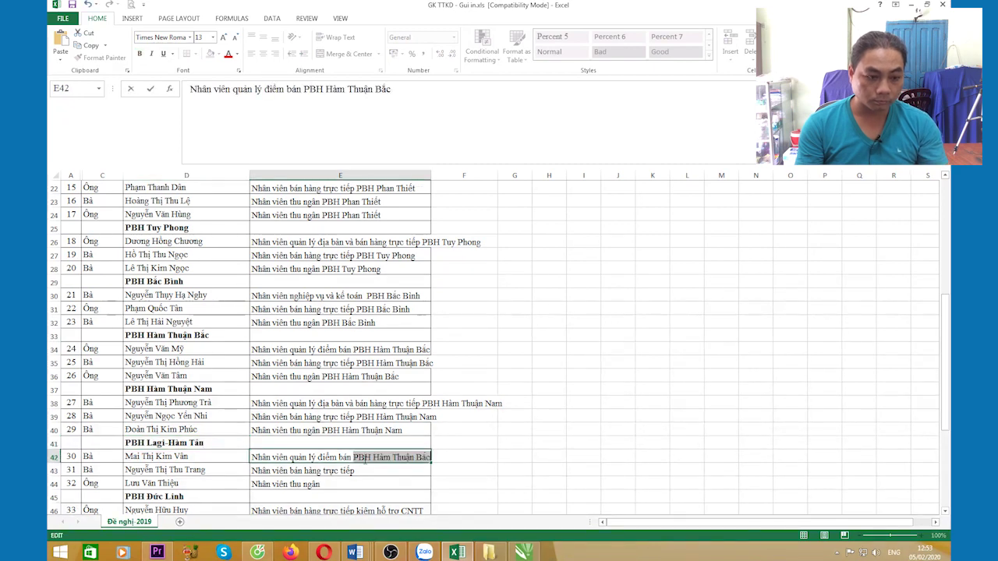
pyautogui.hotkey('ctrl', 'v')
pyautogui.scroll(-3, 364, 374)
pyautogui.doubleClick(364, 350)
pyautogui.hotkey('ctrl', 'v')
pyautogui.click(352, 363)
pyautogui.doubleClick(353, 363)
pyautogui.hotkey('ctrl', 'v')
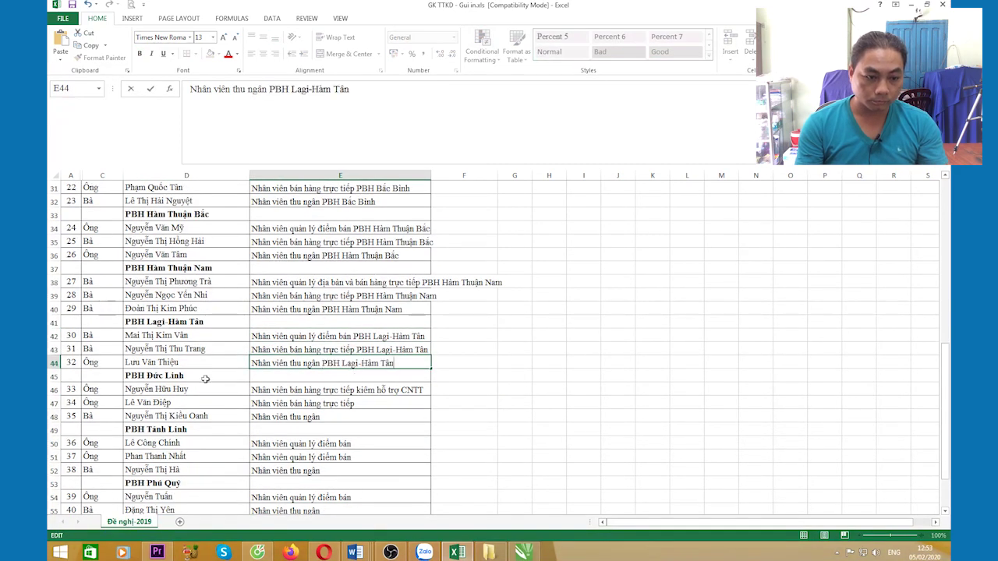
# Copy "PBH Đức Linh" from D45 and append it to the job positions in E46, E47 and E48.
pyautogui.click(187, 376)
pyautogui.doubleClick(188, 375)
pyautogui.moveTo(187, 376); pyautogui.dragTo(120, 376)
pyautogui.hotkey('ctrl', 'c')
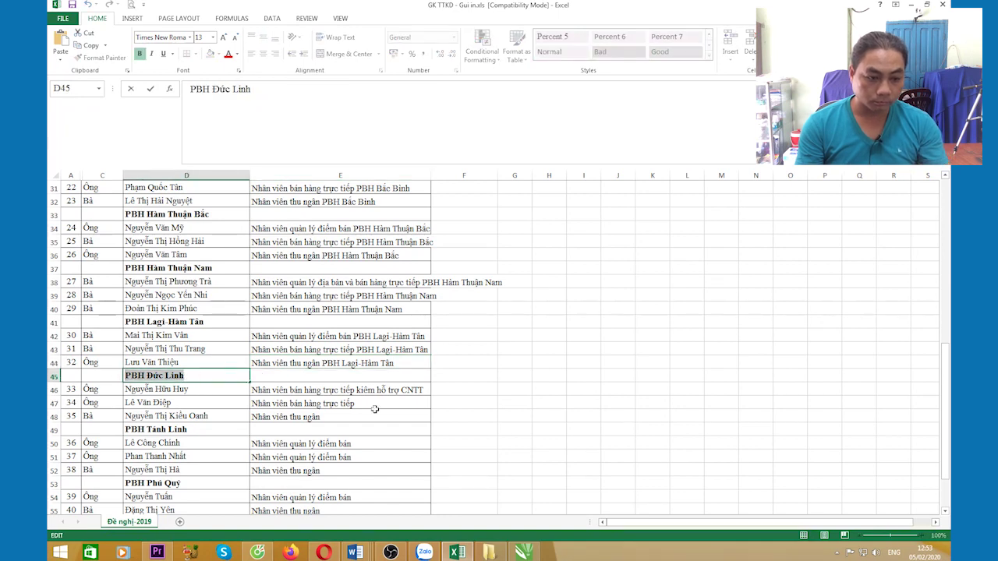
pyautogui.doubleClick(425, 389)
pyautogui.hotkey('ctrl', 'v')
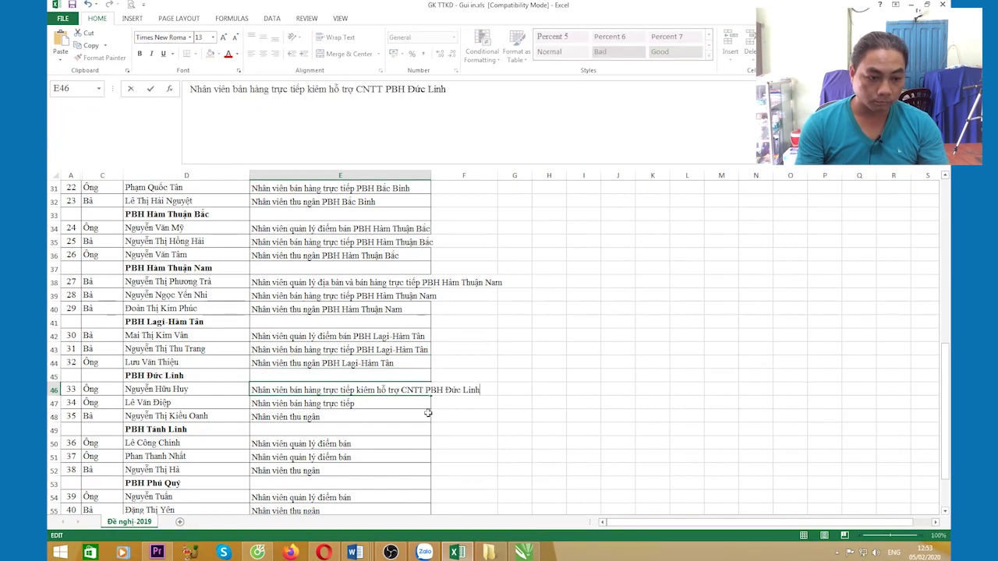
pyautogui.doubleClick(363, 404)
pyautogui.hotkey('ctrl', 'v')
pyautogui.click(350, 419)
pyautogui.doubleClick(350, 419)
pyautogui.hotkey('ctrl', 'v')
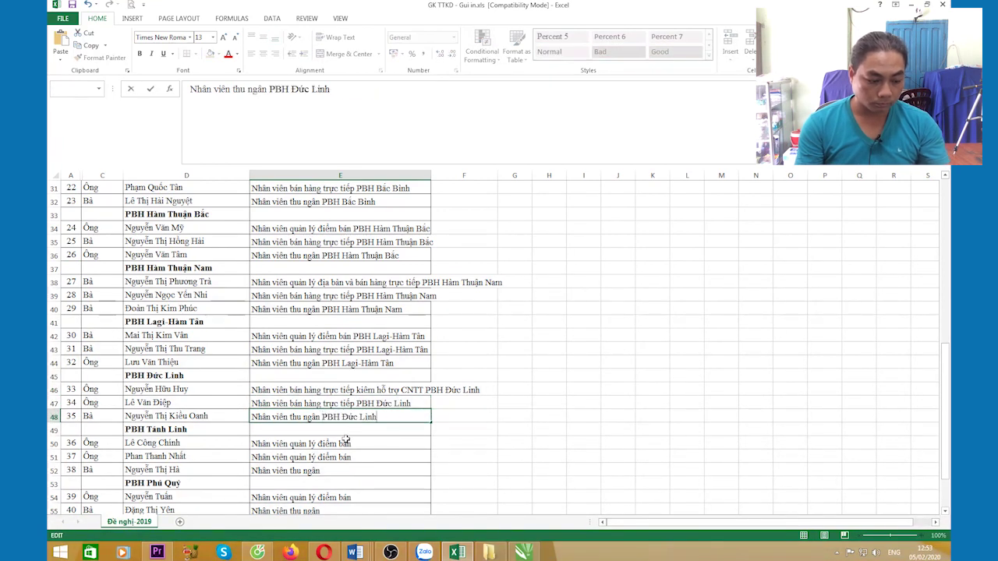
# Append the copied "PBH Đức Linh" to the job positions in E50 and E51.
pyautogui.doubleClick(365, 446)
pyautogui.hotkey('ctrl', 'v')
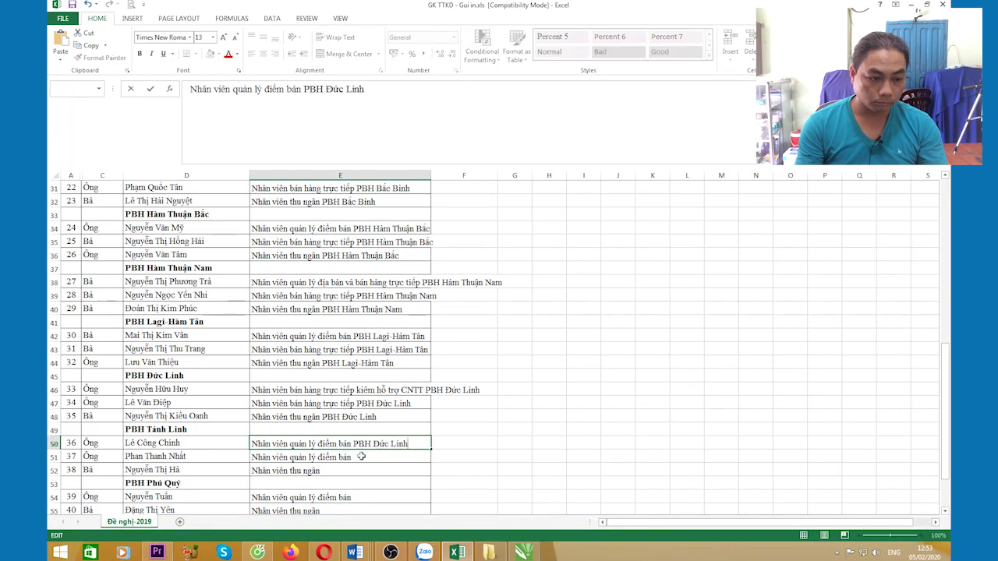
pyautogui.click(362, 458)
pyautogui.doubleClick(362, 458)
pyautogui.hotkey('ctrl', 'v')
# Copy "PBH Tánh Linh" from D49 and use it to replace "PBH Đức Linh" in E50 and E51.
pyautogui.scroll(-1, 363, 457)
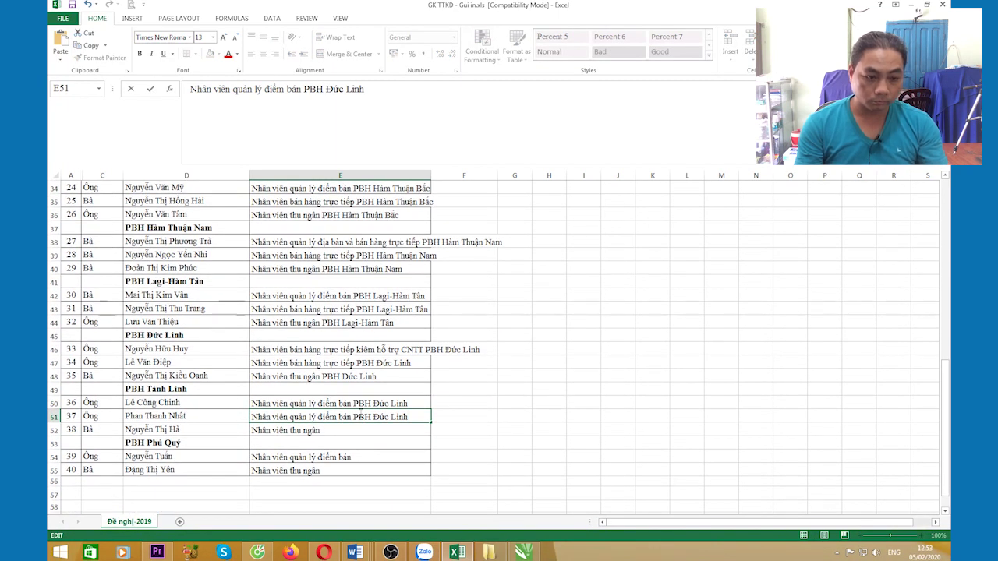
pyautogui.doubleClick(204, 391)
pyautogui.moveTo(205, 391); pyautogui.dragTo(116, 390)
pyautogui.hotkey('ctrl', 'c')
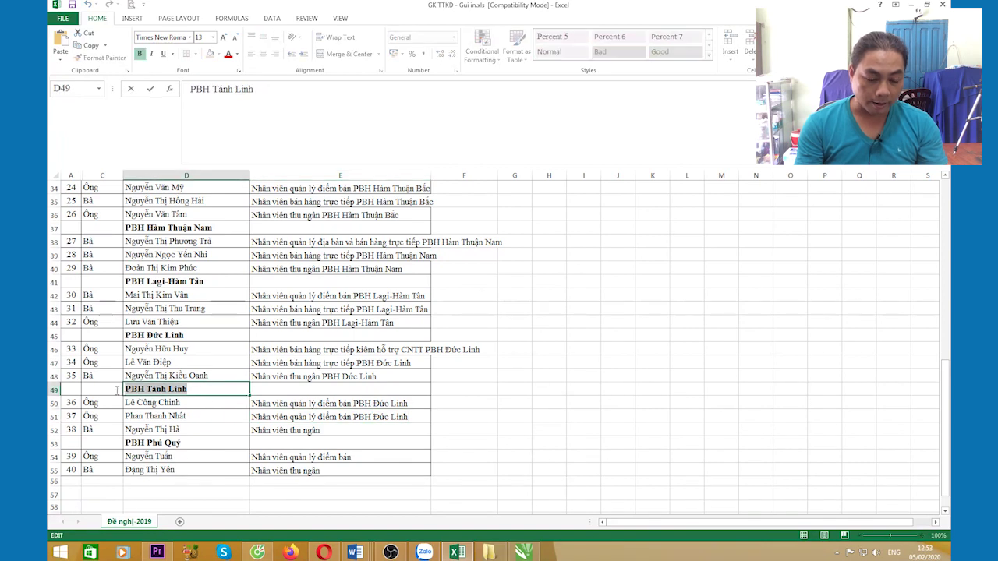
pyautogui.click(366, 405)
pyautogui.press('Down')
pyautogui.press('Down')
pyautogui.press('Up')
pyautogui.press('Up')
pyautogui.doubleClick(405, 403)
pyautogui.moveTo(407, 403); pyautogui.dragTo(354, 404)
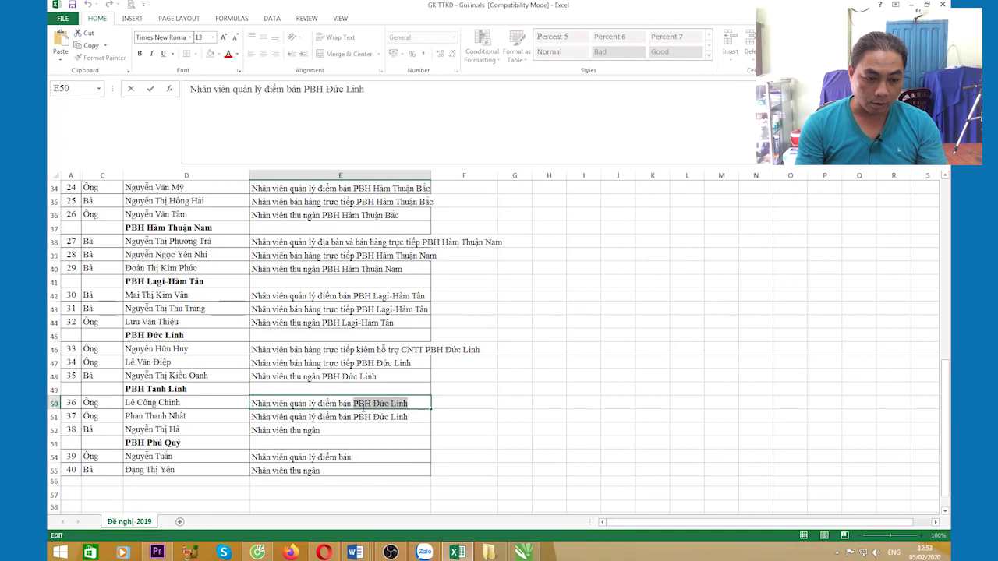
pyautogui.hotkey('ctrl', 'v')
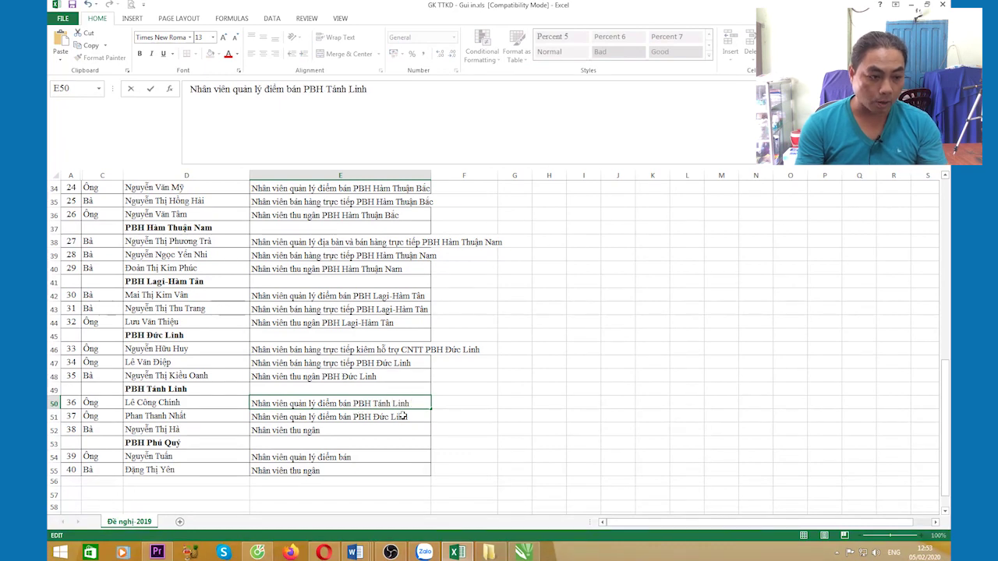
pyautogui.doubleClick(404, 417)
pyautogui.moveTo(407, 417); pyautogui.dragTo(354, 418)
pyautogui.hotkey('ctrl', 'v')
# Append the copied "PBH Tánh Linh" to the job position in E52.
pyautogui.scroll(-2, 400, 432)
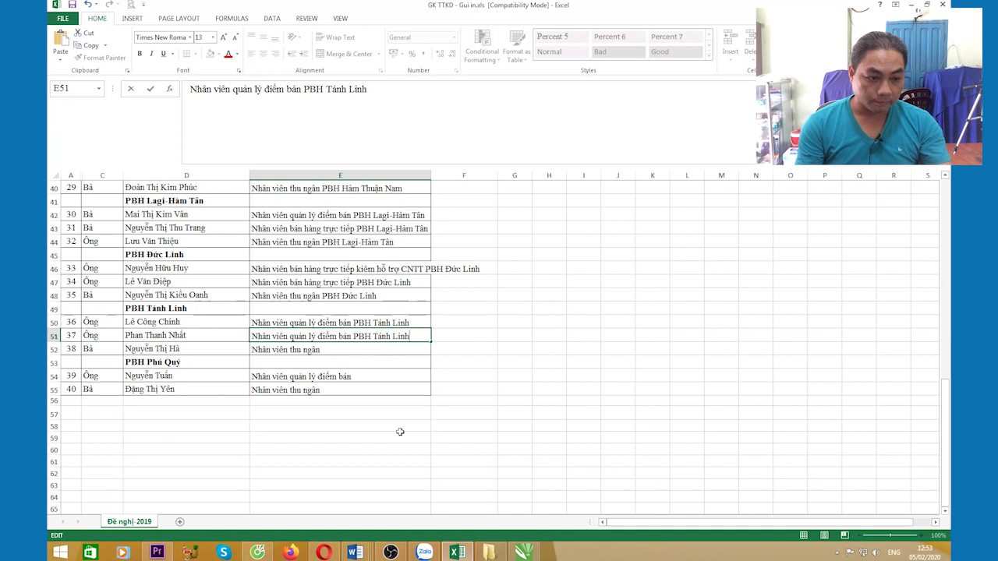
pyautogui.click(346, 358)
pyautogui.click(343, 349)
pyautogui.doubleClick(343, 349)
pyautogui.hotkey('ctrl', 'v')
# Copy "PBH Phú Quý" from D53 and append it to the job positions in E54 and E55.
pyautogui.click(181, 363)
pyautogui.moveTo(184, 363); pyautogui.dragTo(125, 364)
pyautogui.hotkey('ctrl', 'c')
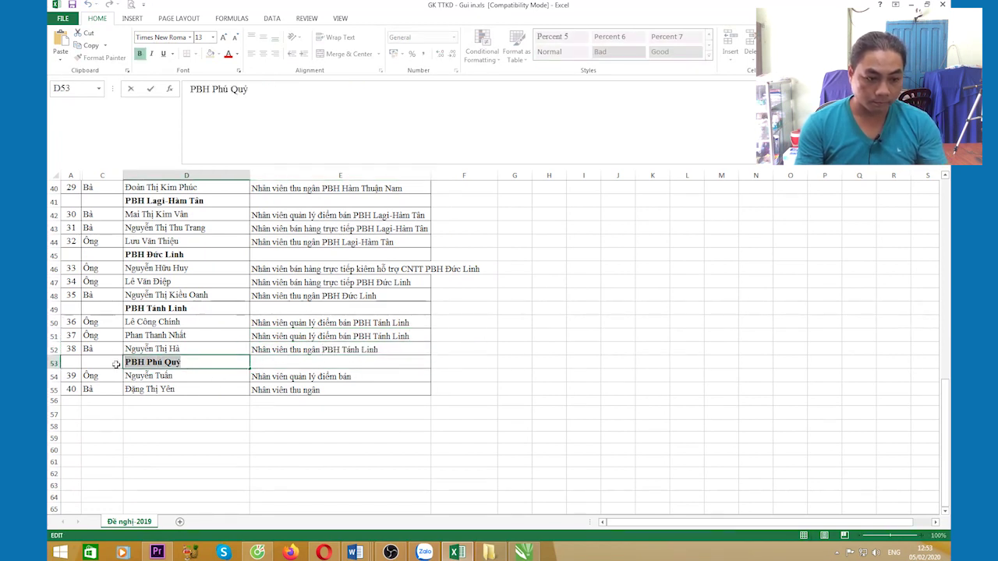
pyautogui.click(363, 376)
pyautogui.doubleClick(363, 376)
pyautogui.hotkey('ctrl', 'v')
pyautogui.click(333, 392)
pyautogui.doubleClick(333, 392)
pyautogui.hotkey('ctrl', 'v')
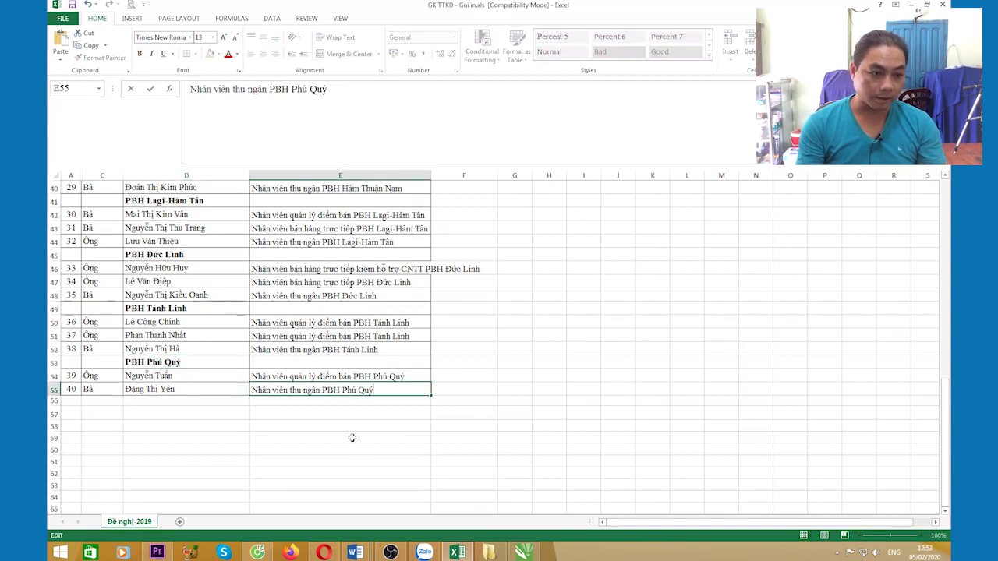
pyautogui.click(365, 459)
# Widen column E so the longest job positions fit inside it.
pyautogui.scroll(7, 401, 414)
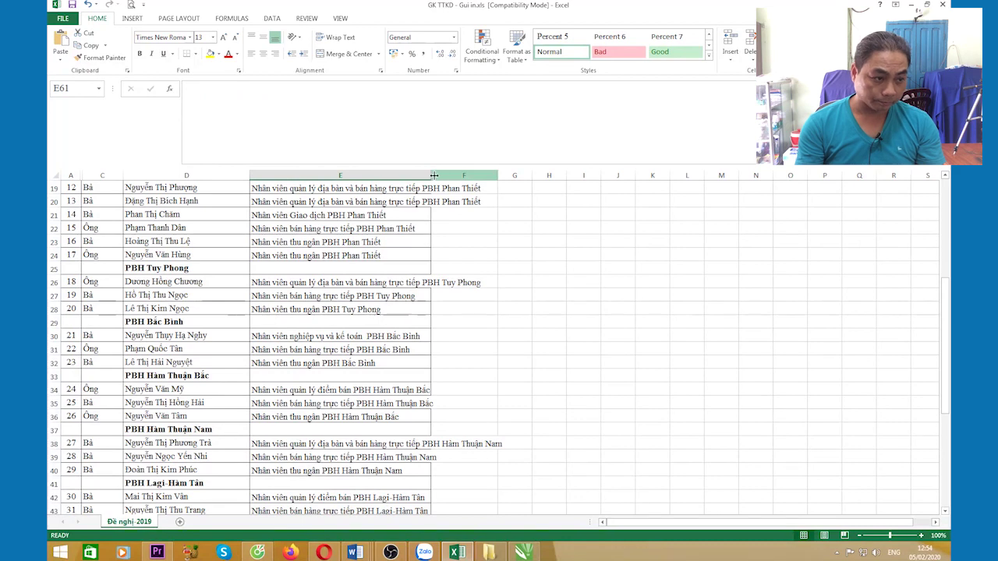
pyautogui.moveTo(431, 175); pyautogui.dragTo(512, 175)
# Delete the blank row 2 and the department heading rows Phòng ĐHNV and Phòng NSTH.
pyautogui.scroll(6, 427, 308)
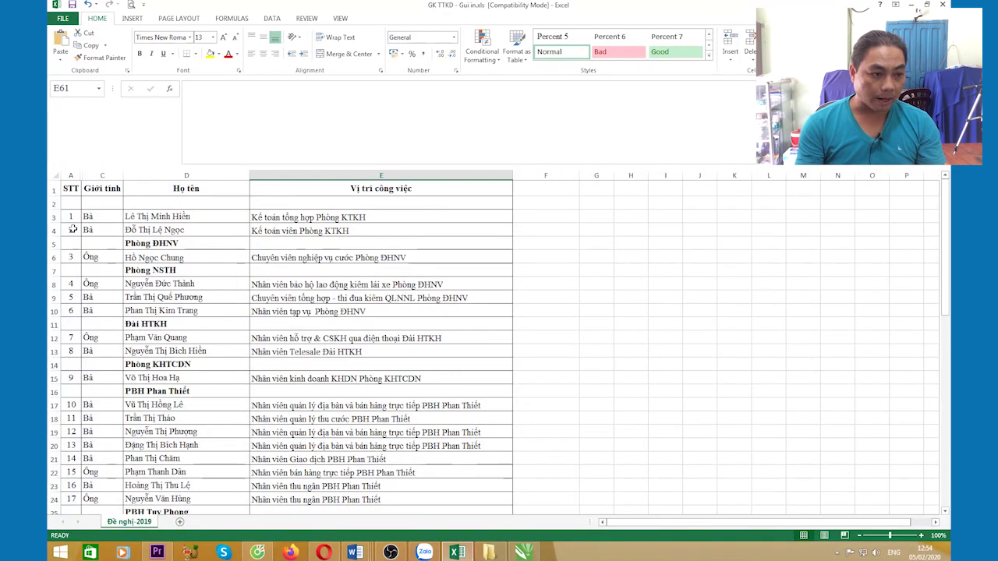
pyautogui.rightClick(51, 204)
pyautogui.click(78, 300)
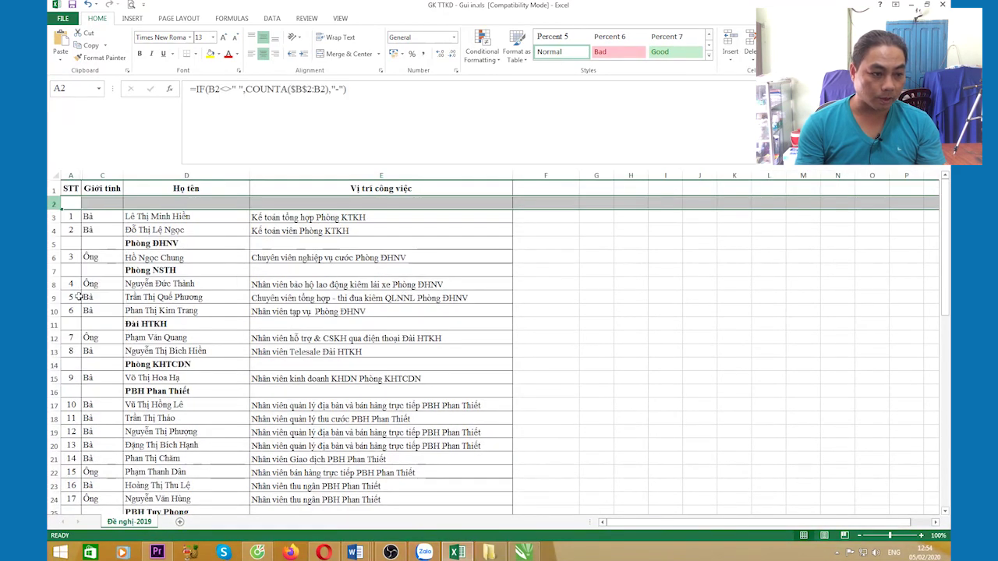
pyautogui.rightClick(54, 230)
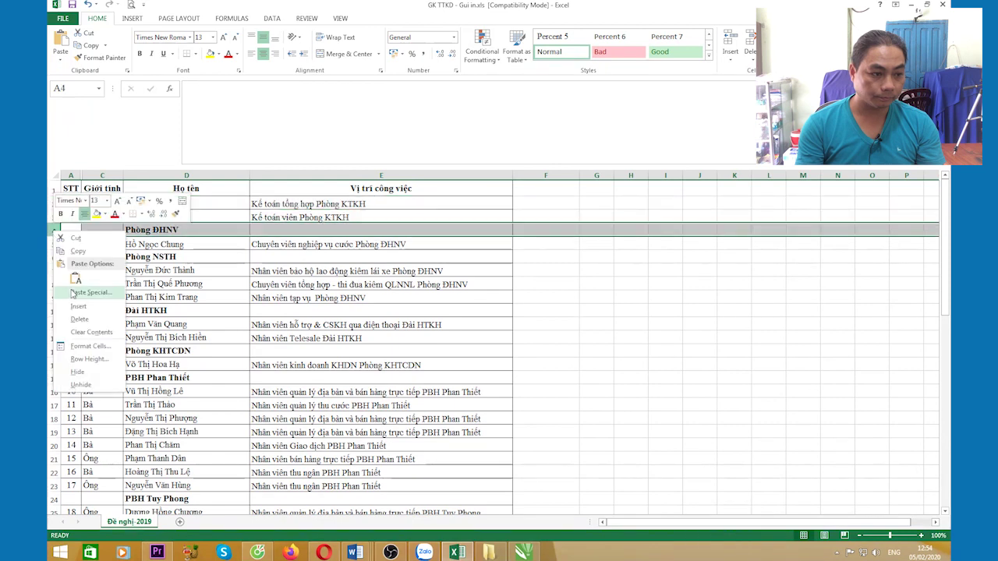
pyautogui.click(78, 323)
pyautogui.rightClick(53, 245)
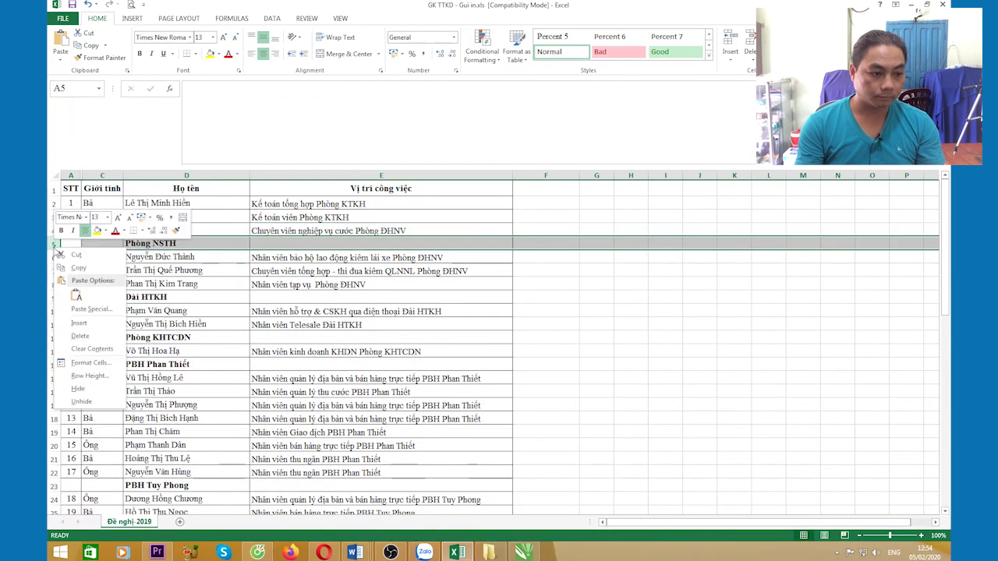
pyautogui.click(78, 339)
# Delete the heading rows Đài HTKH, Phòng KHTCDN and PBH Phan Thiết.
pyautogui.rightClick(51, 284)
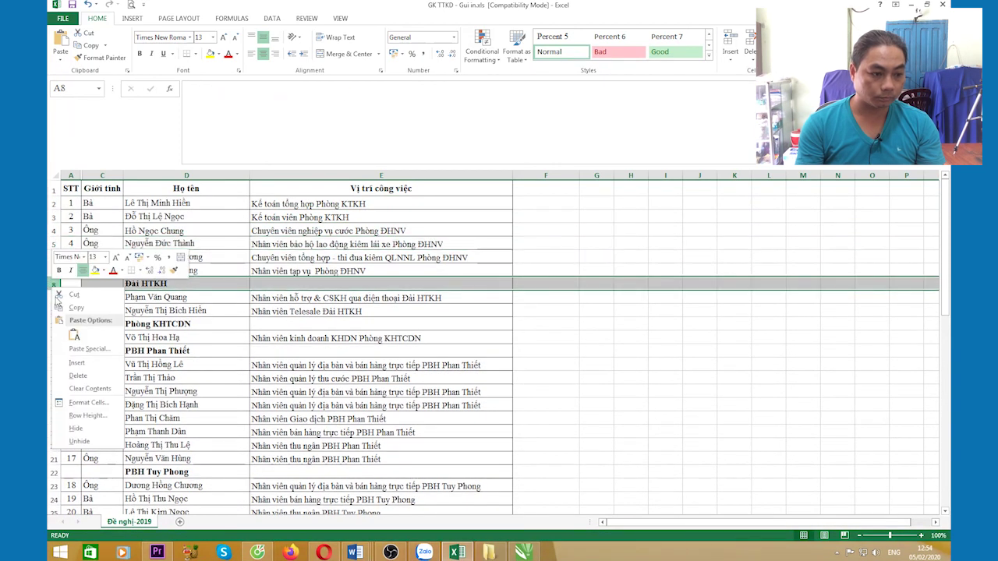
pyautogui.click(56, 378)
pyautogui.rightClick(53, 310)
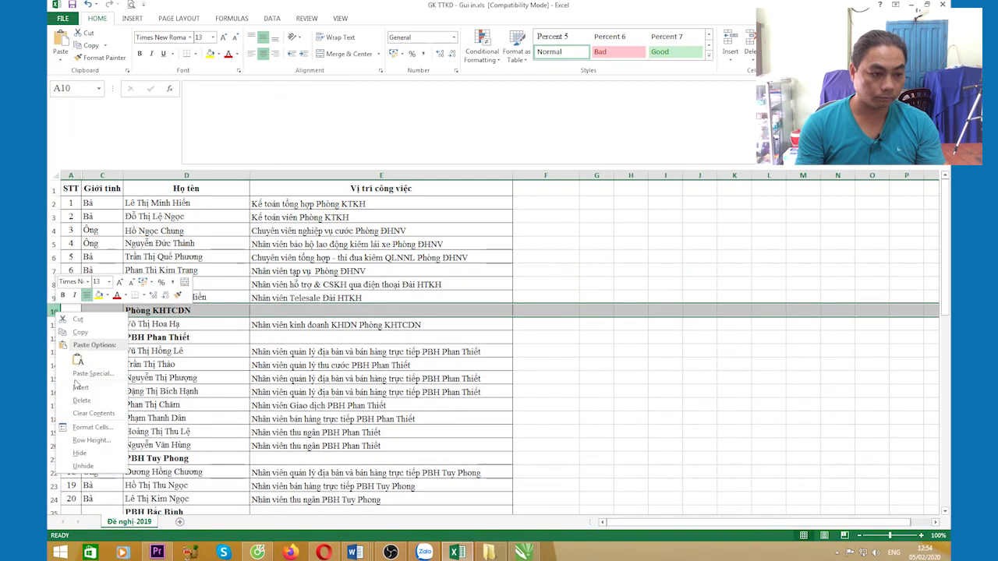
pyautogui.click(82, 404)
pyautogui.rightClick(54, 325)
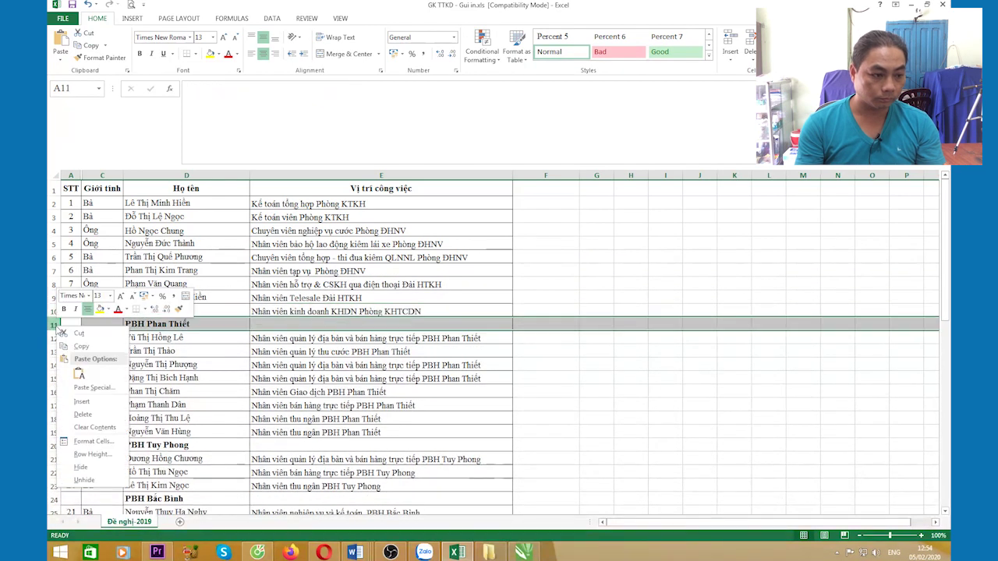
pyautogui.click(83, 415)
# Delete the heading rows PBH Tuy Phong, PBH Bắc Bình and PBH Hàm Thuận Bắc.
pyautogui.scroll(-3, 51, 314)
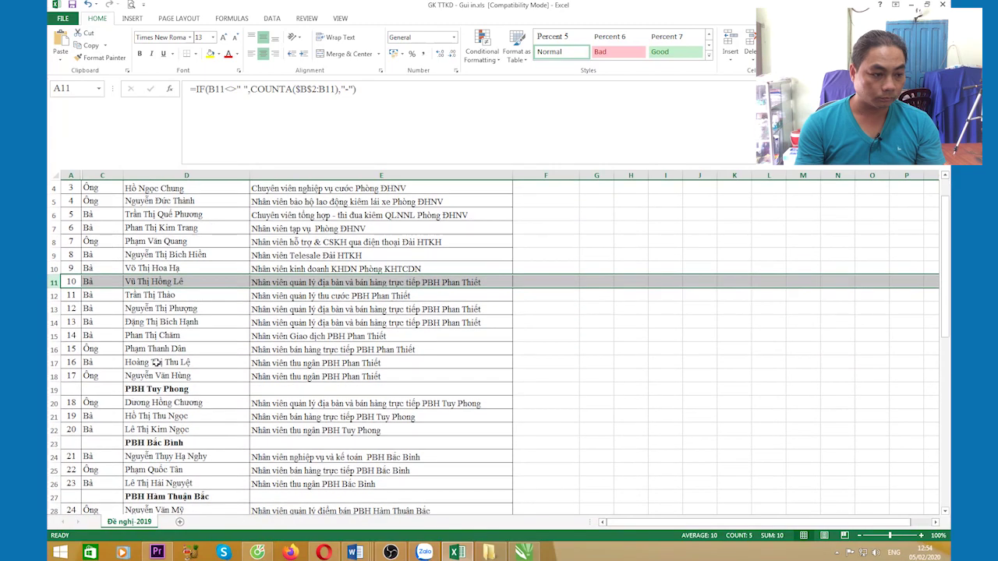
pyautogui.rightClick(51, 310)
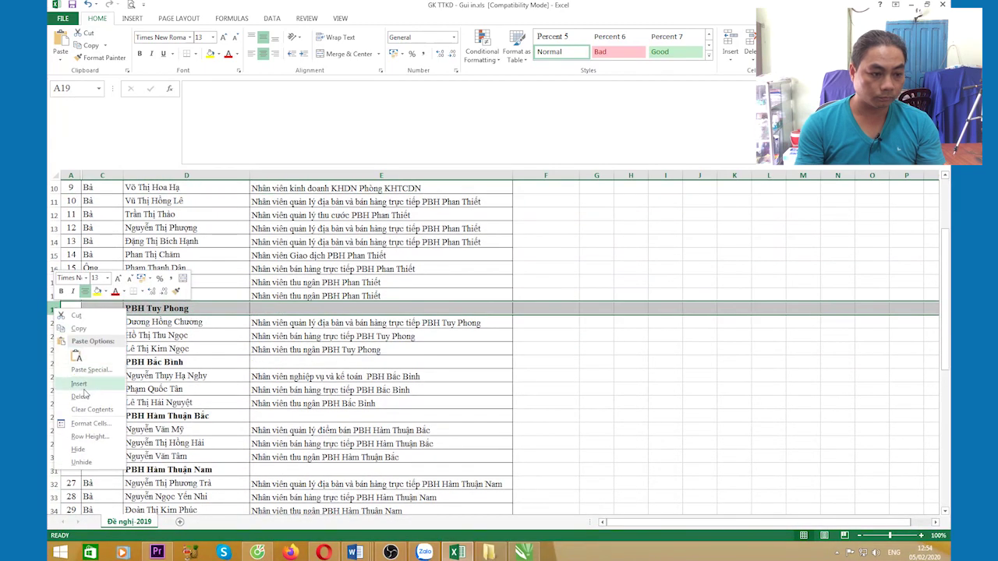
pyautogui.click(82, 401)
pyautogui.rightClick(55, 350)
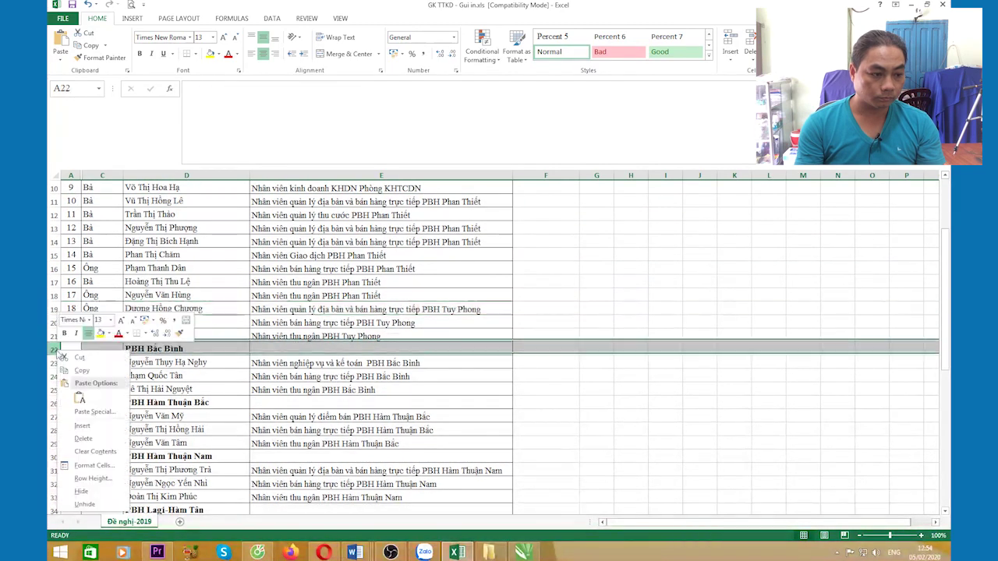
pyautogui.click(83, 440)
pyautogui.scroll(-1, 170, 376)
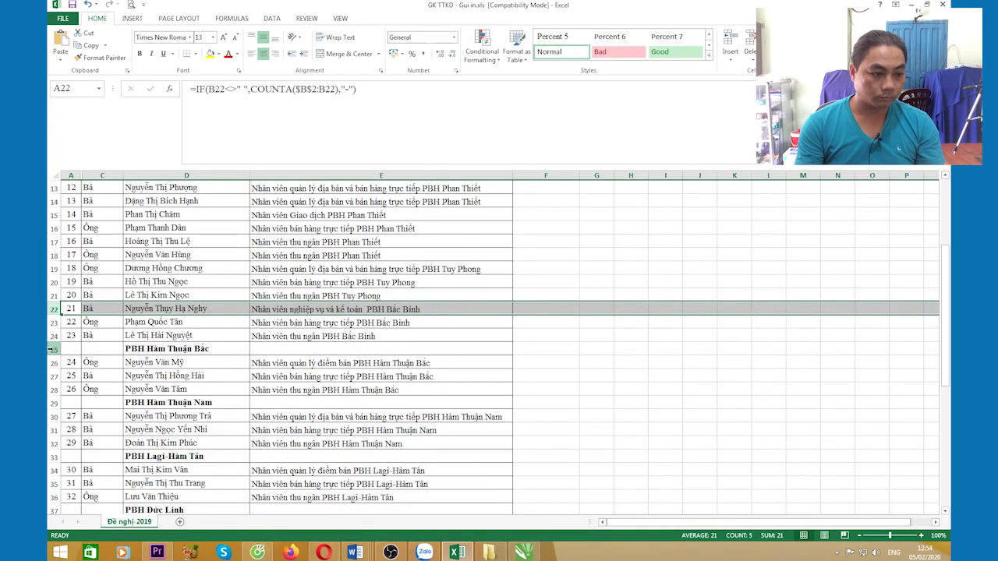
pyautogui.rightClick(51, 350)
pyautogui.click(82, 441)
# Delete the heading rows PBH Hàm Thuận Nam and PBH Lagi-Hàm Tân.
pyautogui.scroll(-2, 78, 405)
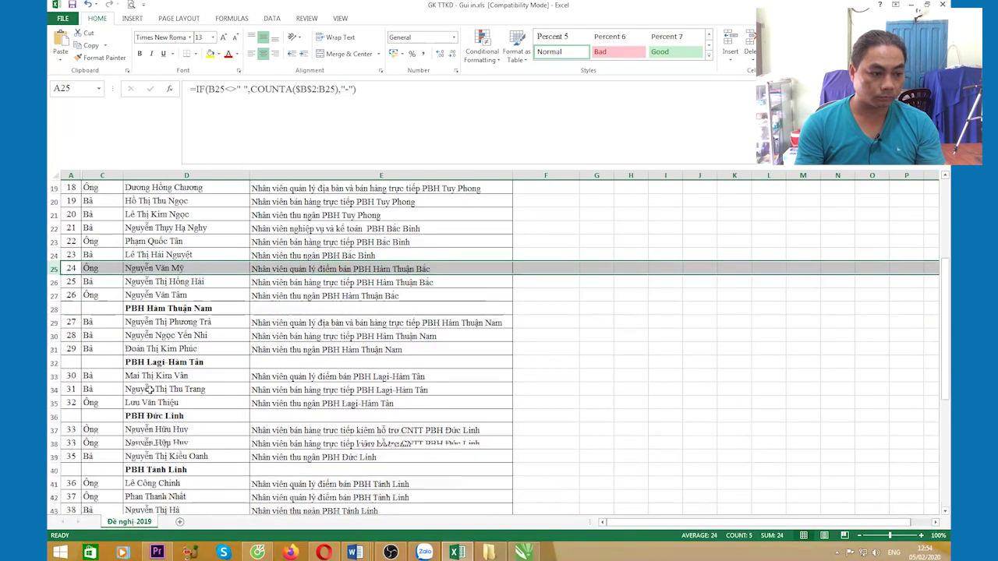
pyautogui.rightClick(53, 309)
pyautogui.click(83, 400)
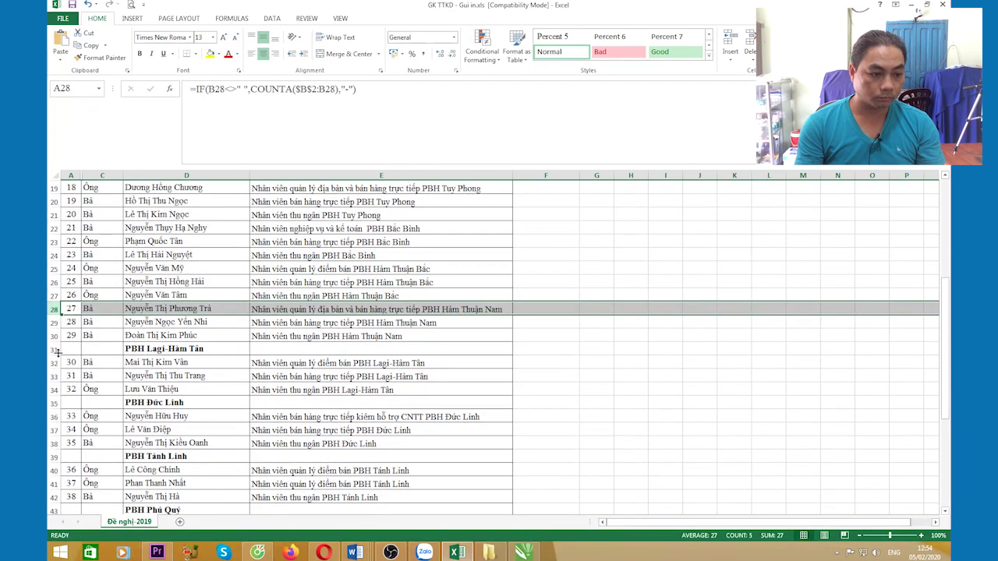
pyautogui.rightClick(53, 349)
pyautogui.click(101, 441)
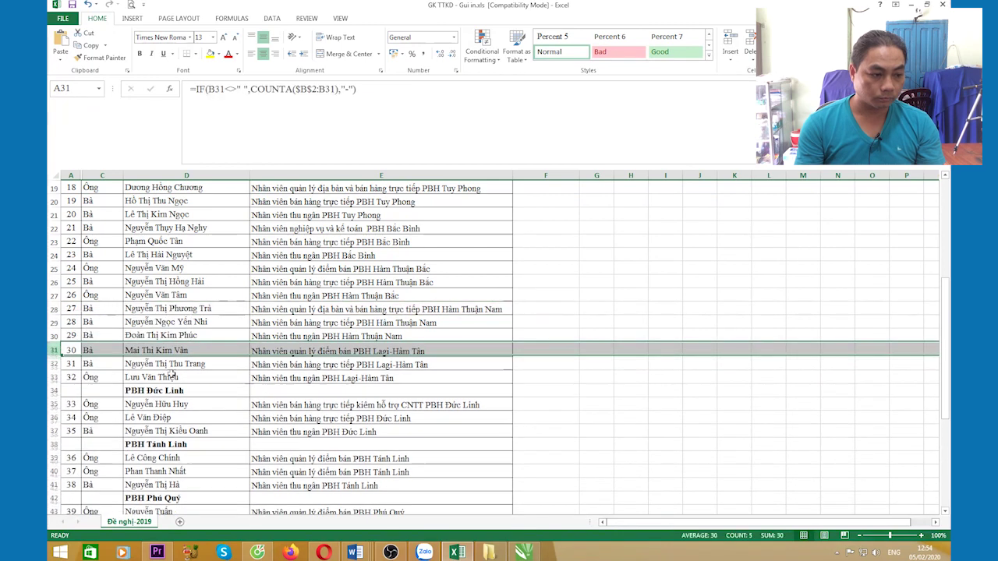
# Delete the heading rows PBH Đức Linh, PBH Tánh Linh and PBH Phú Quý.
pyautogui.scroll(1, 150, 390)
pyautogui.scroll(-2, 149, 390)
pyautogui.rightClick(53, 348)
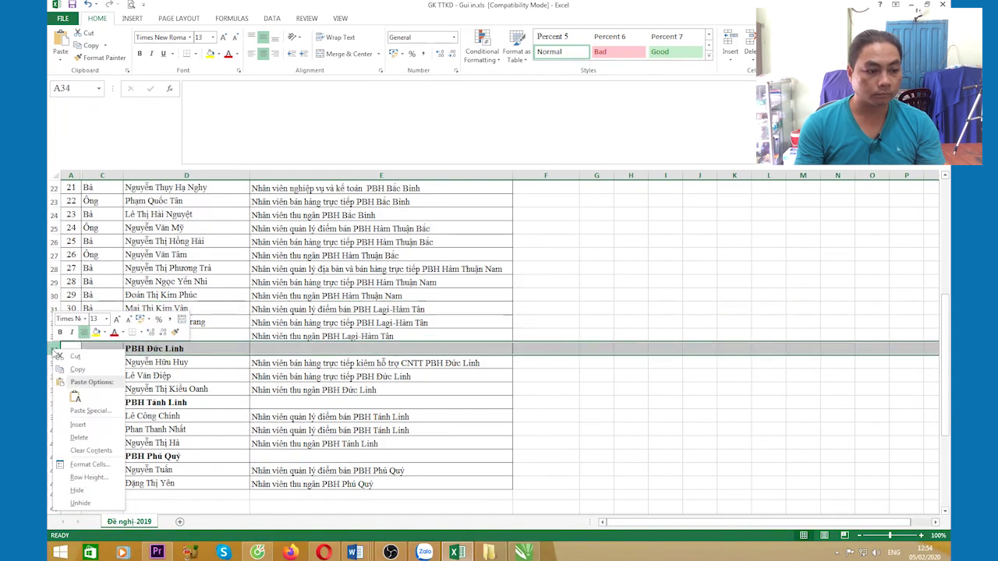
pyautogui.click(79, 437)
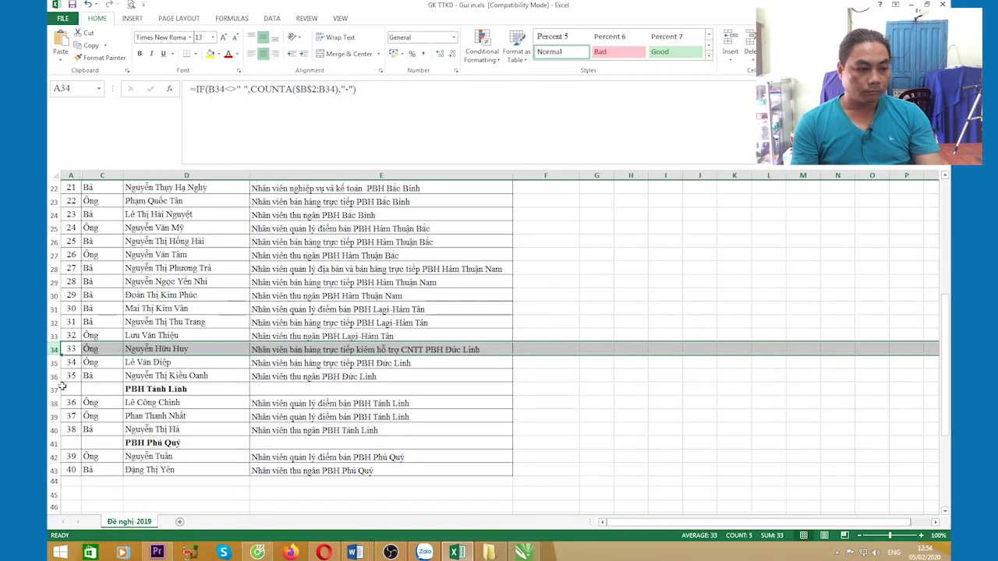
pyautogui.rightClick(53, 389)
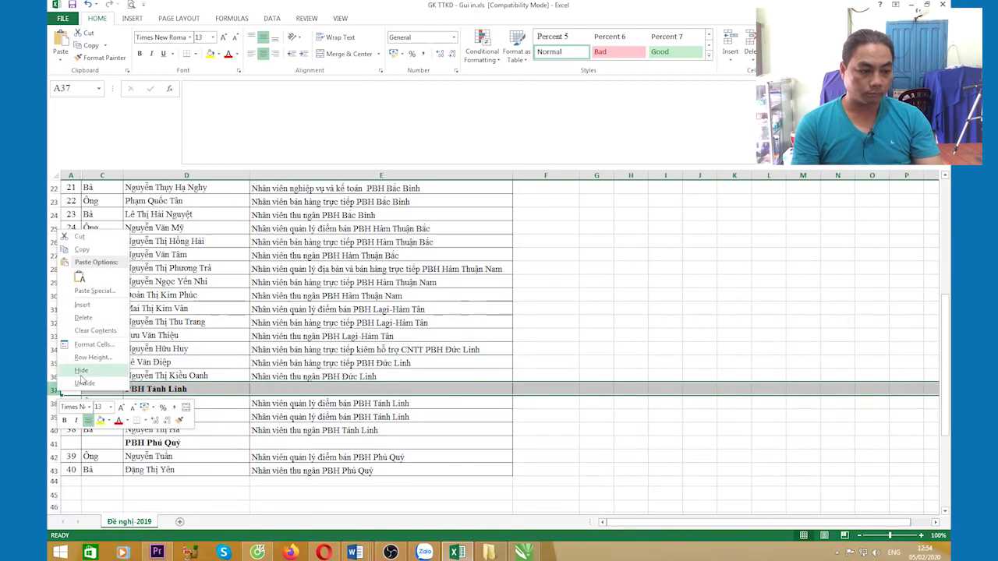
pyautogui.click(83, 318)
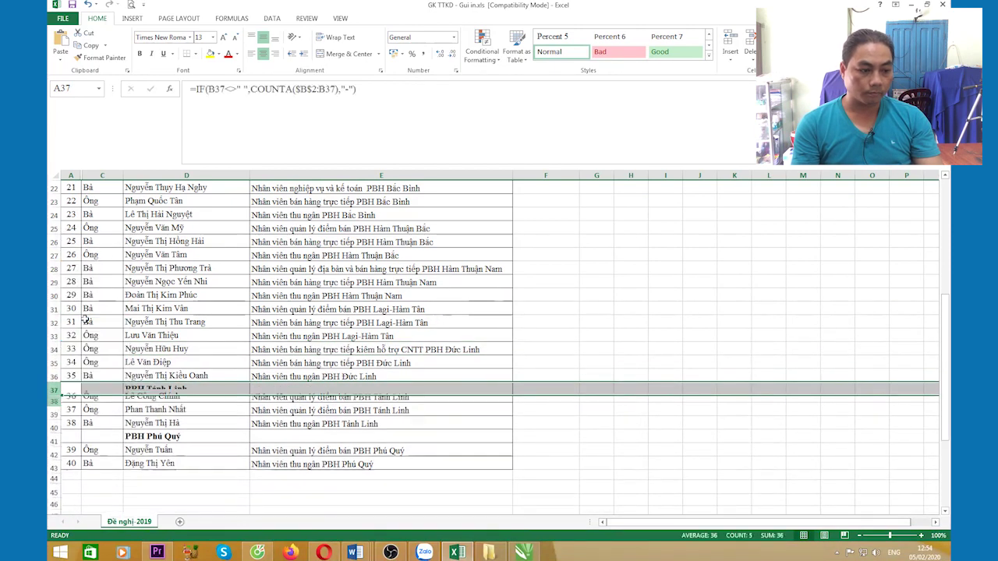
pyautogui.rightClick(53, 429)
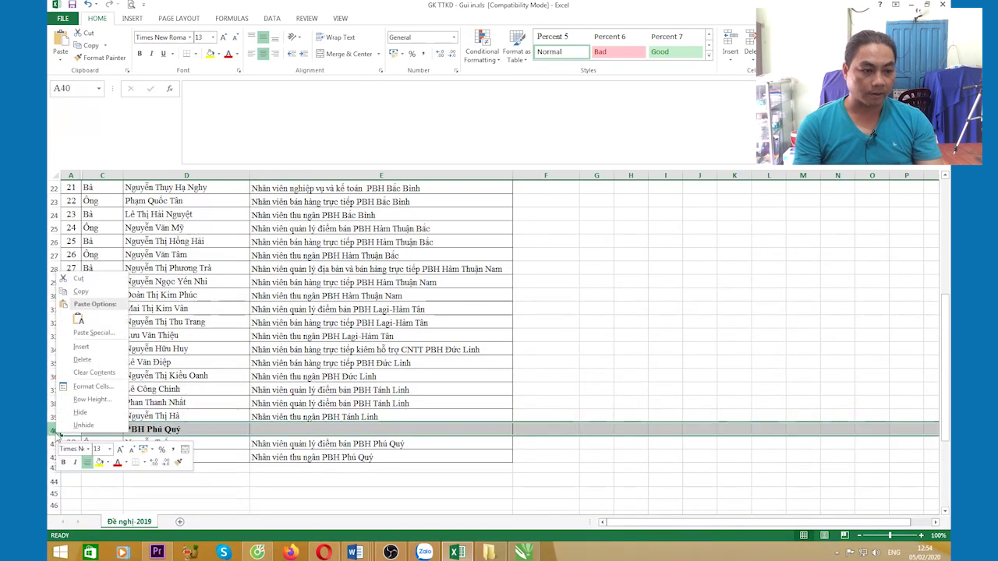
pyautogui.click(82, 360)
# Autofit the "Họ tên" column to its contents and look over the whole recipient list.
pyautogui.scroll(7, 253, 459)
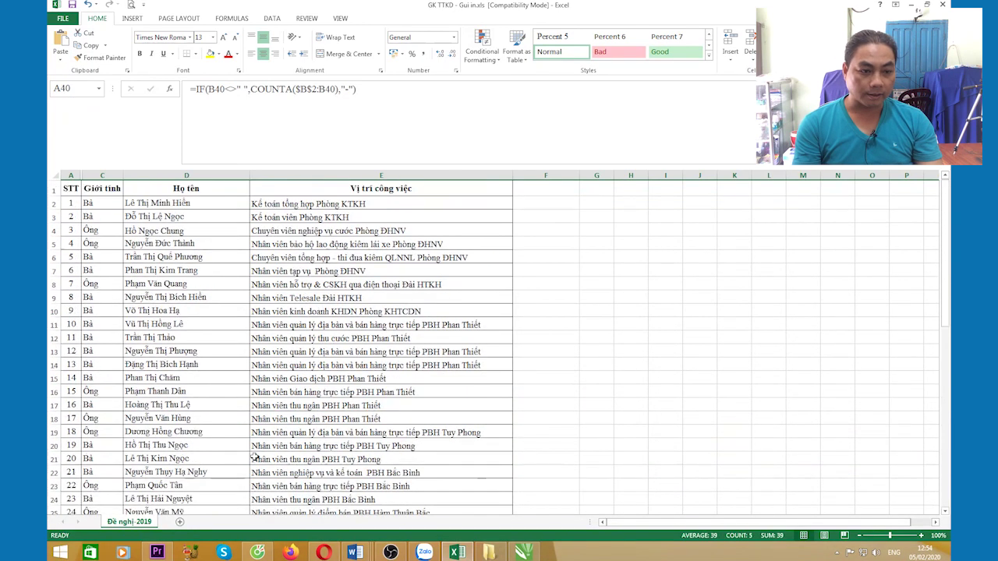
pyautogui.doubleClick(250, 175)
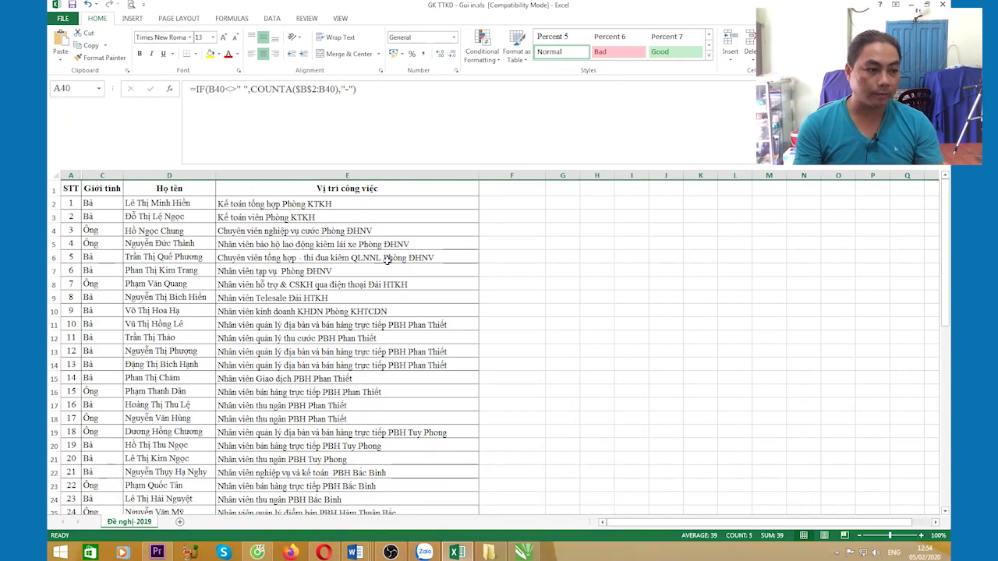
pyautogui.scroll(-20, 390, 269)
pyautogui.scroll(18, 390, 277)
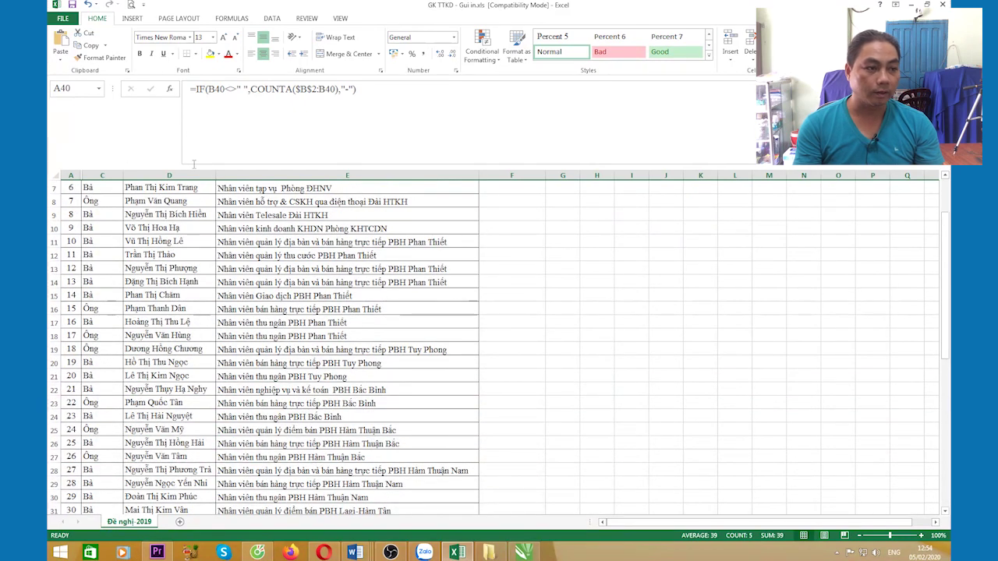
pyautogui.click(628, 309)
pyautogui.scroll(2, 304, 240)
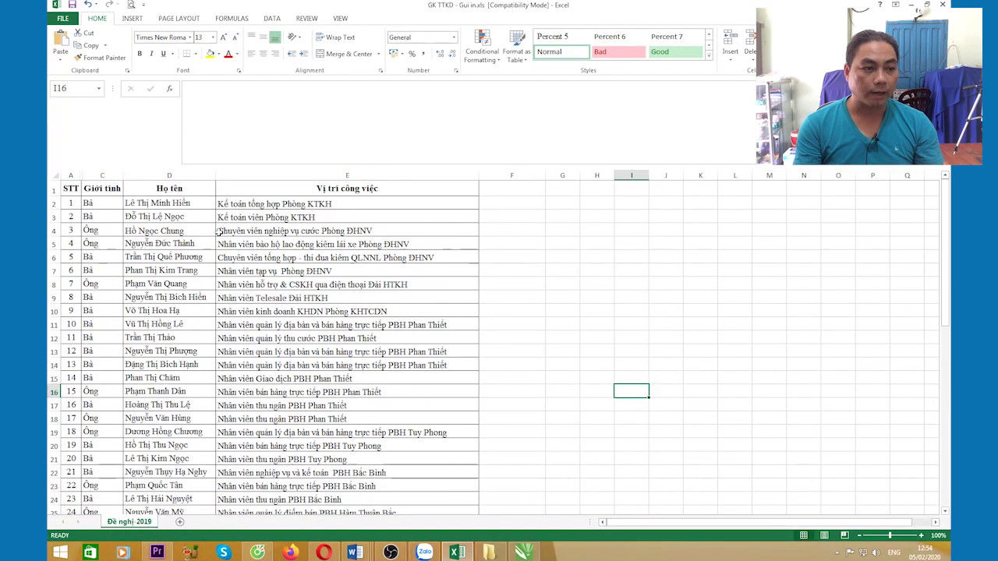
# Save a copy of the recipient workbook to the Desktop as GK TTKD - Gui in.xls in Excel 97-2003 format.
pyautogui.click(64, 19)
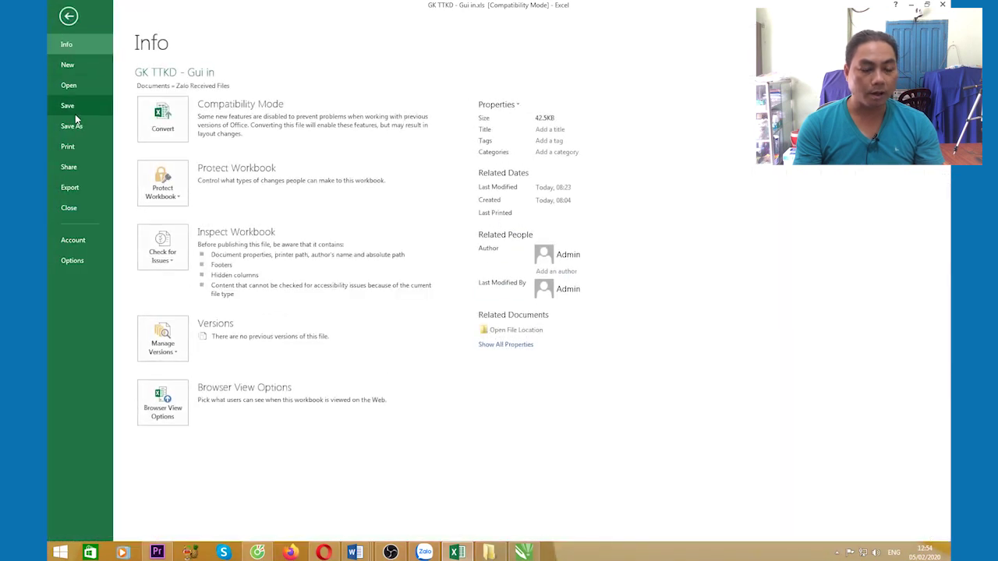
pyautogui.click(75, 128)
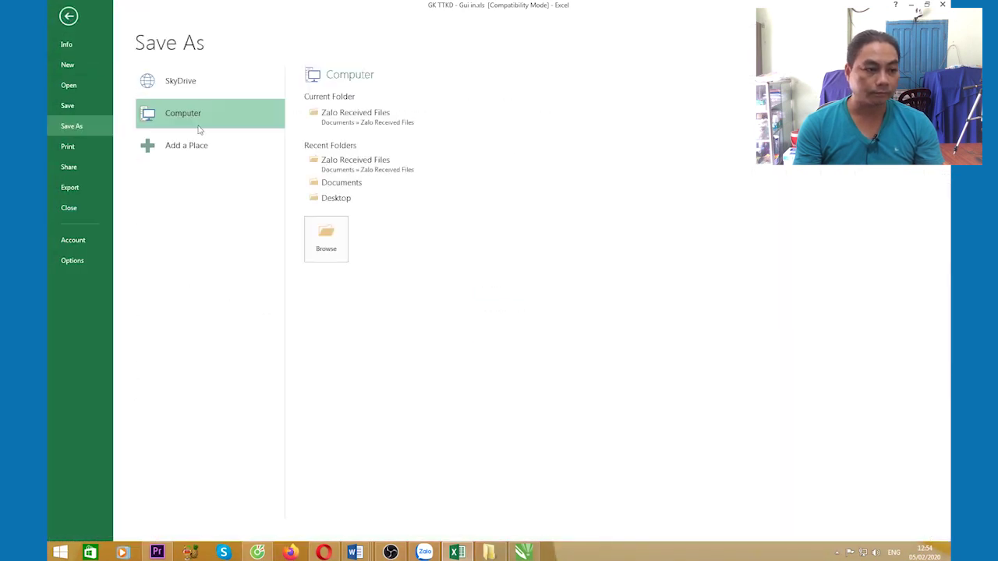
pyautogui.click(326, 238)
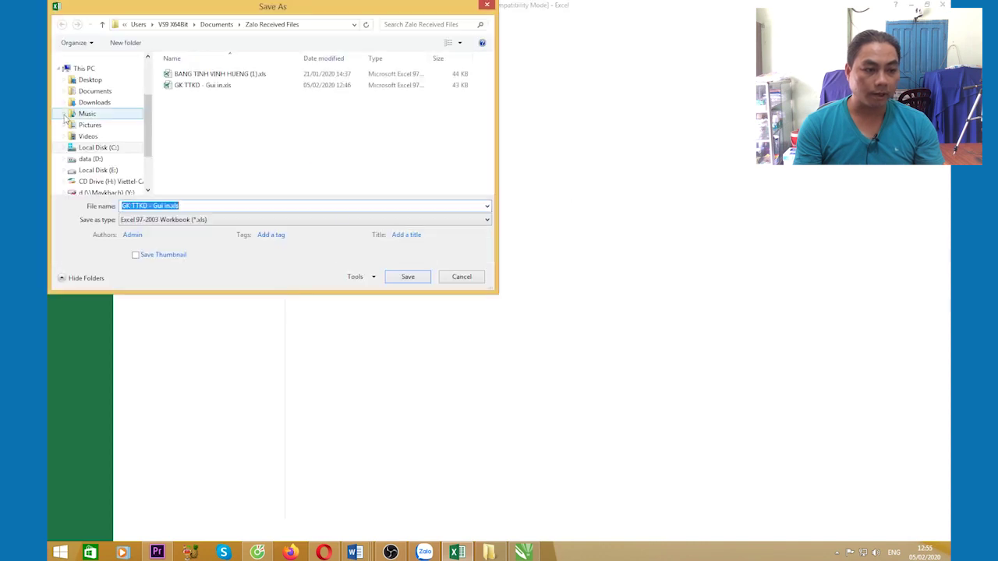
pyautogui.click(87, 80)
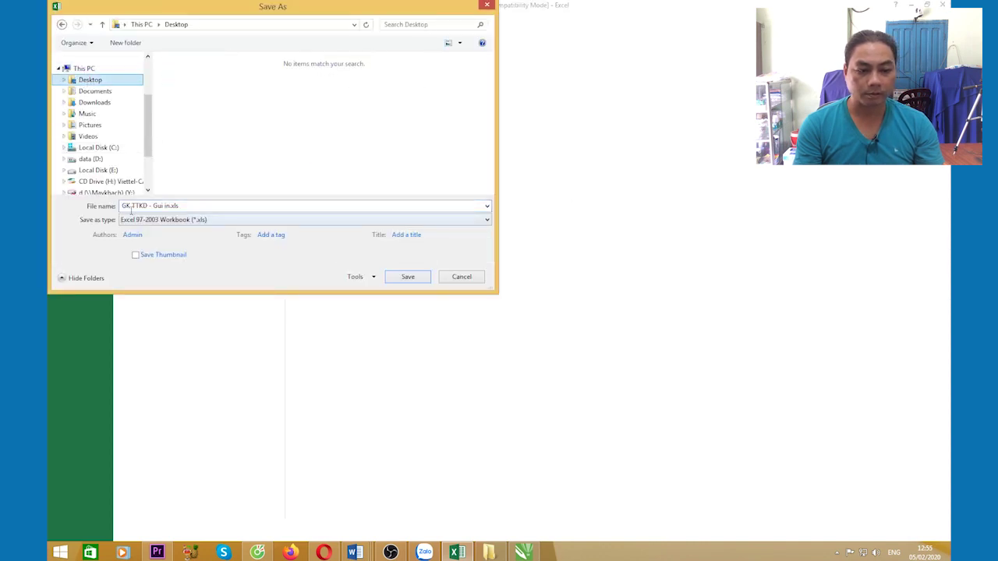
pyautogui.click(407, 278)
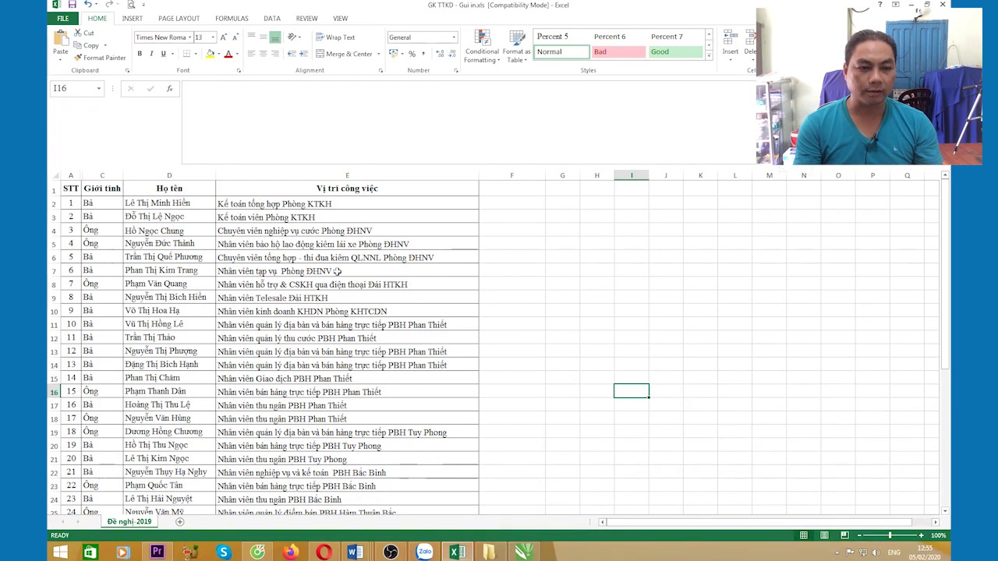
pyautogui.scroll(-20, 309, 271)
pyautogui.scroll(20, 310, 271)
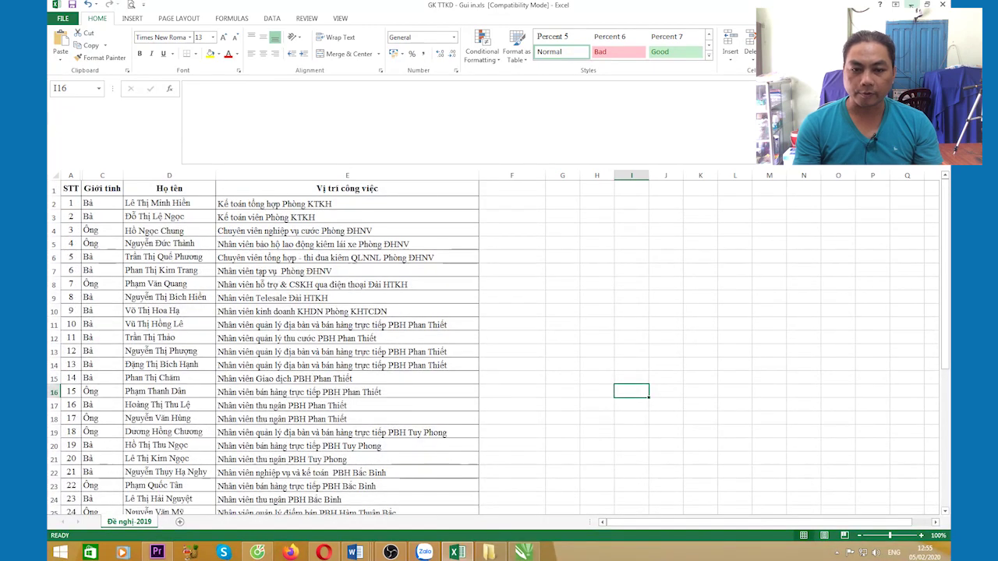
# Leave Excel, check the customer's chat message, and set the decision number on the CorelDRAW certificate to 08.
pyautogui.click(911, 4)
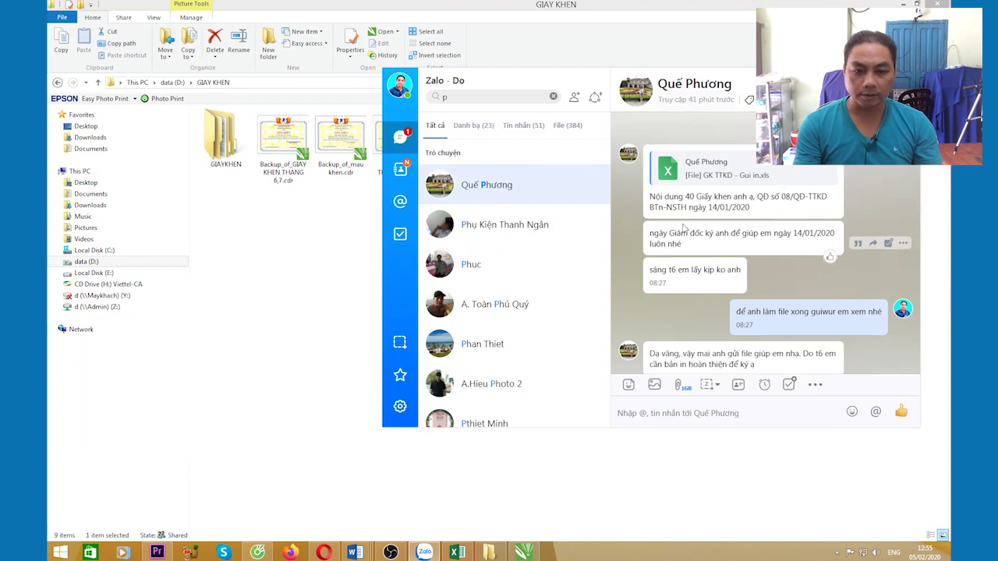
pyautogui.click(355, 346)
pyautogui.moveTo(684, 138); pyautogui.dragTo(417, 421)
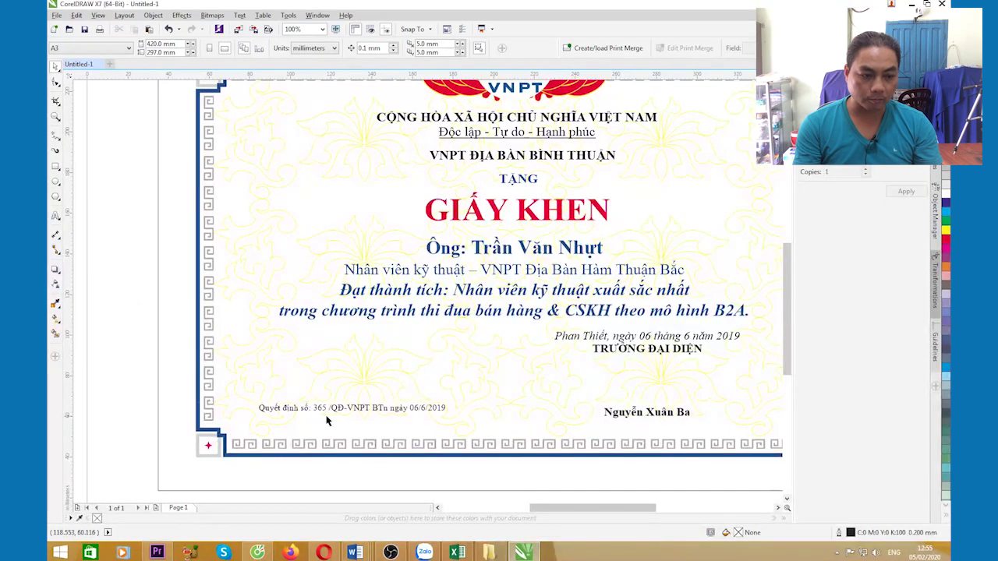
pyautogui.click(320, 411)
pyautogui.moveTo(319, 406); pyautogui.dragTo(315, 406)
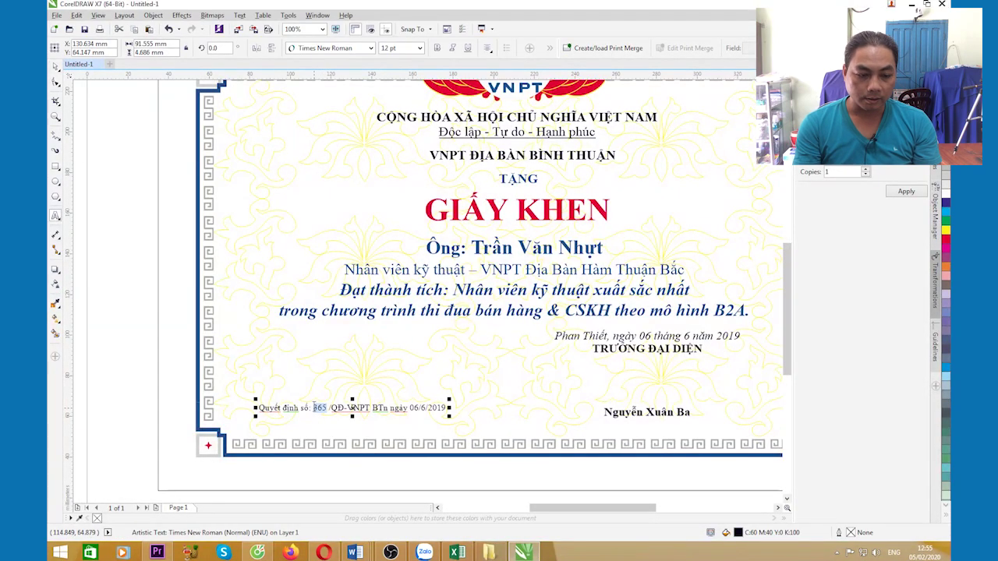
pyautogui.write('08')
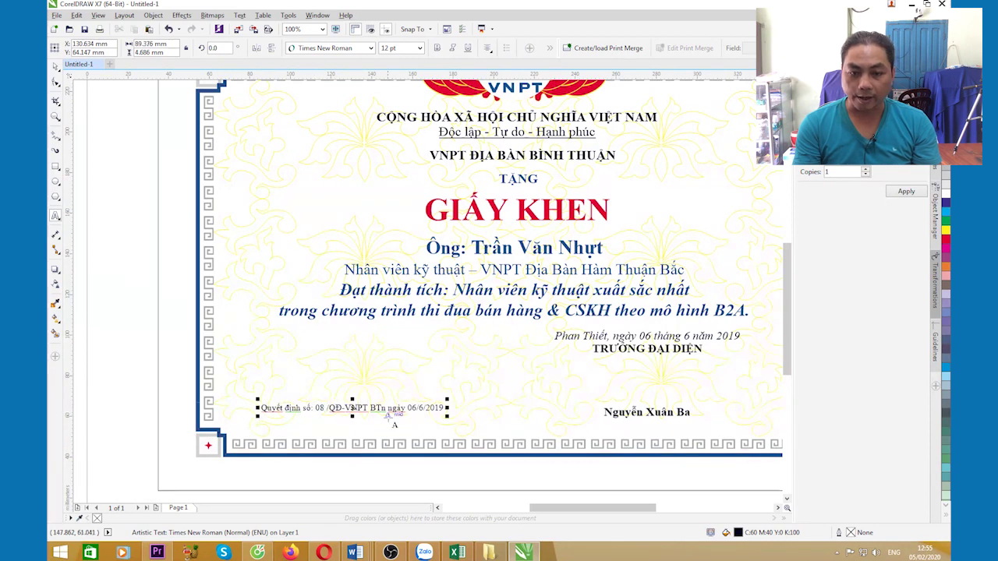
# Check the requested date in the Zalo chat and set the certificate's signing date to 14 tháng 01 năm 2020.
pyautogui.click(424, 552)
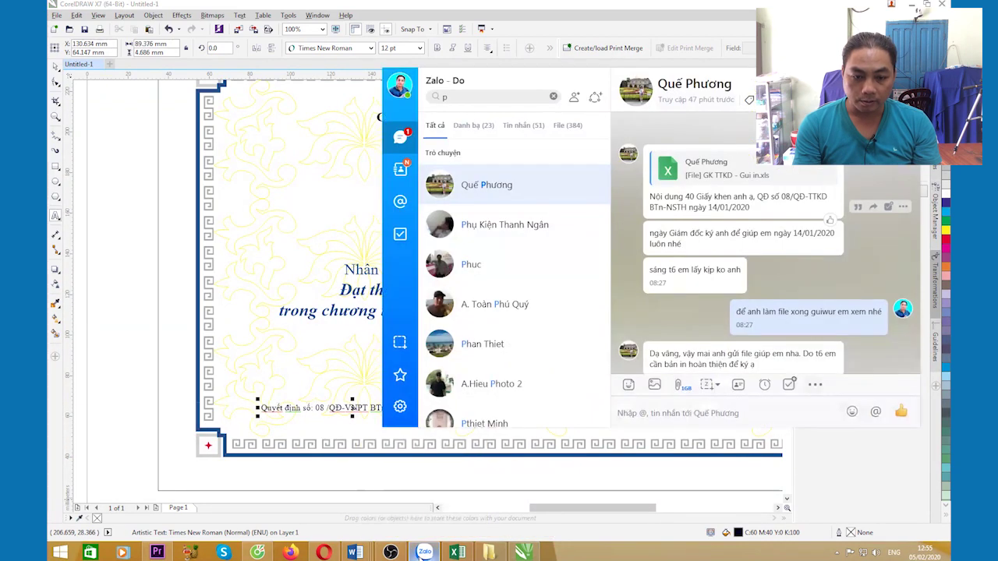
pyautogui.click(424, 552)
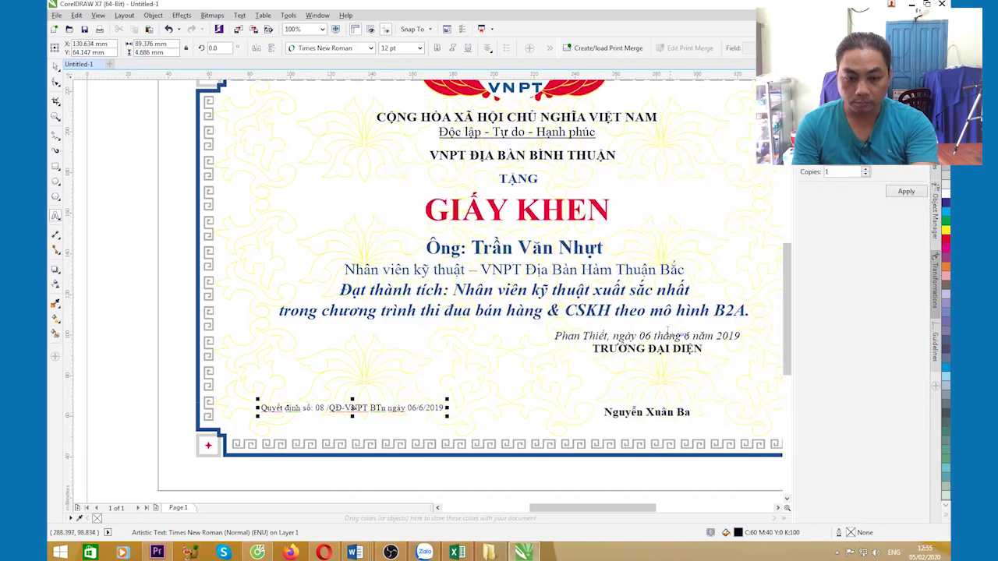
pyautogui.click(644, 335)
pyautogui.press('Delete')
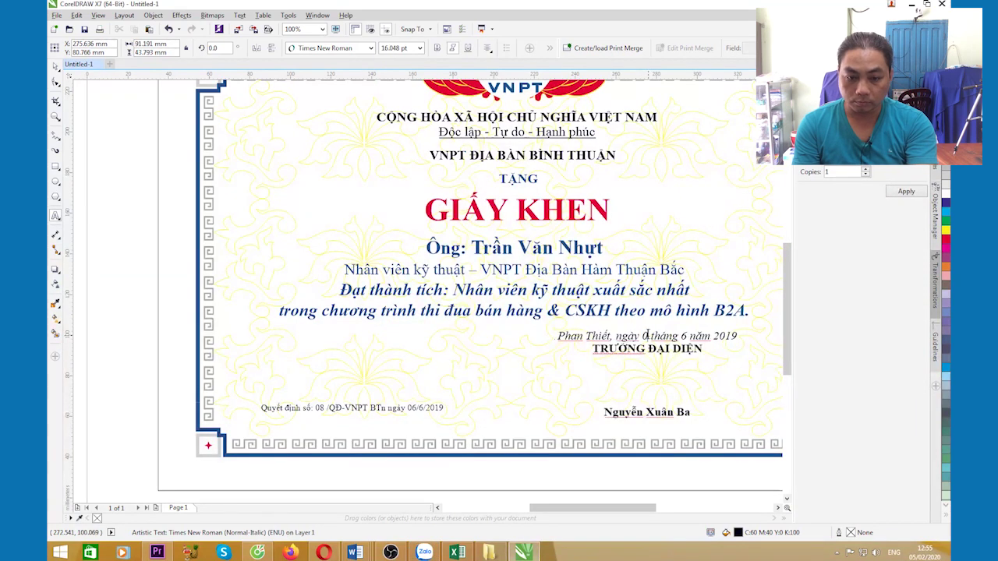
pyautogui.press('BackSpace')
pyautogui.write('14')
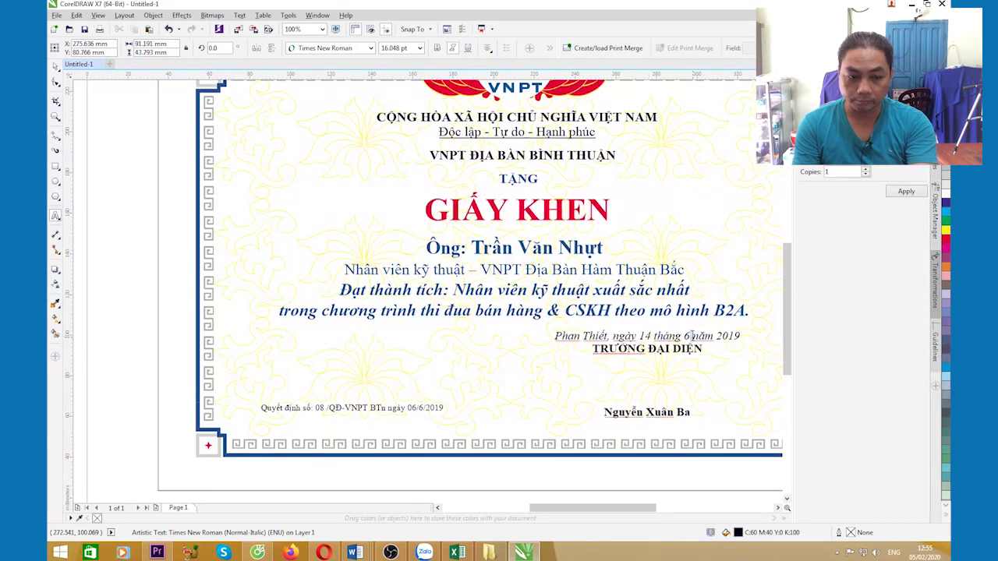
pyautogui.write('01')
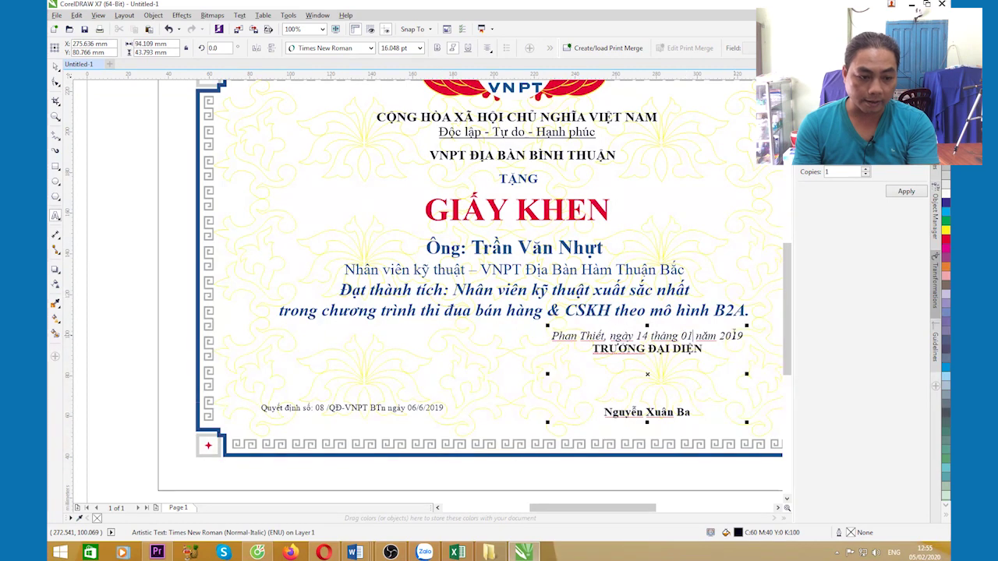
pyautogui.write('20')
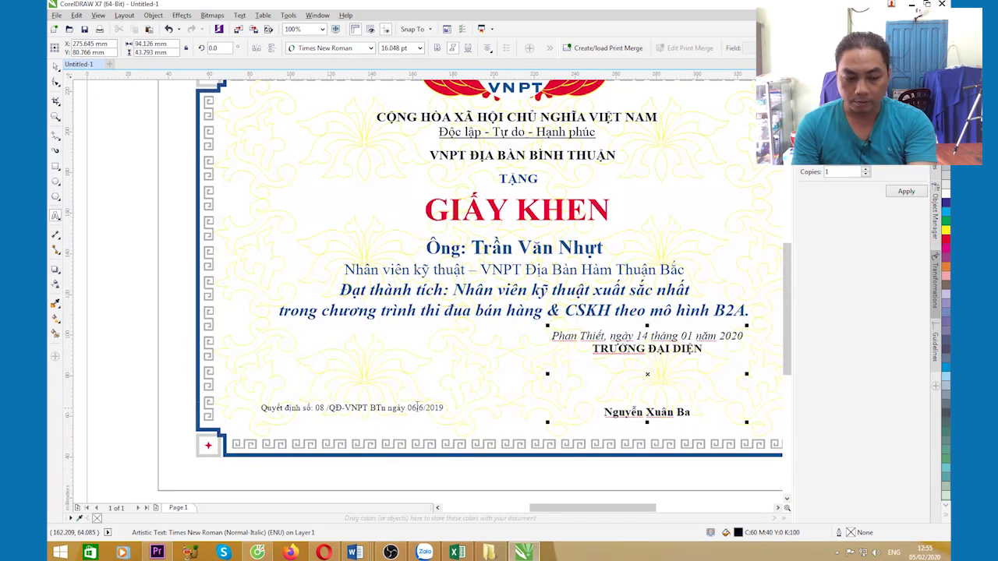
# Set the date in the certificate's "Quyết định số" line to 14/01/2020.
pyautogui.scroll(3, 415, 419)
pyautogui.moveTo(426, 384); pyautogui.dragTo(392, 383)
pyautogui.write('14')
pyautogui.moveTo(454, 384); pyautogui.dragTo(435, 384)
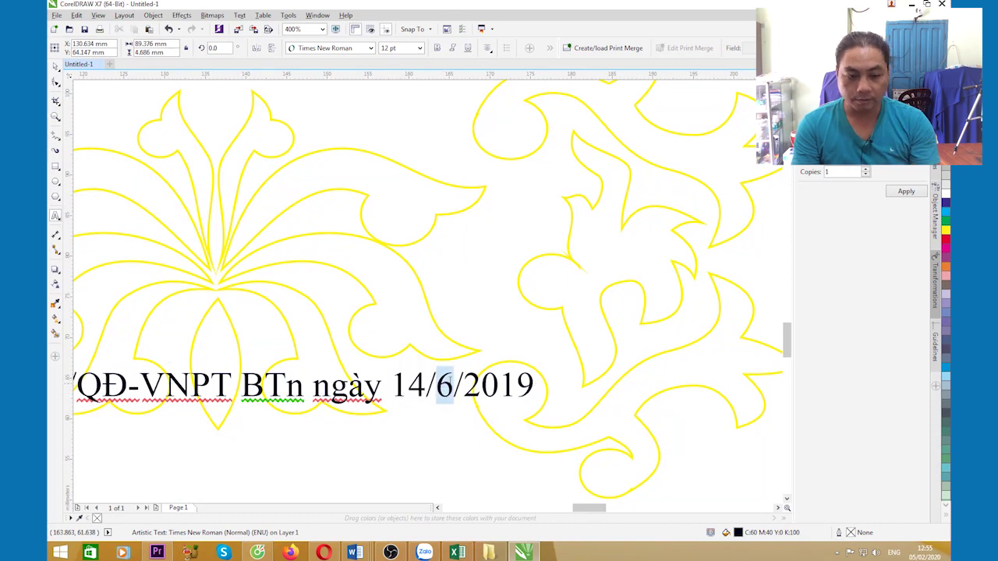
pyautogui.write('01')
pyautogui.moveTo(509, 385); pyautogui.dragTo(546, 385)
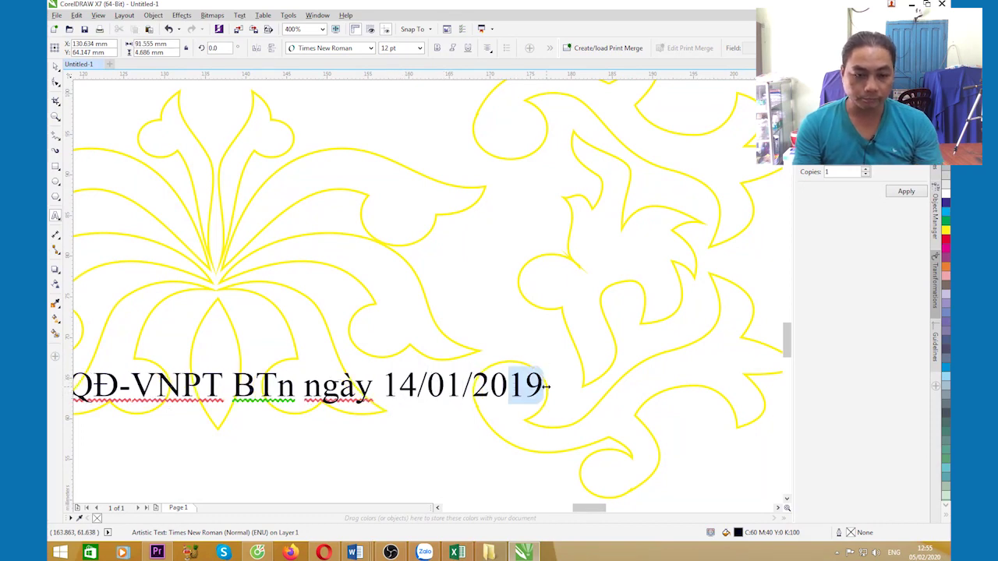
pyautogui.write('20')
pyautogui.scroll(-3, 439, 416)
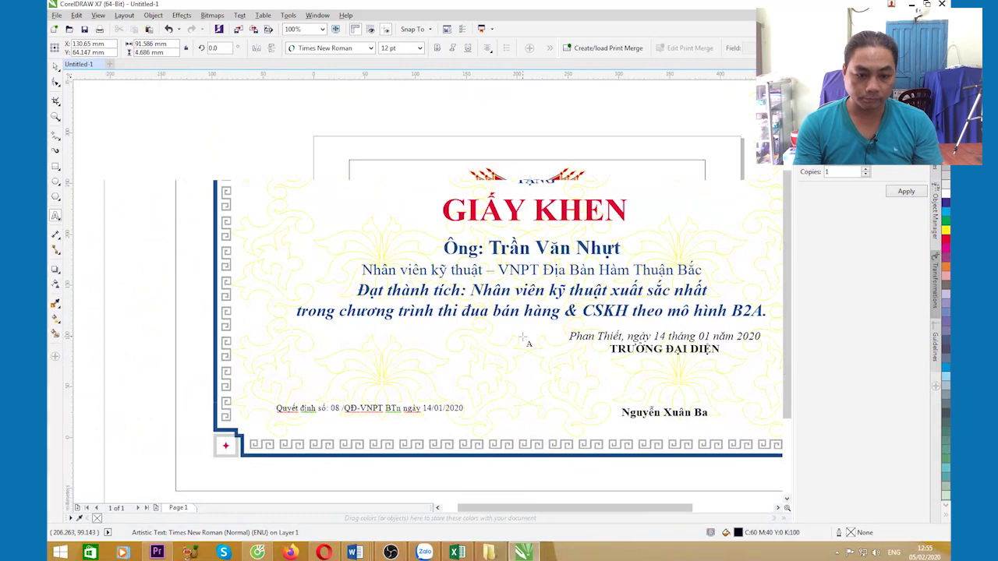
pyautogui.scroll(1, 554, 340)
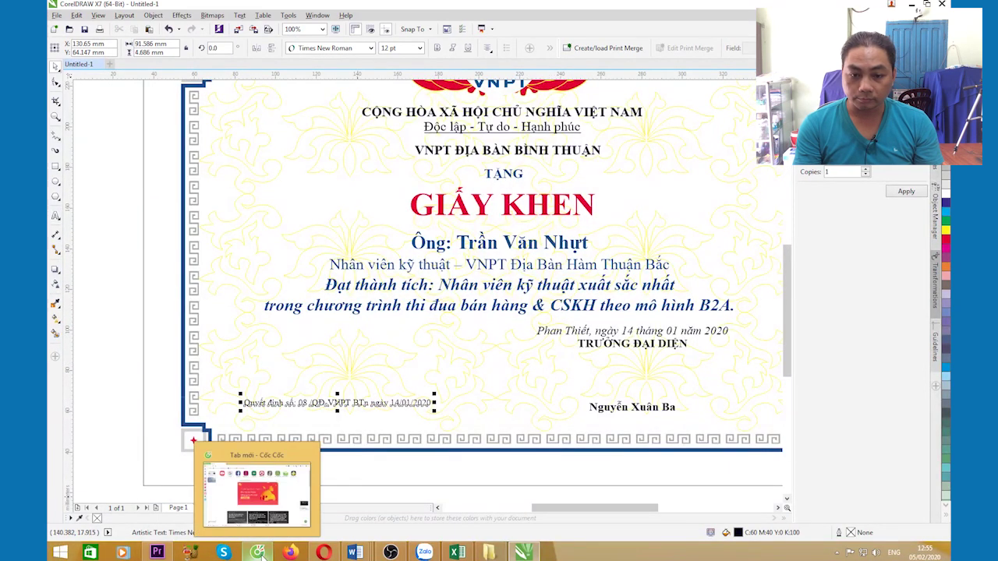
# Read the customer's Zalo conversation for the remaining certificate requirements and the sample files sent.
pyautogui.moveTo(458, 552)
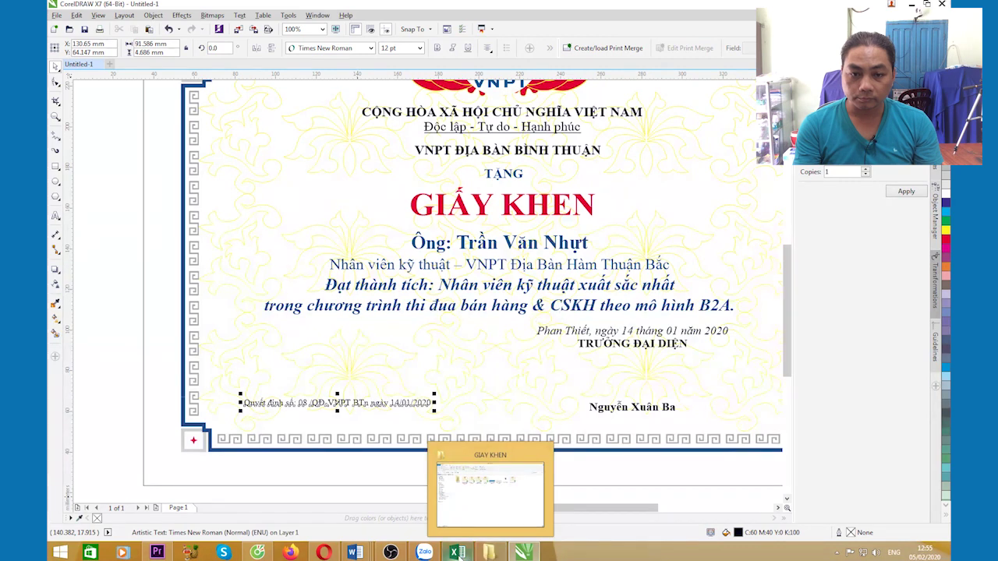
pyautogui.click(424, 552)
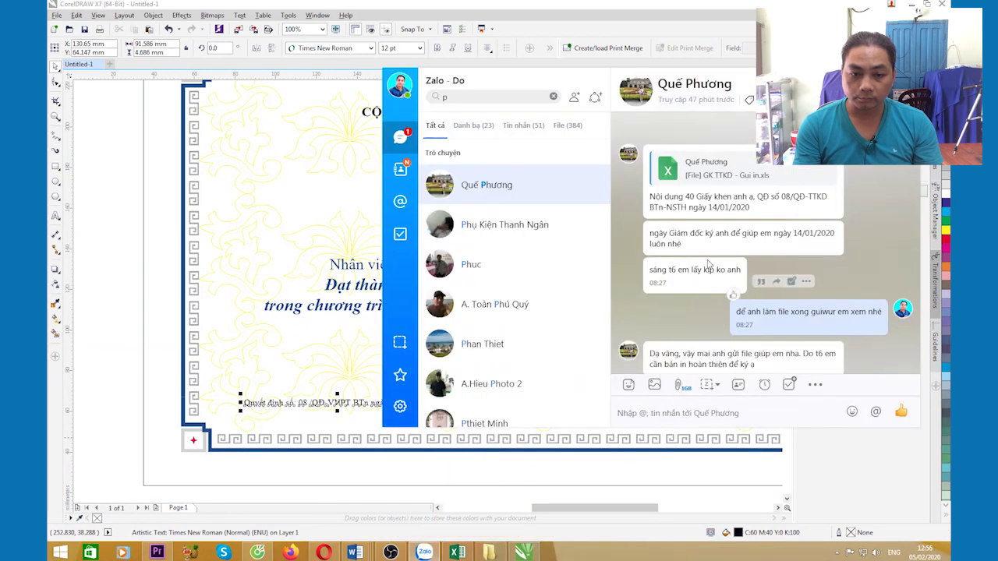
pyautogui.scroll(-3, 708, 262)
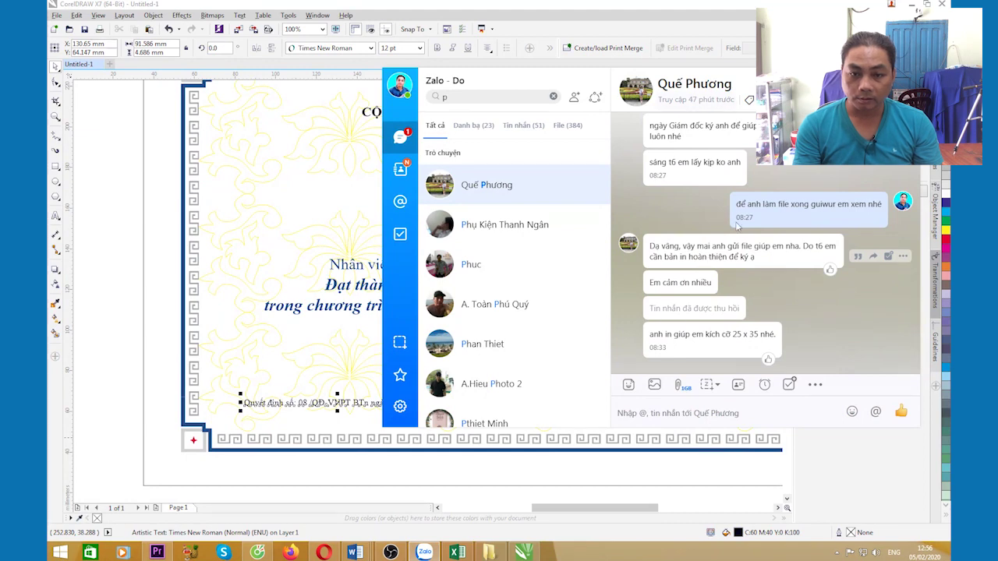
pyautogui.scroll(2, 736, 232)
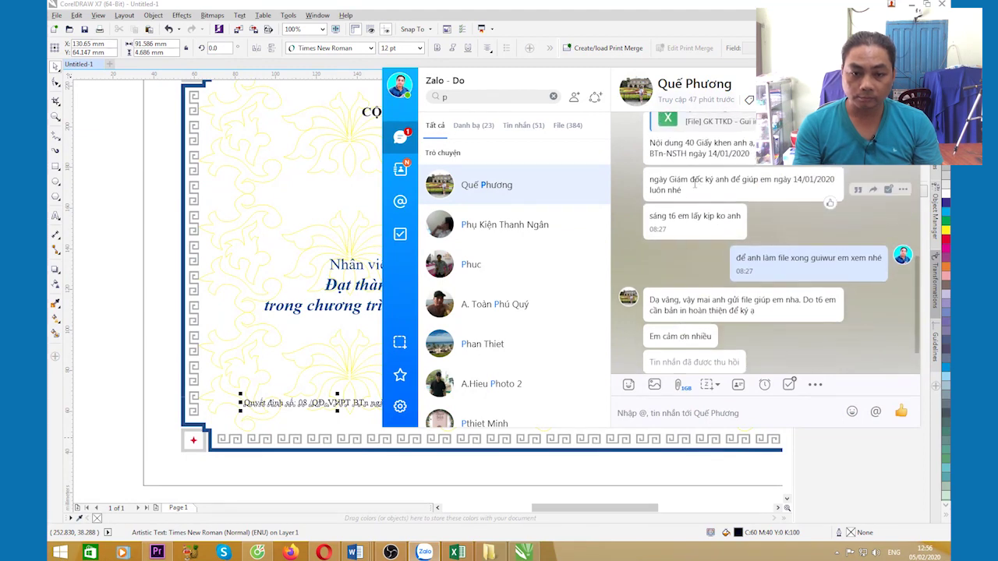
pyautogui.scroll(5, 722, 202)
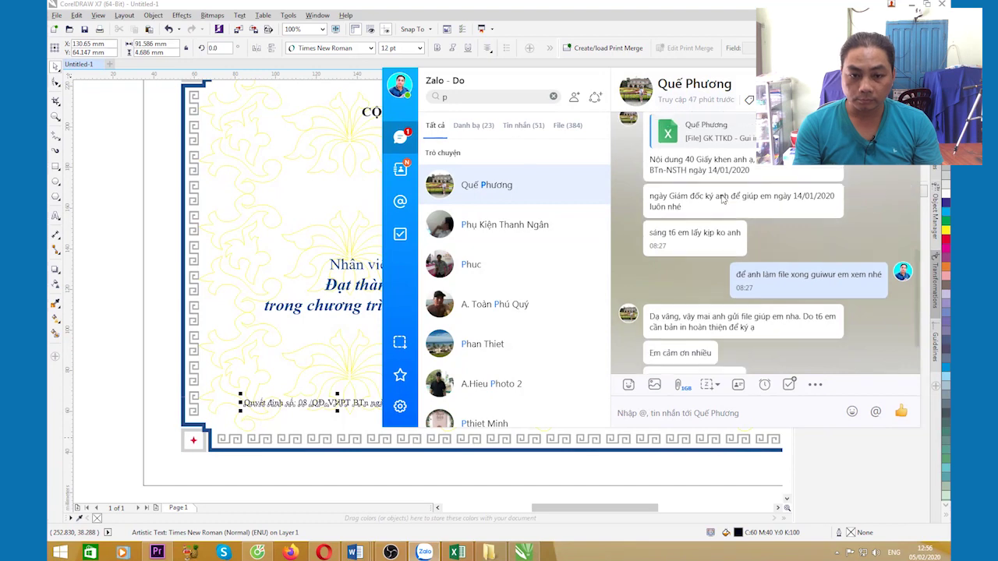
pyautogui.scroll(5, 722, 203)
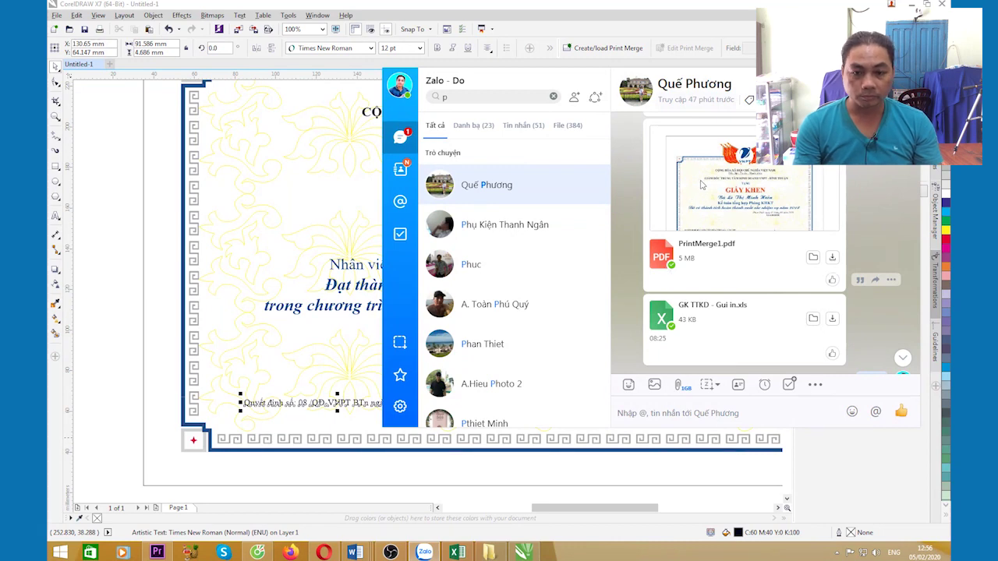
# Open PrintMerge1.pdf from the chat in Foxit Reader and examine the wording and layout of the sample certificate.
pyautogui.click(694, 253)
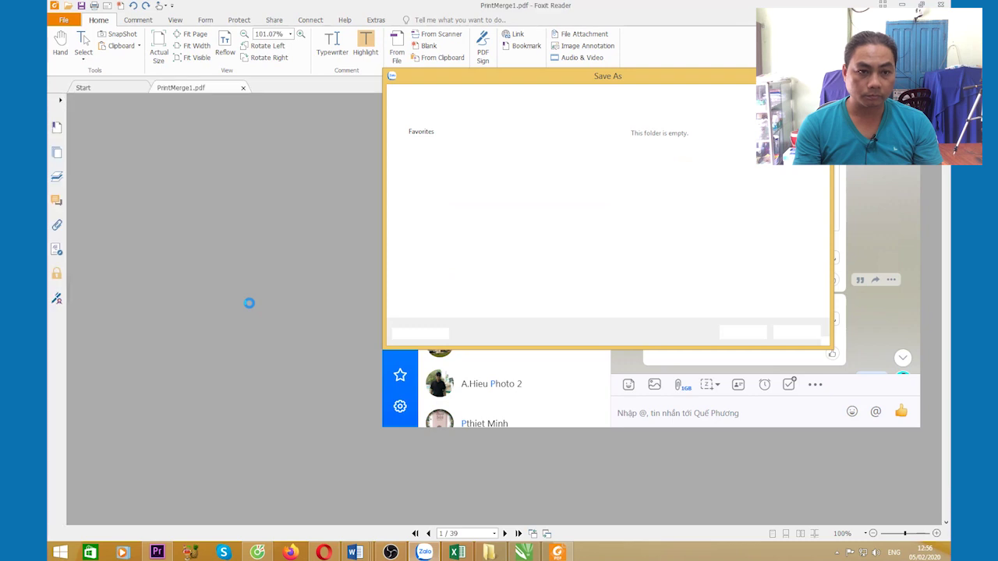
pyautogui.press('Escape')
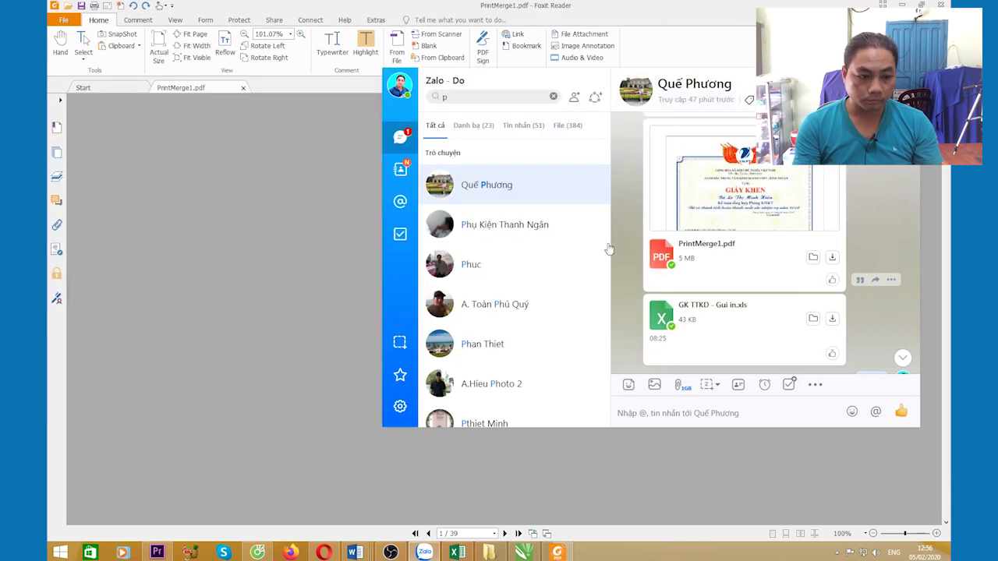
pyautogui.click(241, 267)
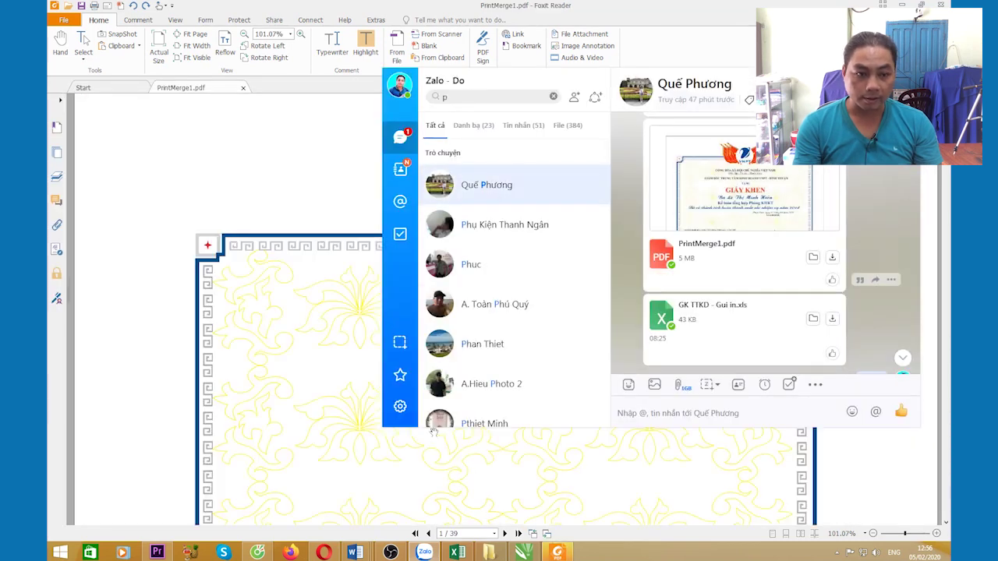
pyautogui.click(153, 403)
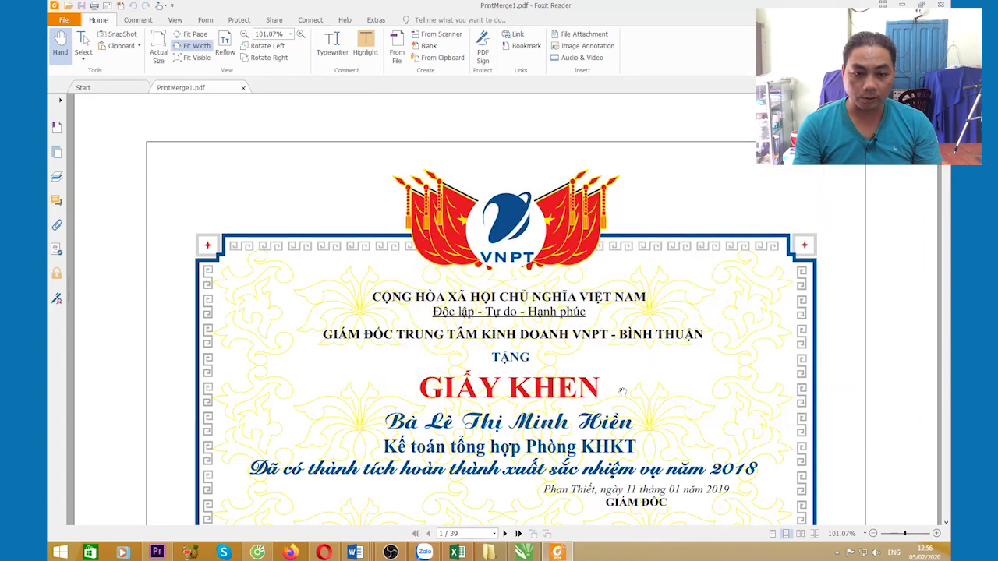
pyautogui.scroll(-5, 592, 395)
pyautogui.scroll(3, 593, 394)
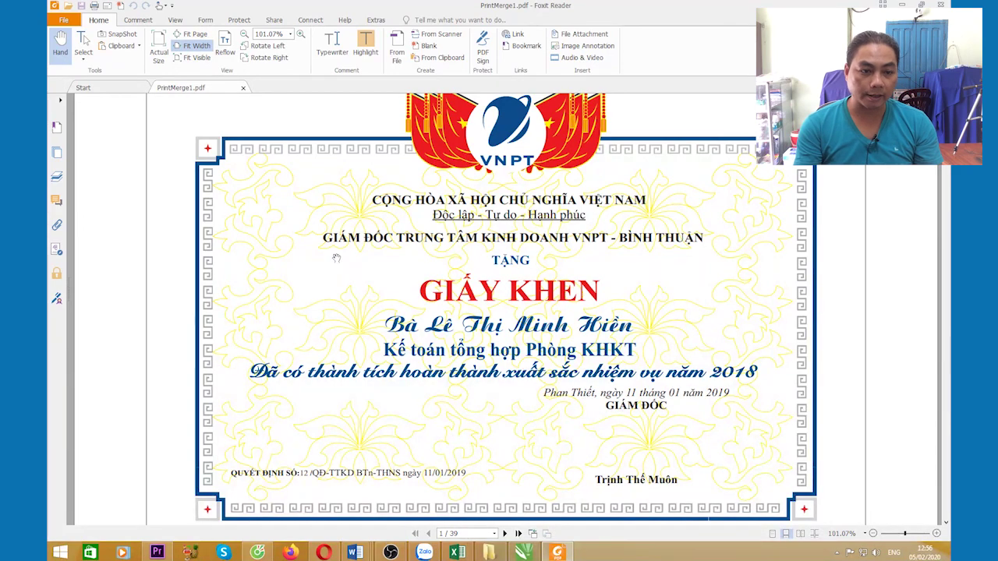
# Open the giay khen vnpt.cdr certificate from the GIAY KHEN folder in CorelDRAW and examine its wording and layout.
pyautogui.click(524, 552)
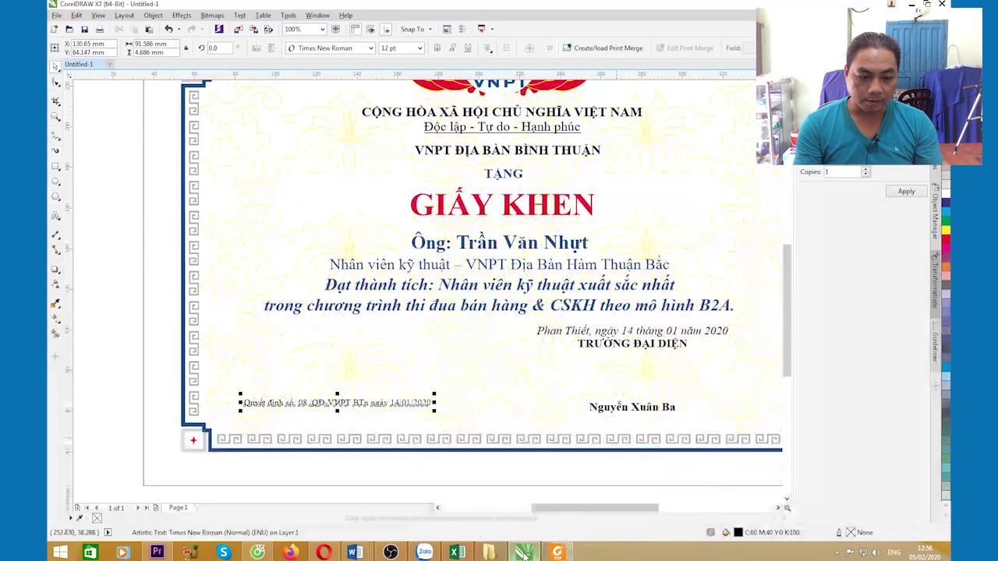
pyautogui.scroll(-2, 350, 359)
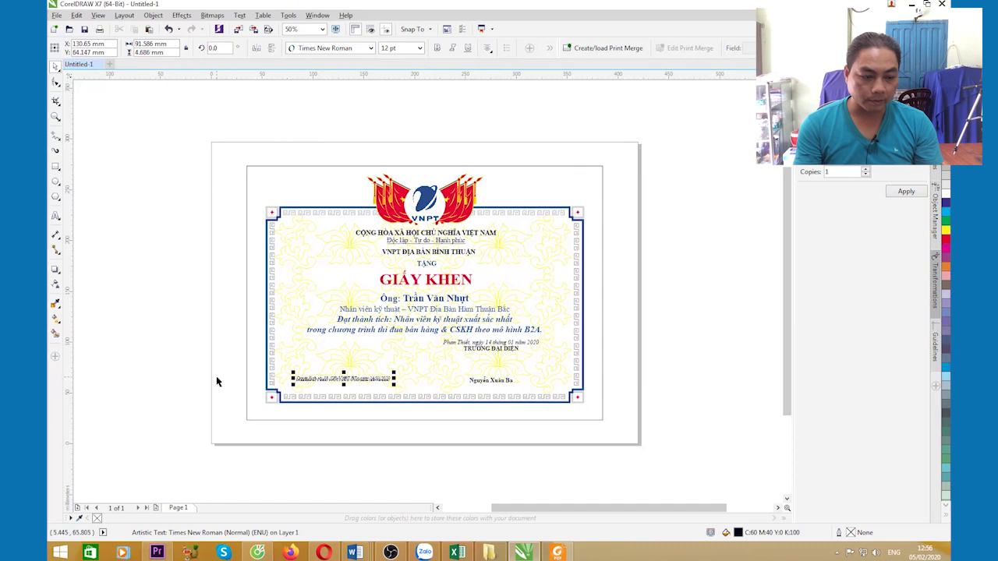
pyautogui.moveTo(458, 554)
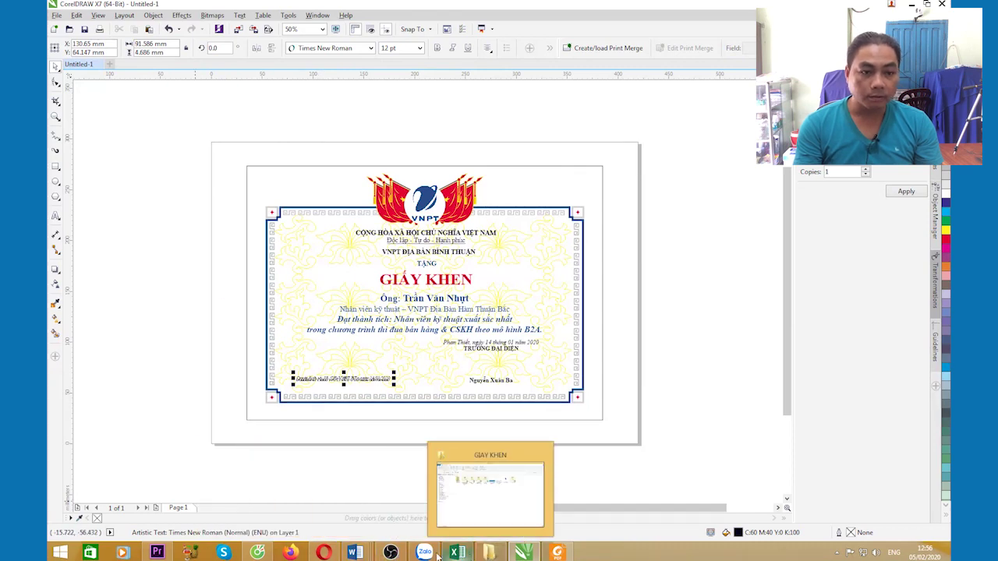
pyautogui.click(489, 552)
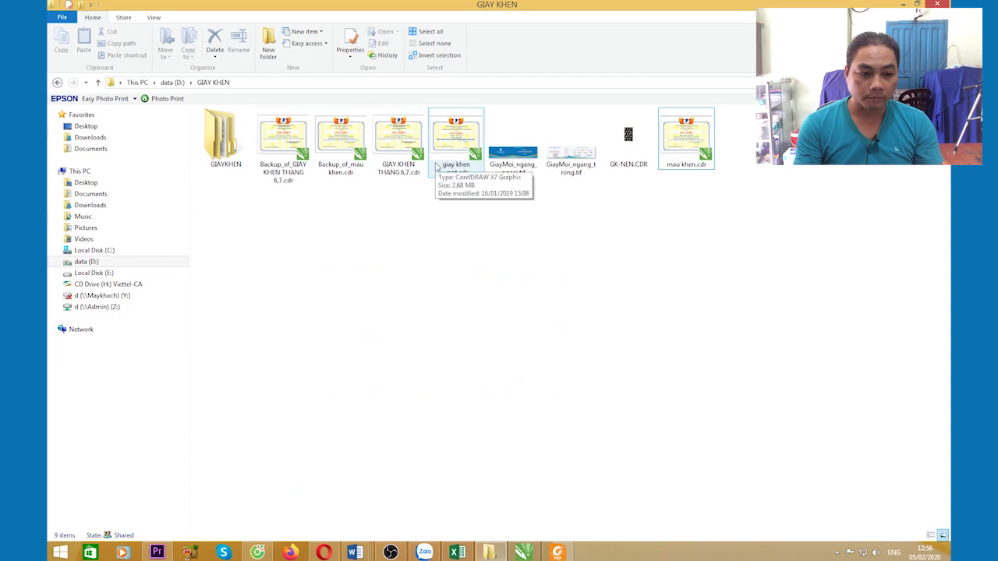
pyautogui.doubleClick(450, 148)
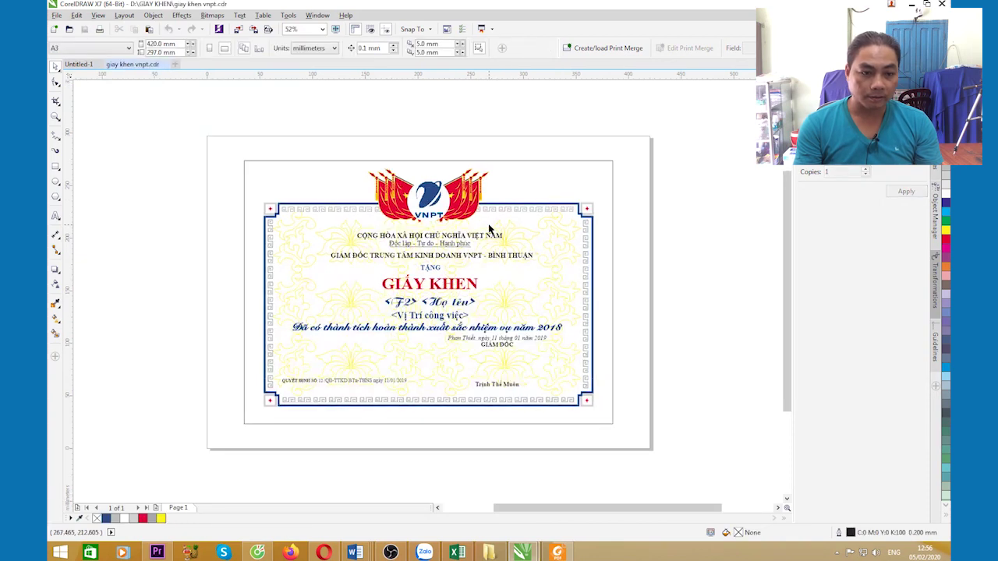
pyautogui.scroll(2, 400, 363)
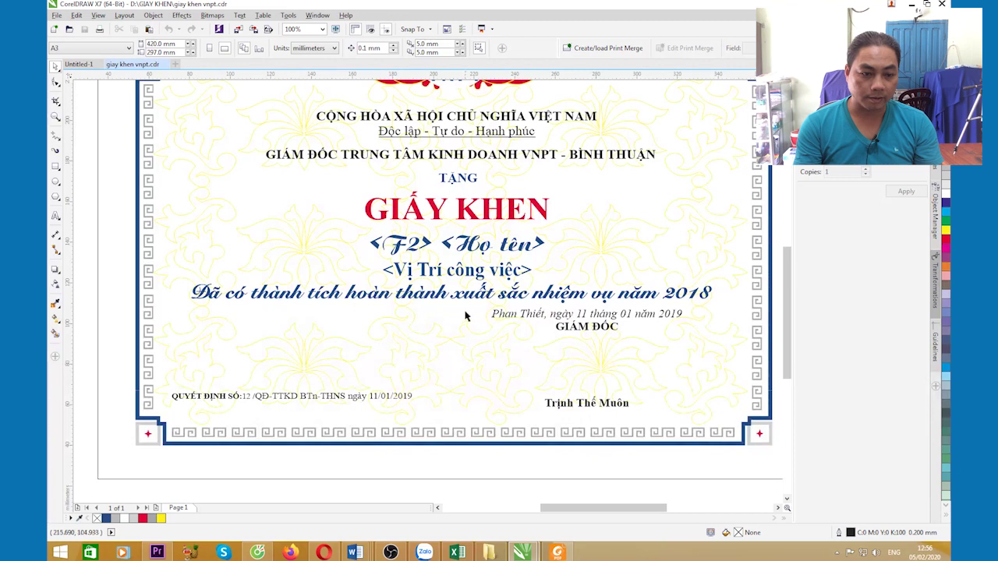
pyautogui.scroll(-1, 469, 294)
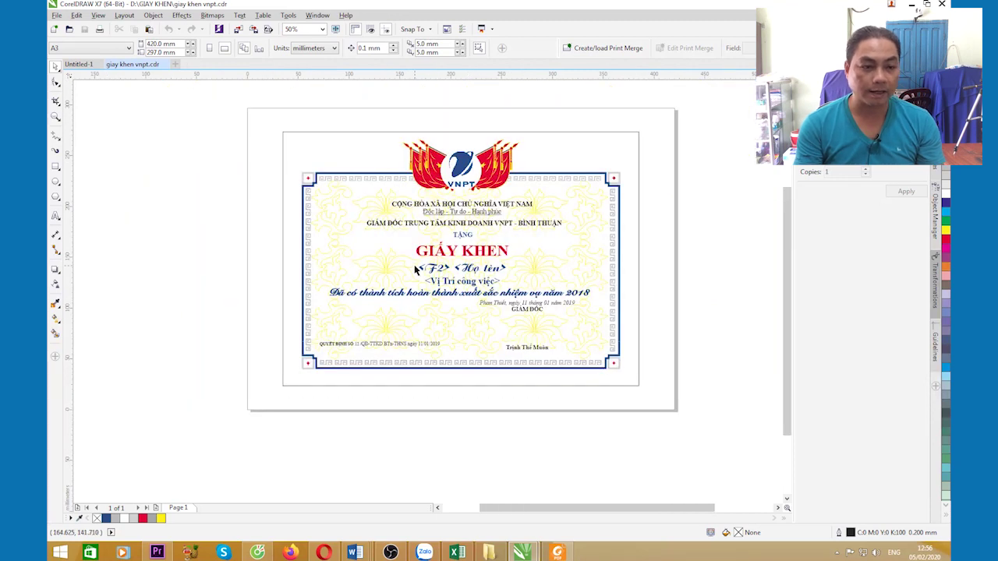
pyautogui.scroll(1, 414, 263)
pyautogui.scroll(-1, 414, 264)
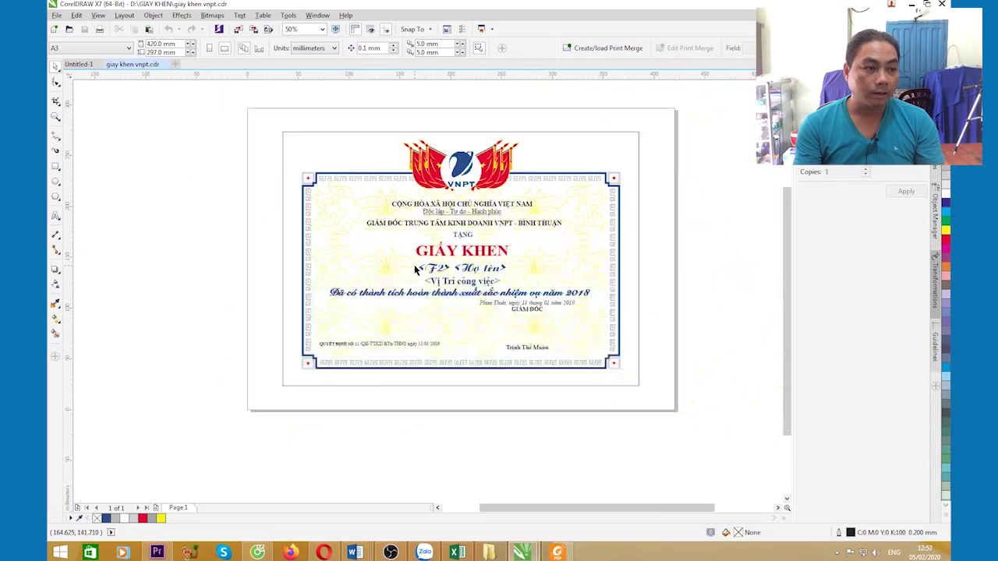
# Copy the entire VNPT certificate and close the old Untitled-1 document.
pyautogui.moveTo(694, 446); pyautogui.dragTo(689, 428)
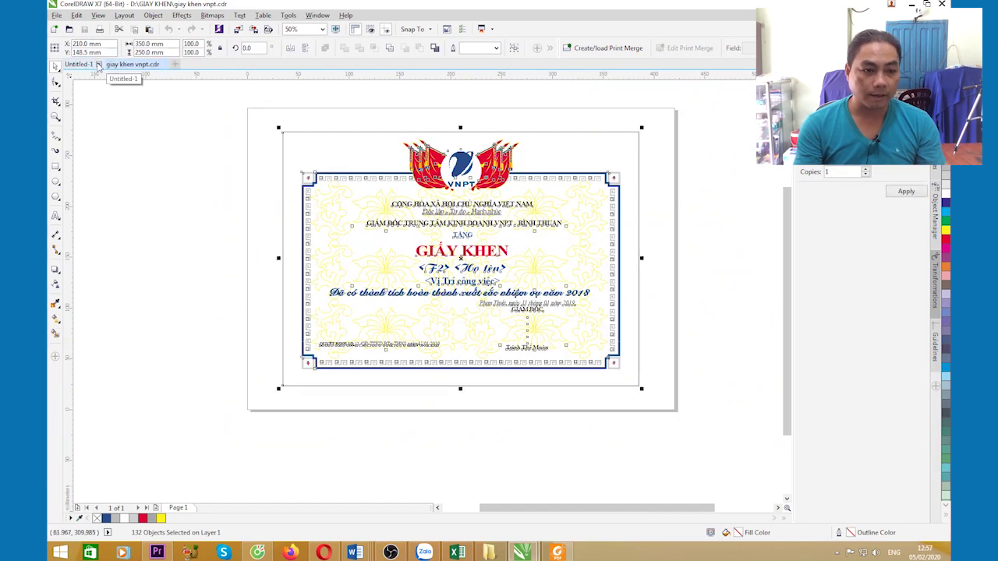
pyautogui.click(98, 64)
pyautogui.click(498, 292)
# Create a new A3 landscape document, 420 × 297 mm, and paste the copied certificate onto its page.
pyautogui.click(176, 64)
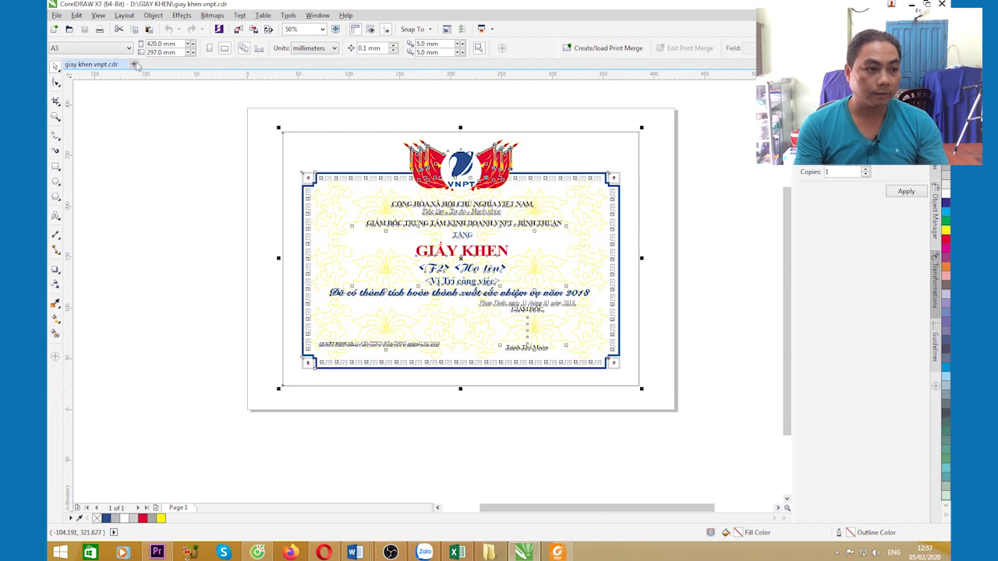
pyautogui.click(225, 48)
pyautogui.click(82, 49)
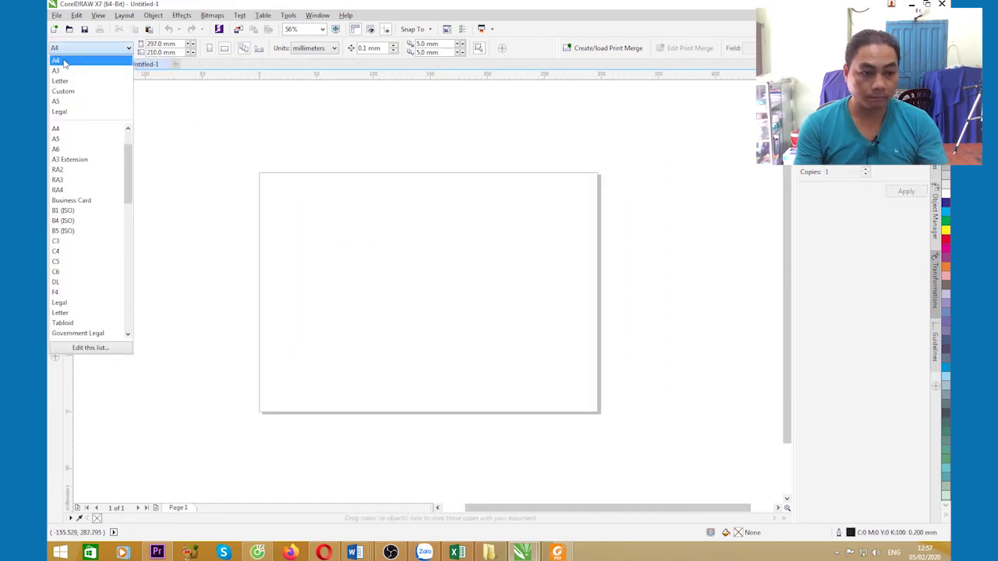
pyautogui.click(61, 70)
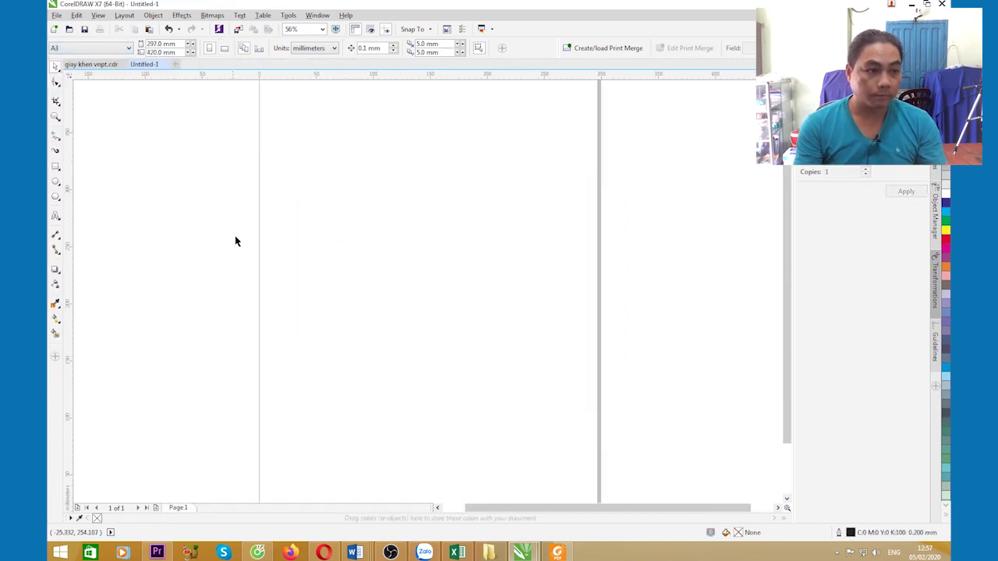
pyautogui.click(224, 48)
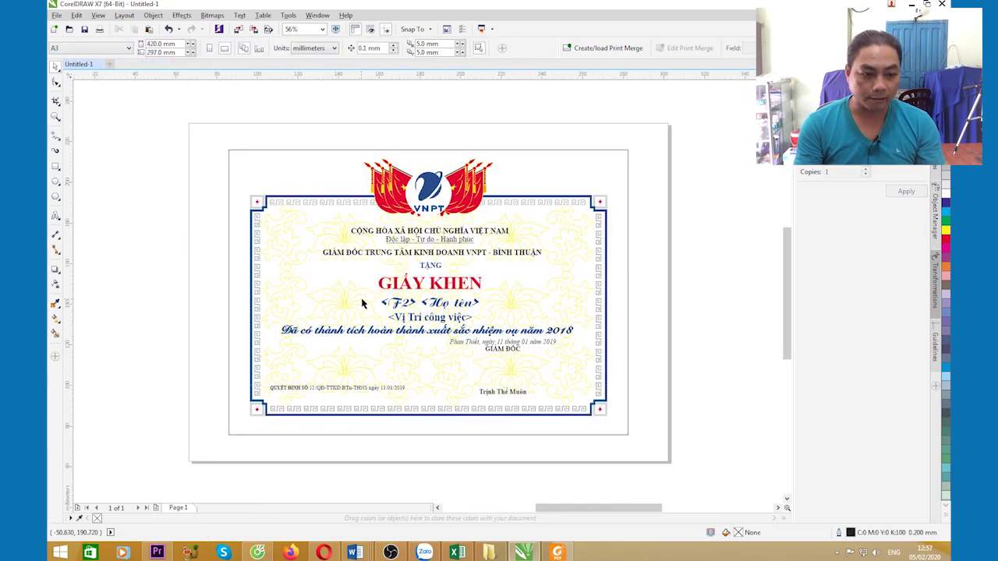
pyautogui.scroll(3, 363, 300)
pyautogui.scroll(-3, 446, 244)
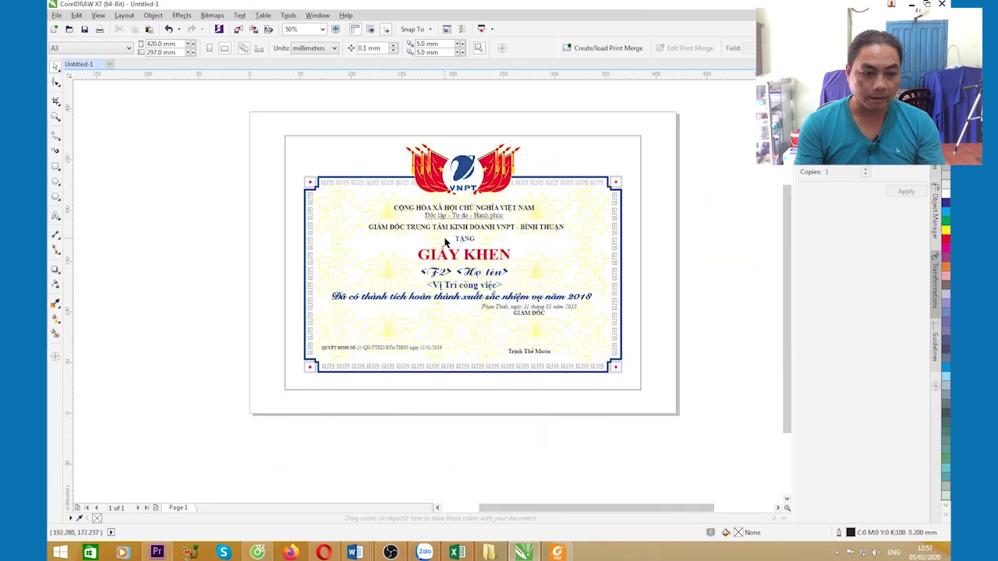
# Set the decision number in the "QUYẾT ĐỊNH SỐ" line to 08, spaced after the colon and directly followed by "/QĐ".
pyautogui.scroll(3, 369, 358)
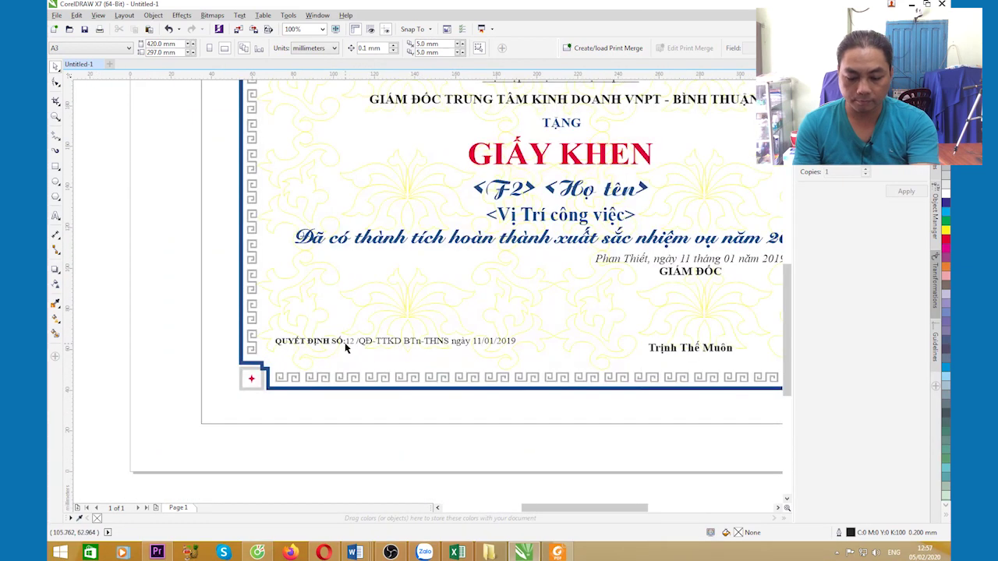
pyautogui.scroll(1, 349, 346)
pyautogui.doubleClick(353, 338)
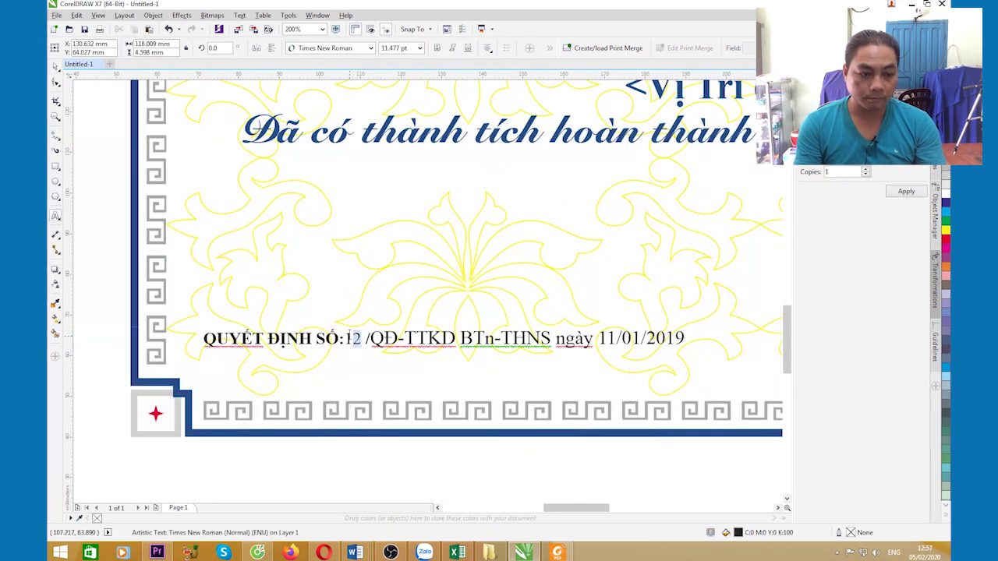
pyautogui.write('08')
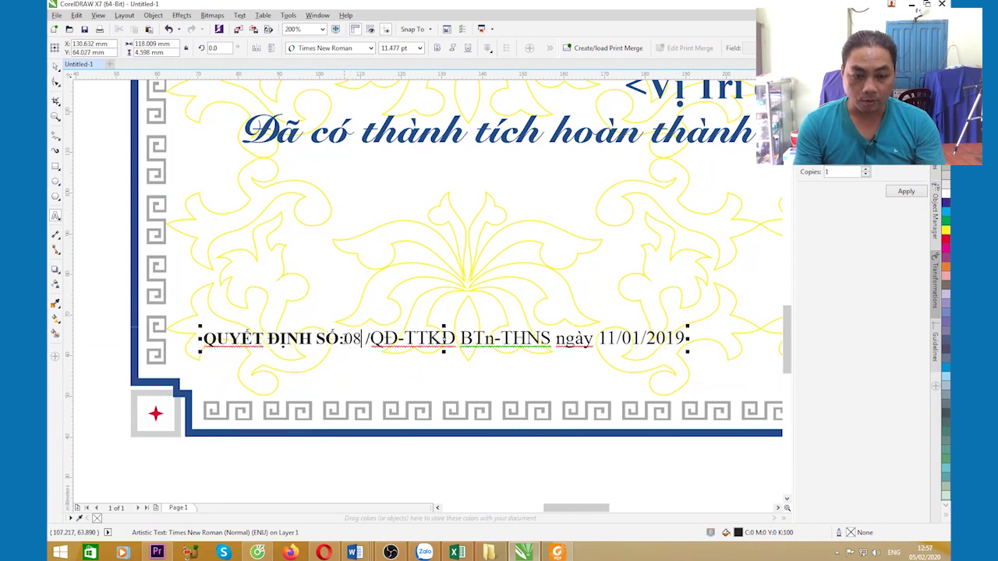
pyautogui.press('space')
pyautogui.click(364, 340)
pyautogui.press('Delete')
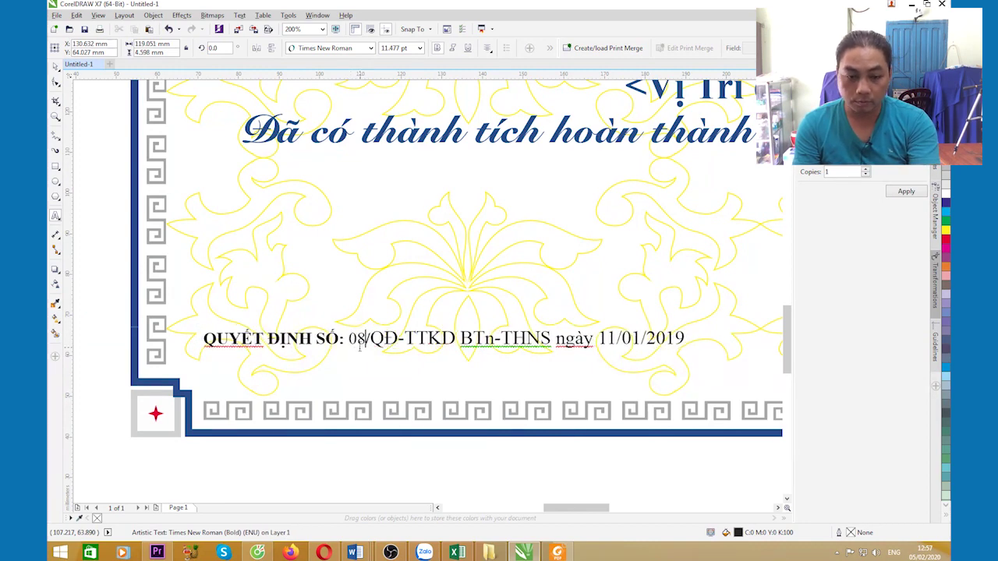
# Set the date at the end of the "QUYẾT ĐỊNH SỐ" line to 14/01/2020.
pyautogui.moveTo(608, 337); pyautogui.dragTo(616, 338)
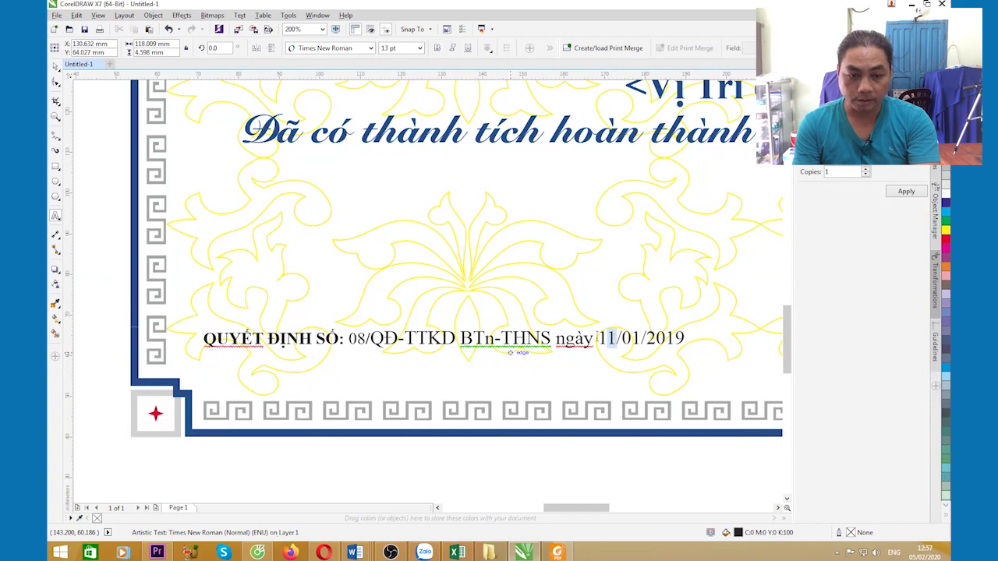
pyautogui.write('4')
pyautogui.press('End')
pyautogui.hotkey('shift', 'Left')
pyautogui.hotkey('shift', 'Left')
pyautogui.write('20')
# Set the signing date to 14 tháng 01 năm 2020 and the year in the blue achievement line to 2019.
pyautogui.hotkey('shift', 'F4')
pyautogui.scroll(2, 486, 320)
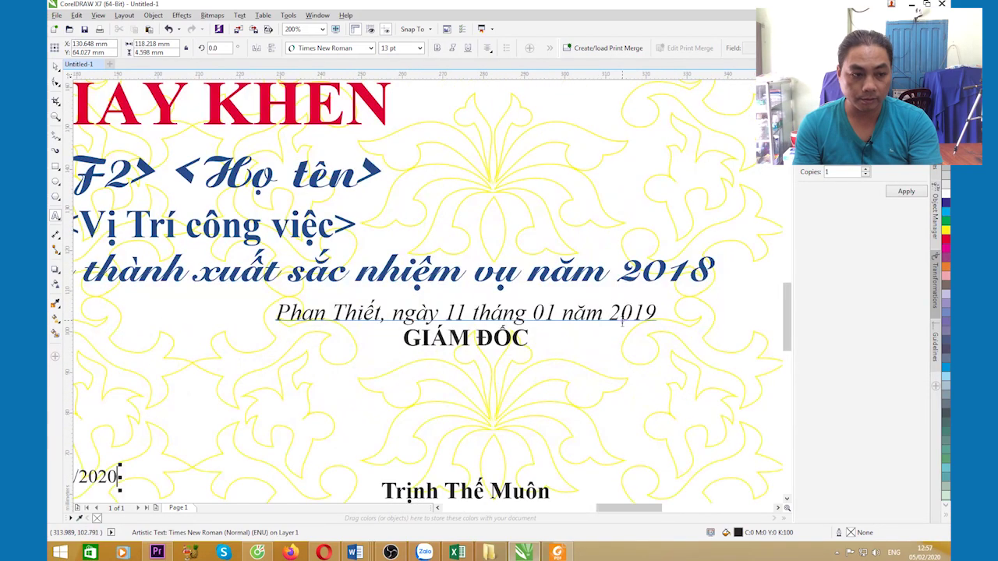
pyautogui.moveTo(634, 314); pyautogui.dragTo(657, 312)
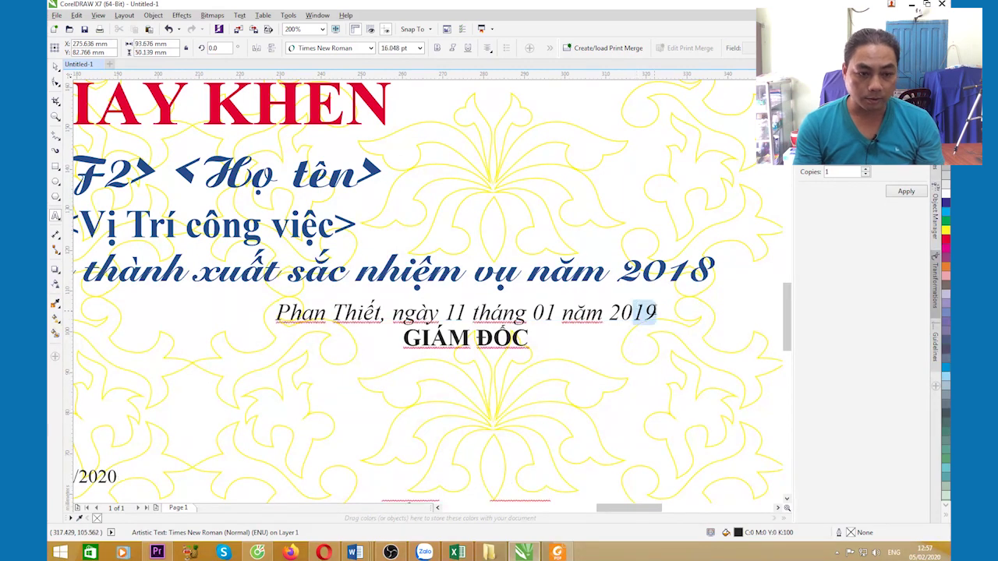
pyautogui.write('20')
pyautogui.press('F3')
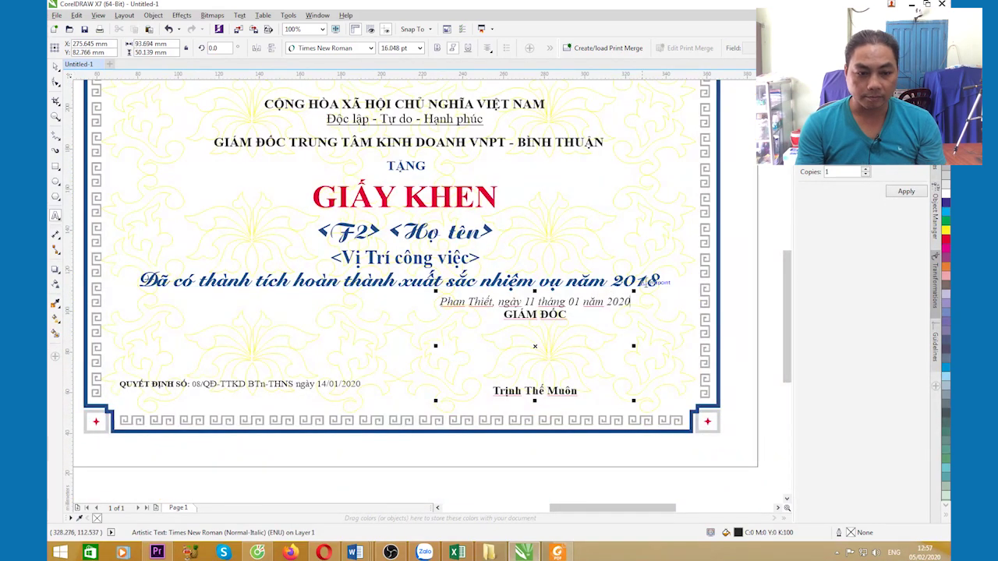
pyautogui.moveTo(660, 281); pyautogui.dragTo(650, 281)
pyautogui.write('9')
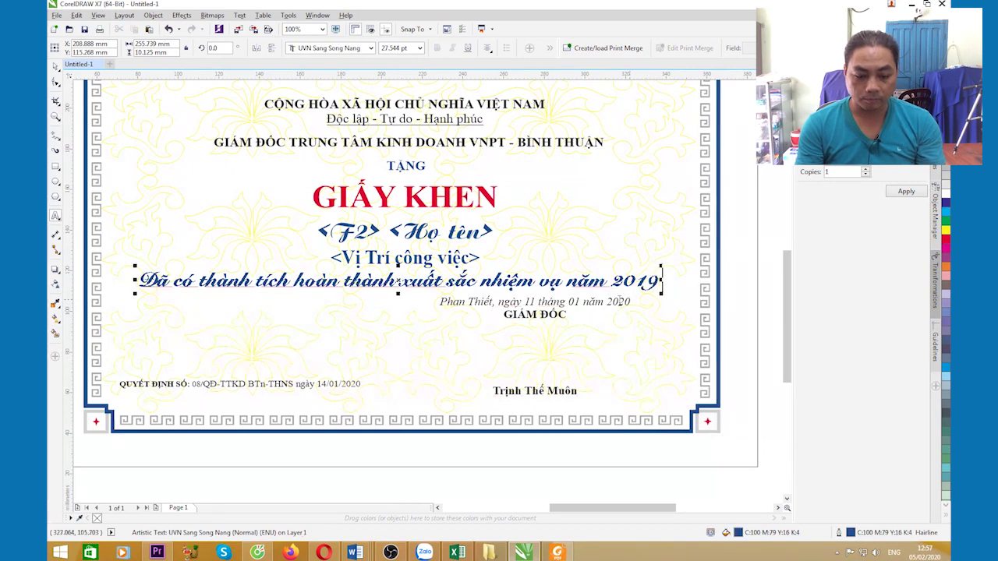
pyautogui.hotkey('ctrl', 'space')
pyautogui.click(527, 301)
pyautogui.write('4')
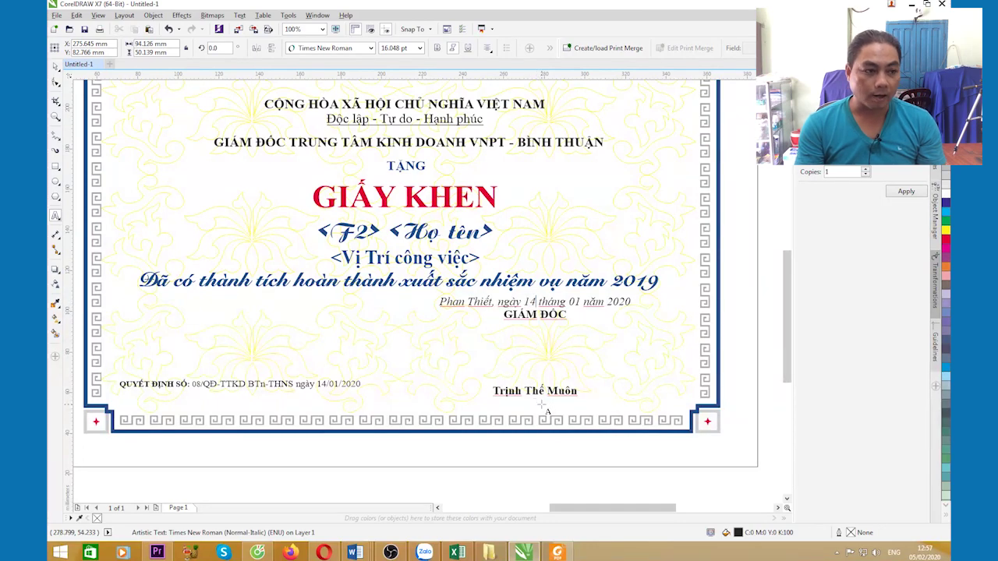
# Review the whole edited certificate page, including its number, dates and merge fields.
pyautogui.scroll(-3, 546, 403)
pyautogui.scroll(3, 450, 255)
pyautogui.scroll(-1, 450, 255)
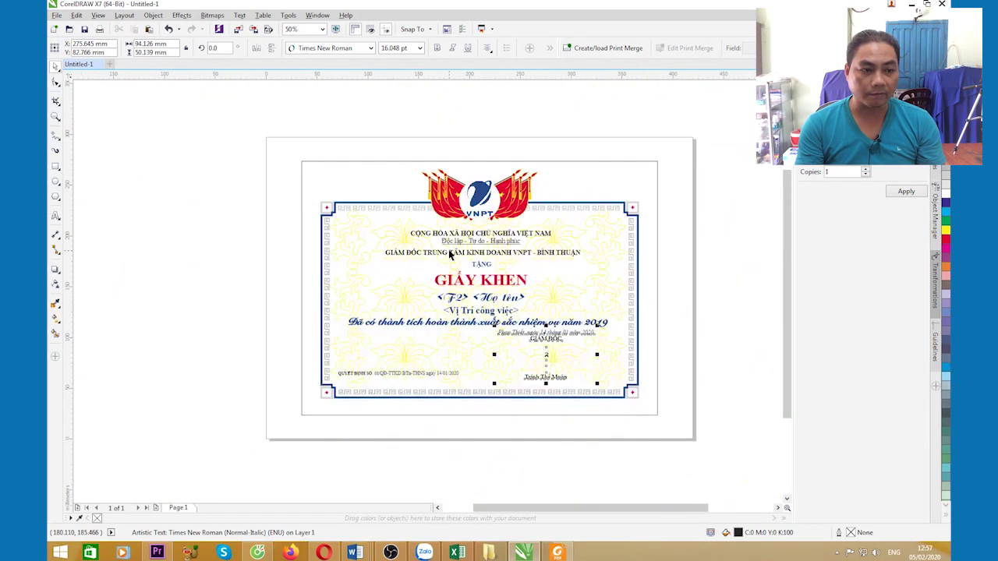
pyautogui.click(212, 263)
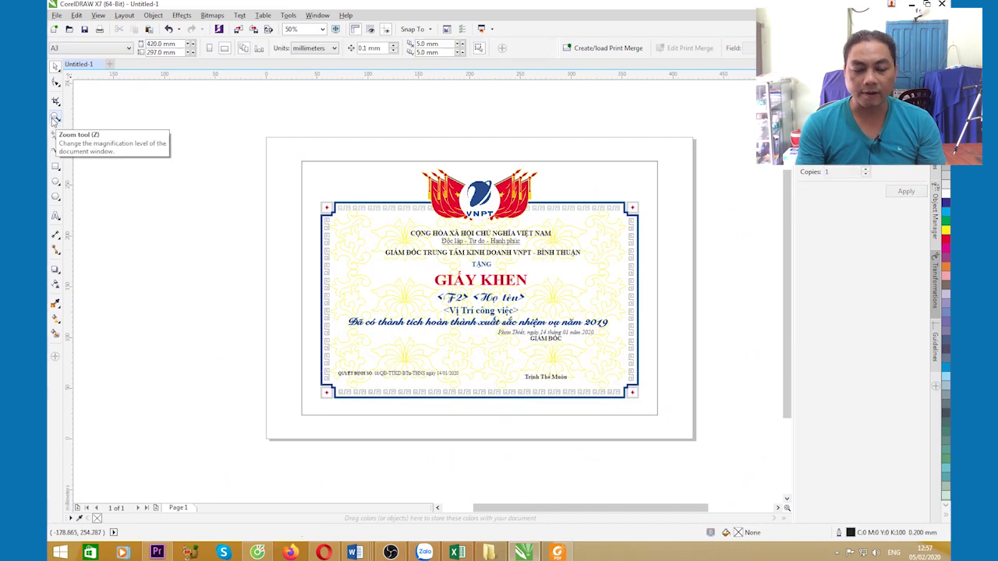
pyautogui.click(55, 117)
pyautogui.moveTo(258, 133); pyautogui.dragTo(705, 446)
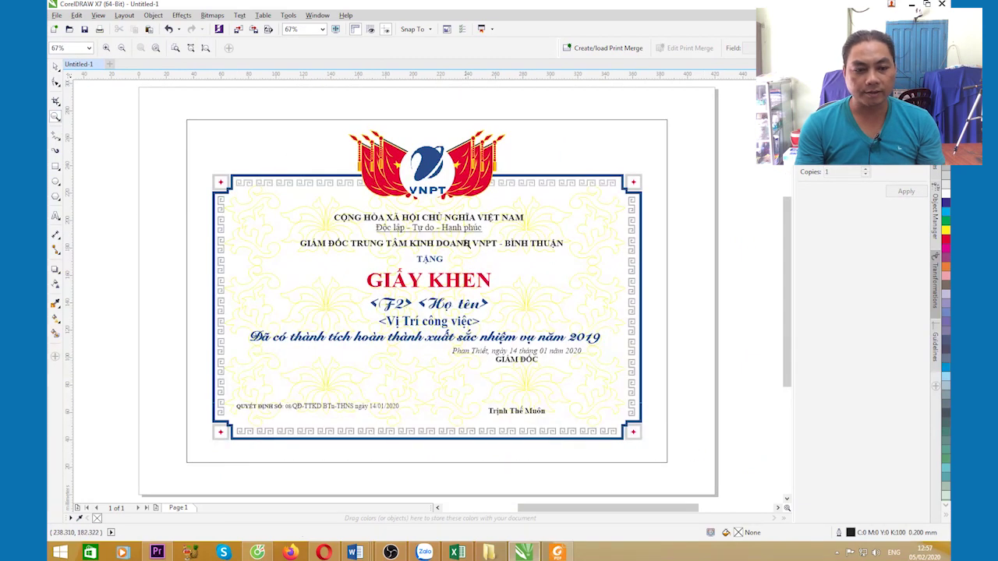
pyautogui.click(55, 66)
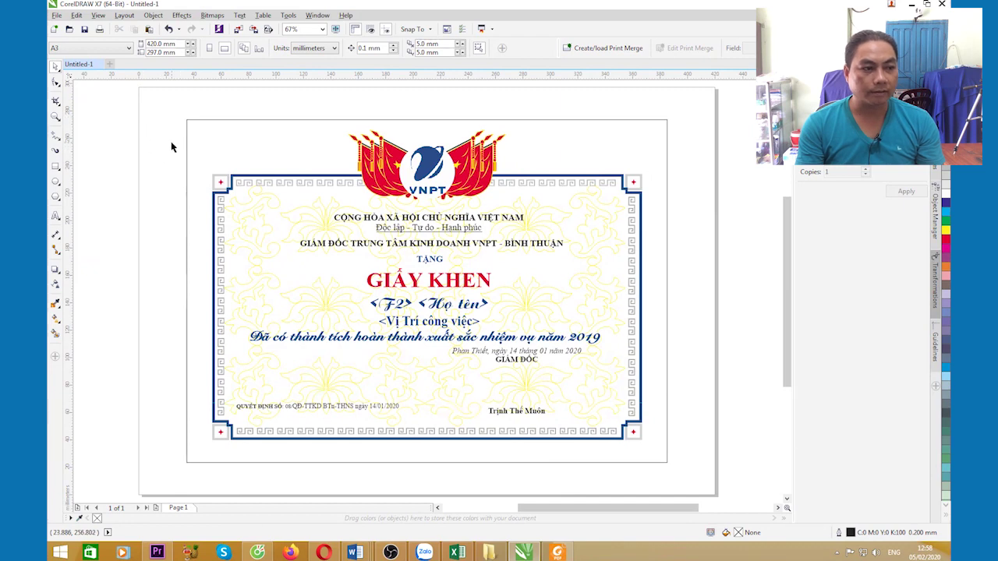
# Start creating a print merge that imports its text from an ODBC data source, up to choosing the data source.
pyautogui.click(57, 16)
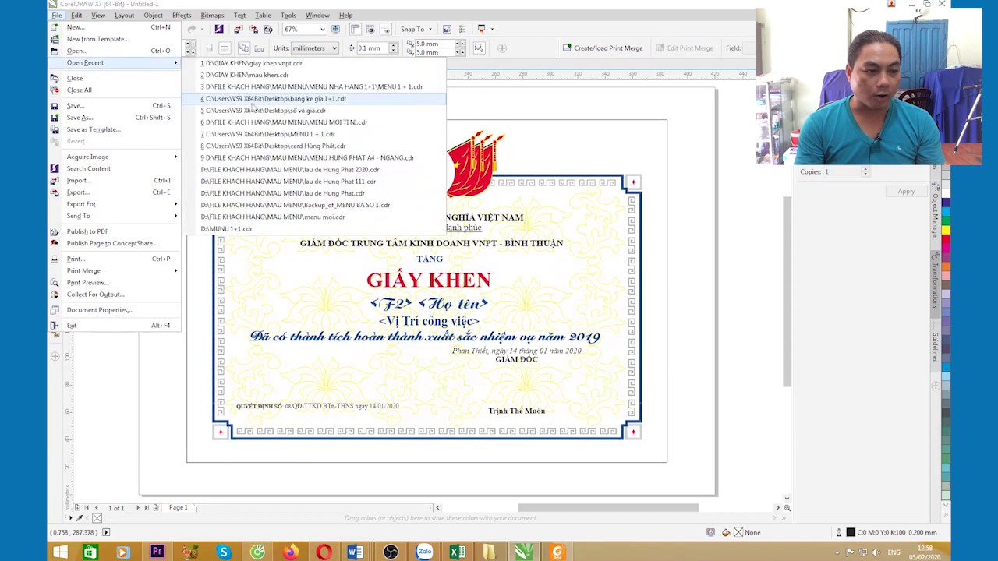
pyautogui.press('Escape')
pyautogui.click(57, 16)
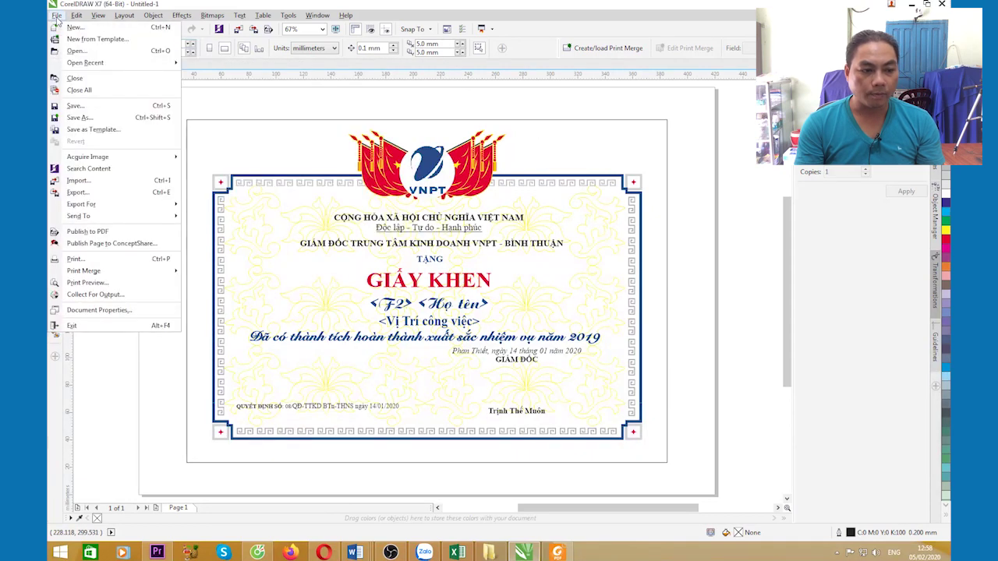
pyautogui.moveTo(84, 272)
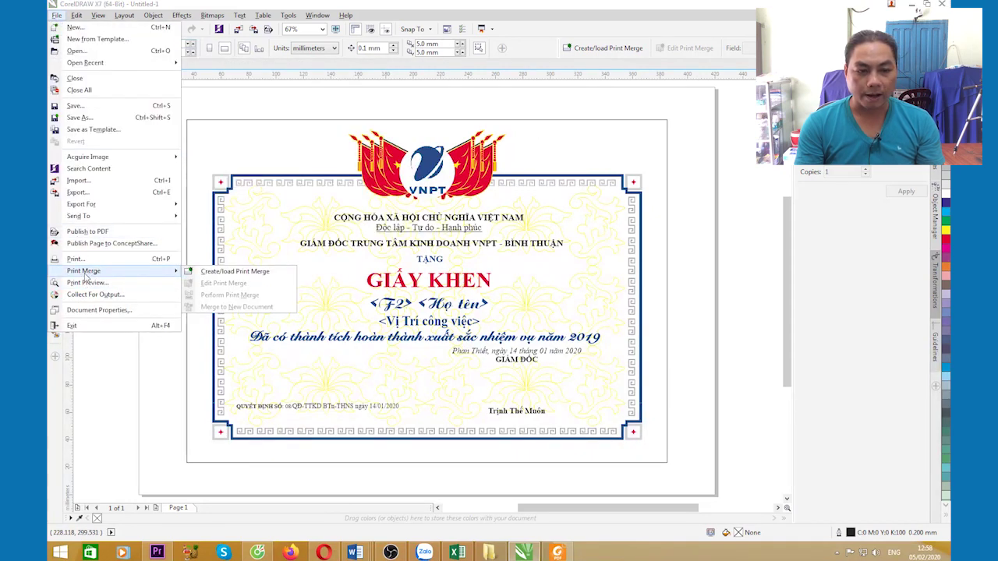
pyautogui.click(238, 274)
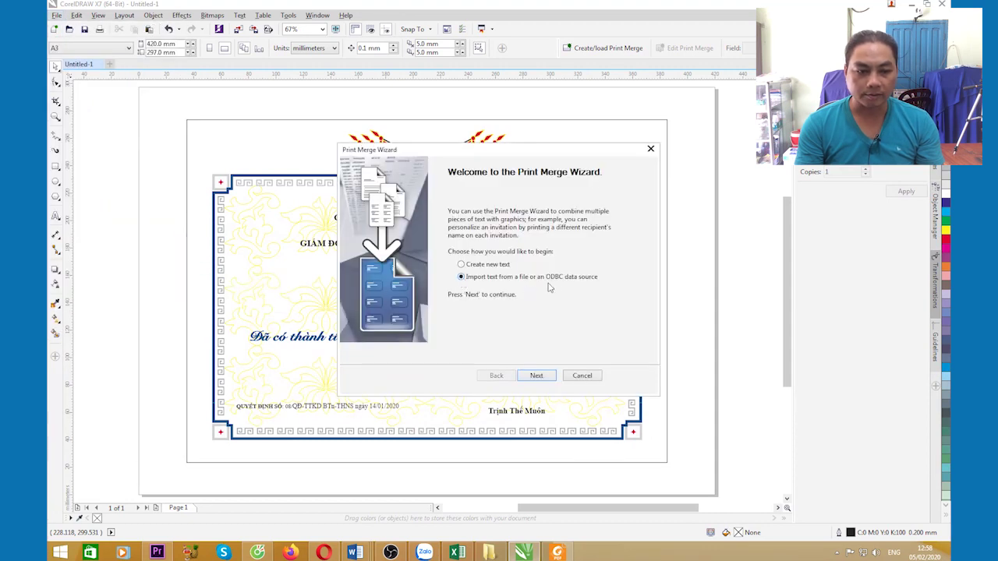
pyautogui.click(537, 377)
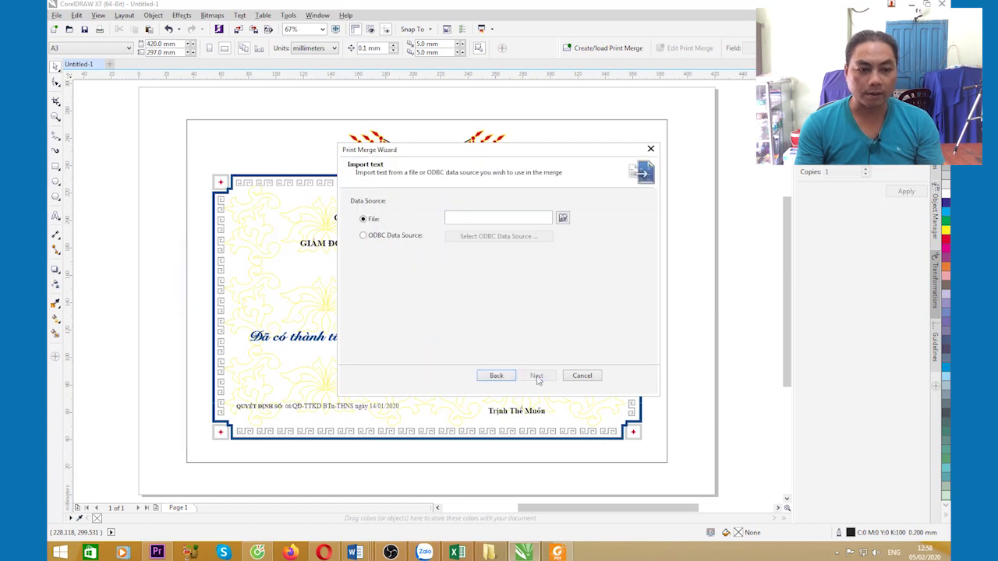
pyautogui.click(363, 237)
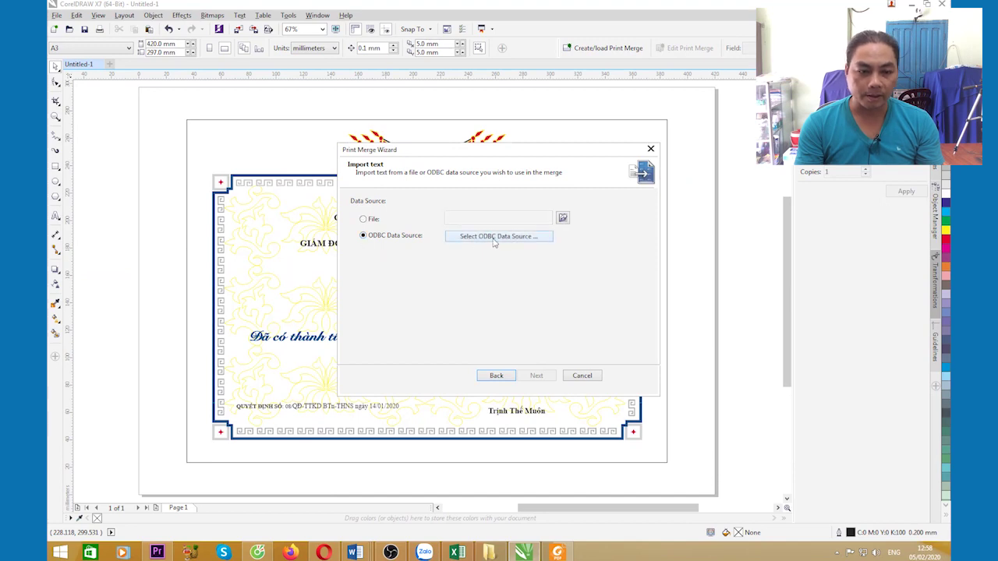
pyautogui.click(492, 237)
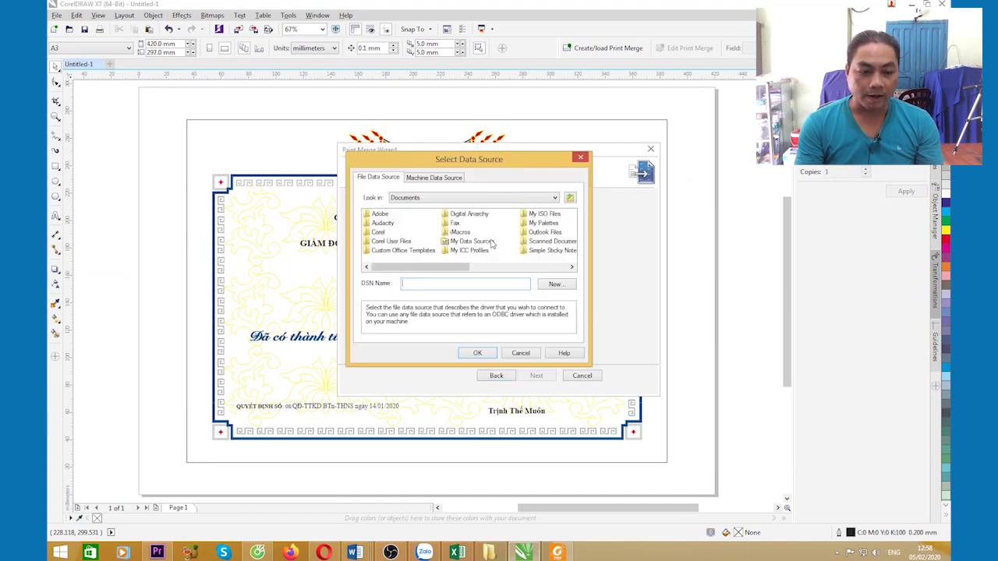
pyautogui.click(555, 285)
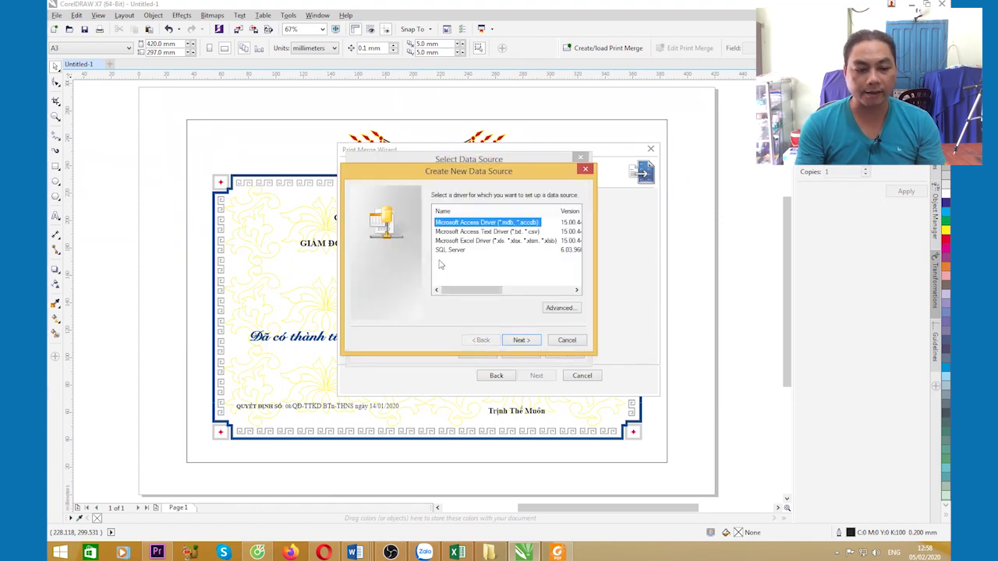
pyautogui.moveTo(461, 553)
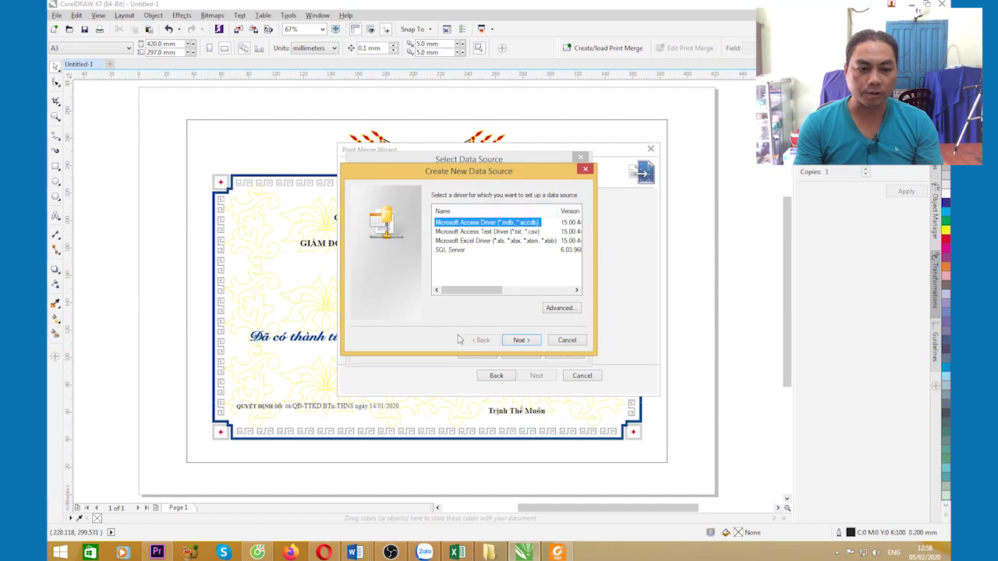
pyautogui.click(471, 242)
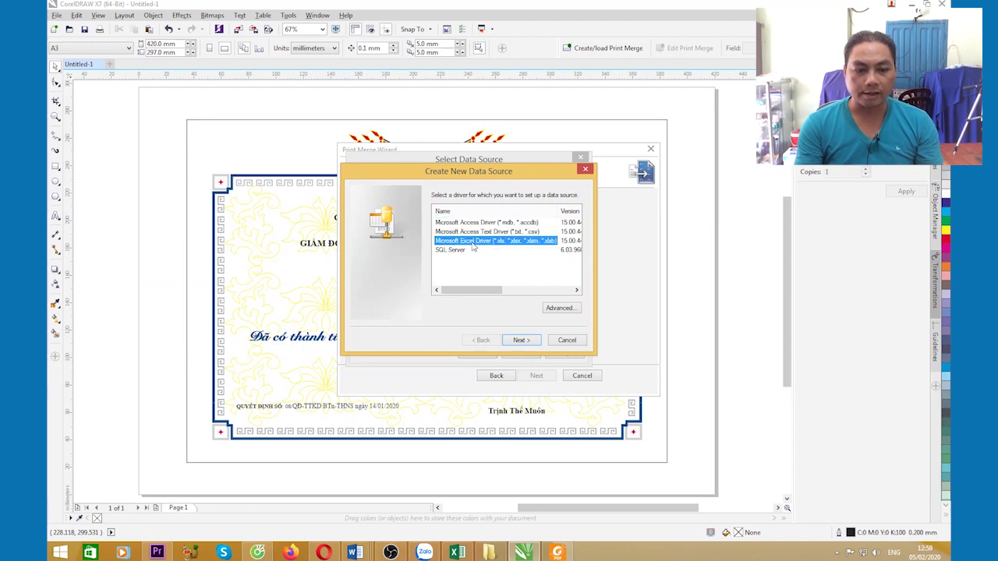
pyautogui.click(521, 341)
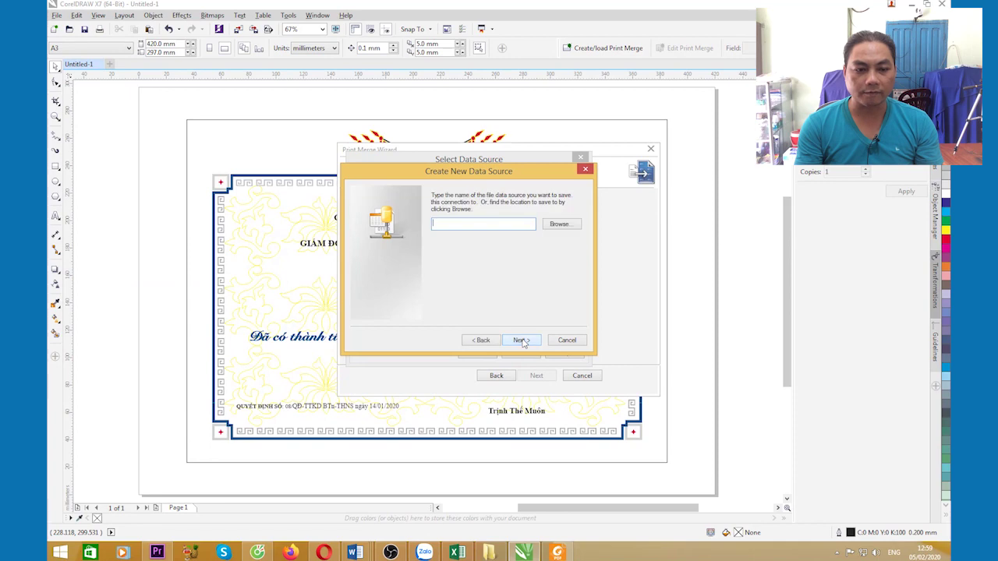
pyautogui.click(560, 225)
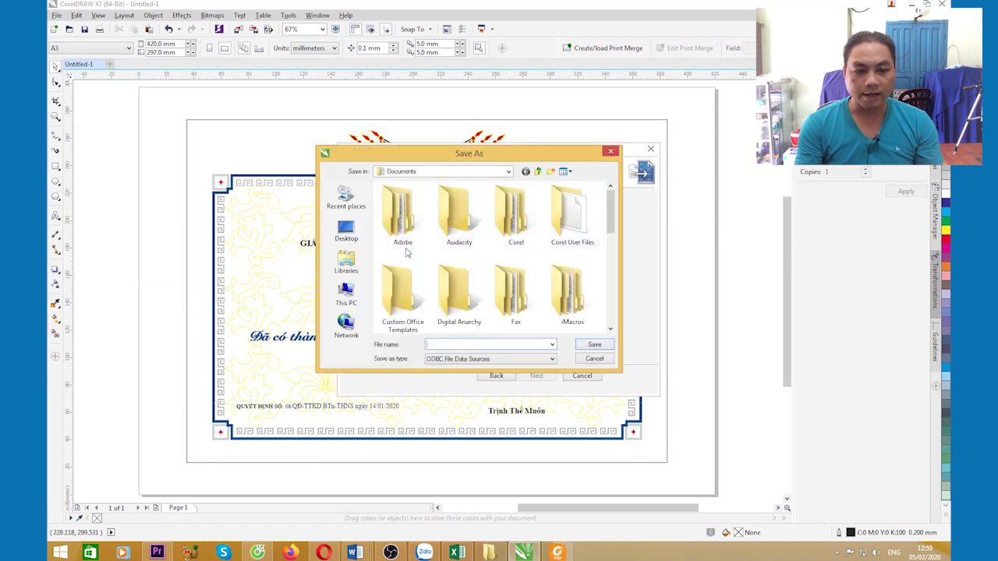
pyautogui.click(347, 230)
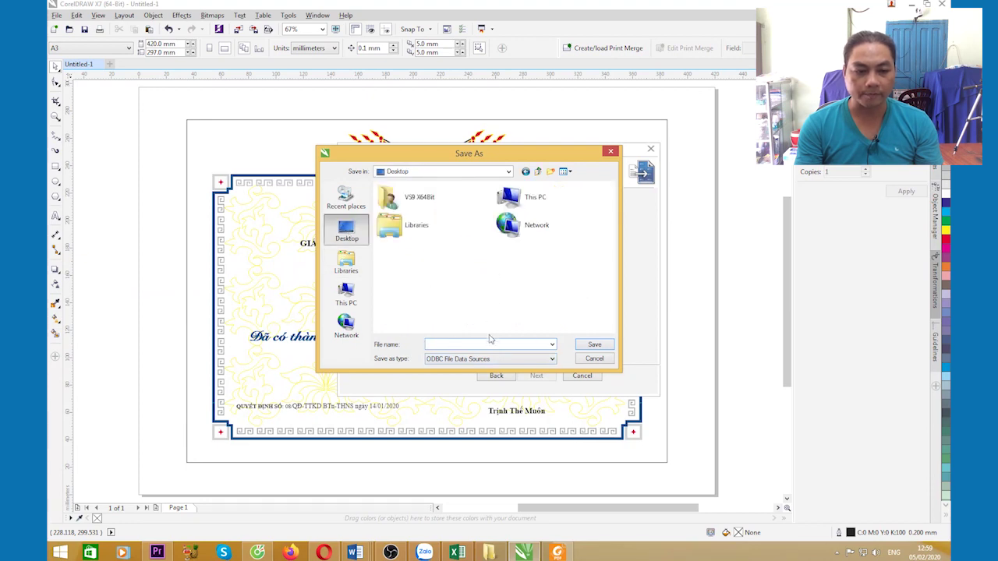
pyautogui.click(537, 364)
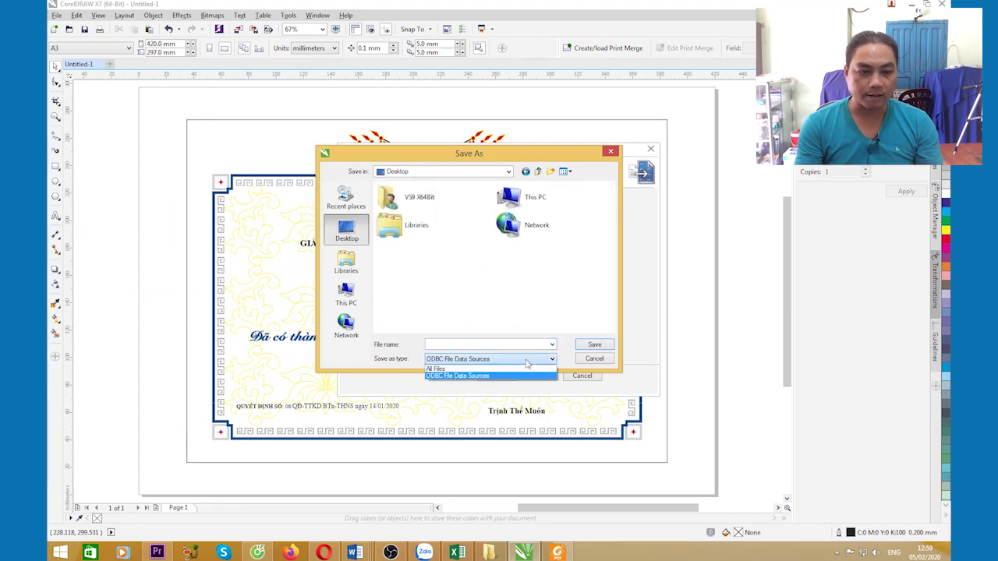
pyautogui.click(437, 372)
pyautogui.moveTo(611, 196); pyautogui.dragTo(620, 294)
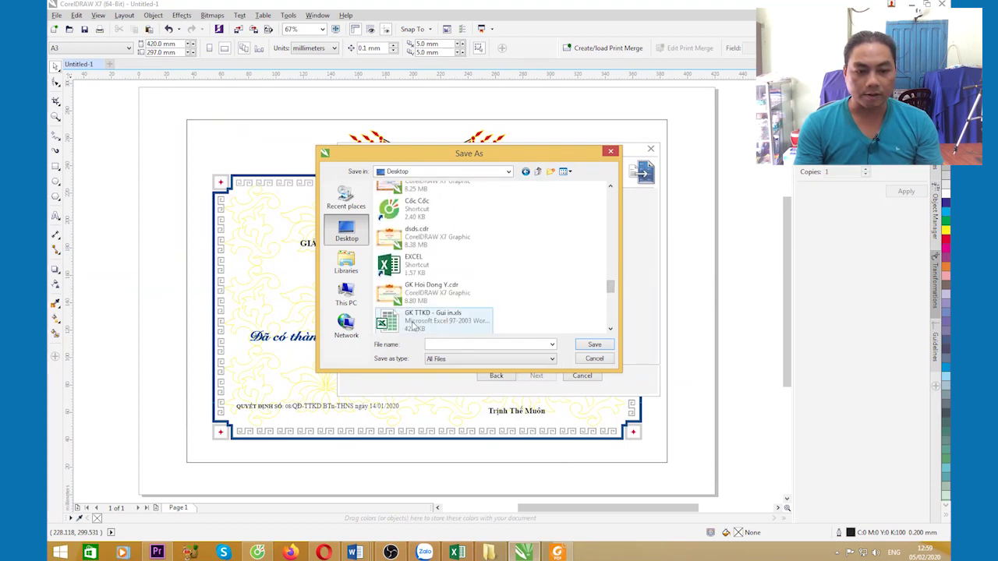
pyautogui.click(414, 322)
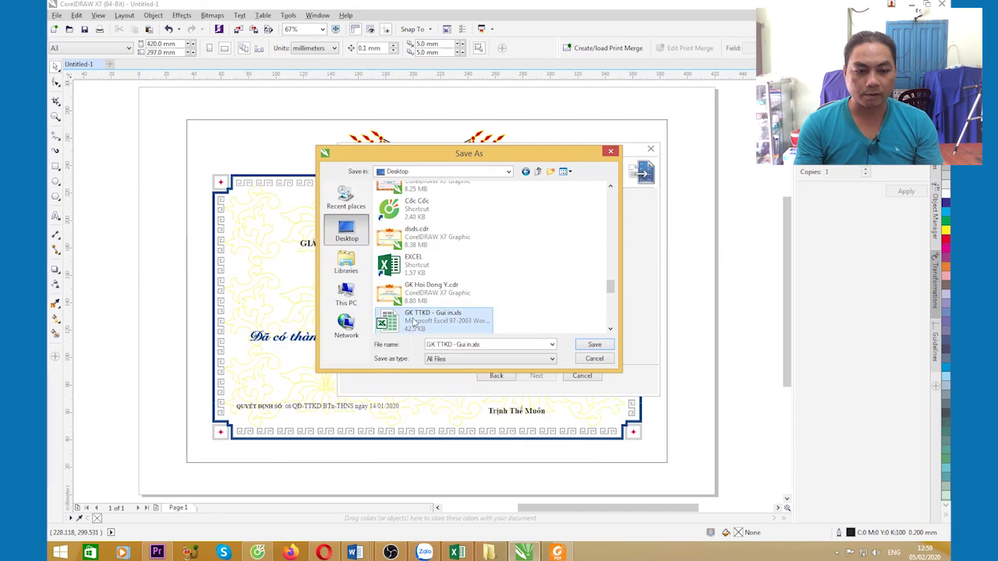
pyautogui.click(593, 346)
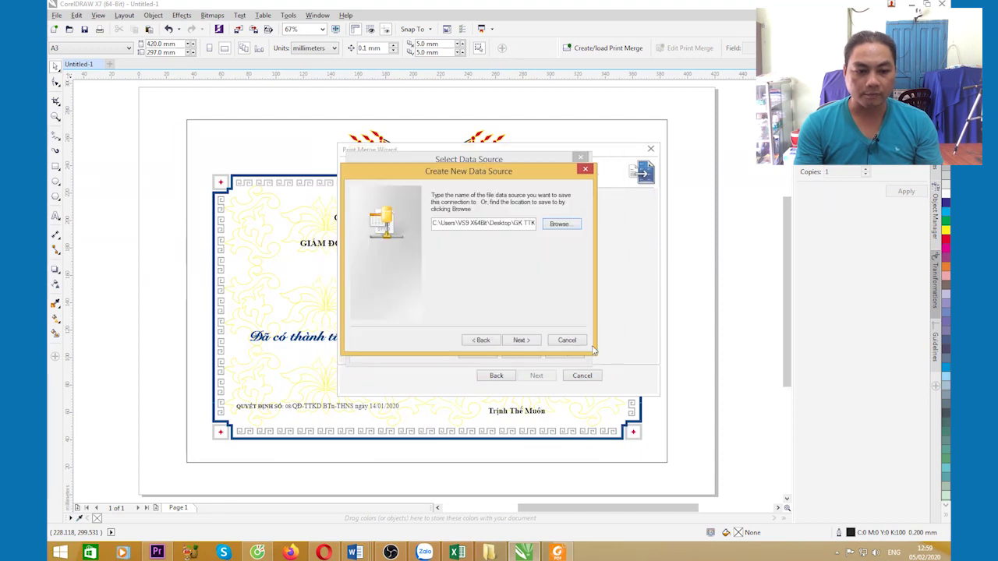
pyautogui.click(521, 340)
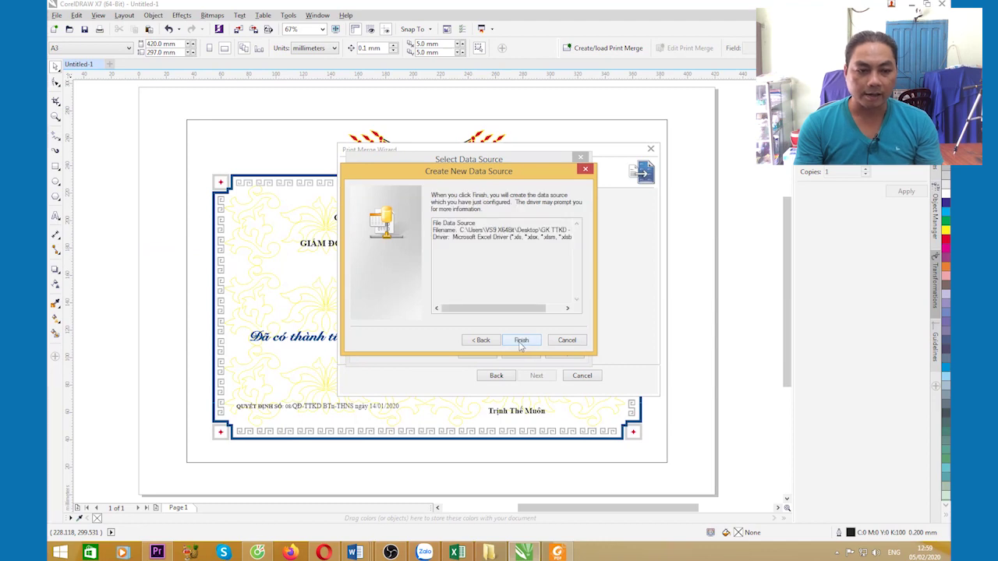
pyautogui.click(521, 340)
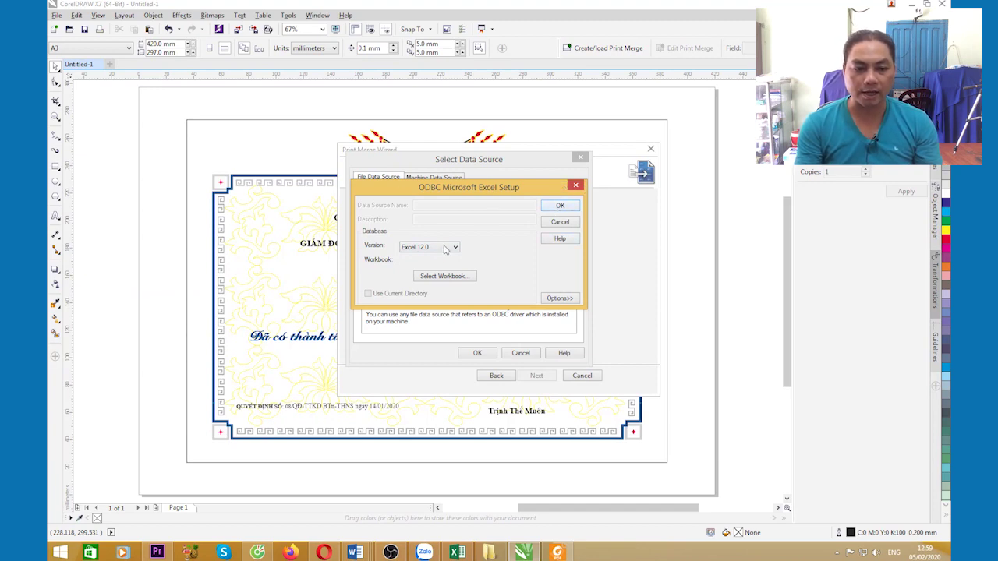
pyautogui.click(575, 186)
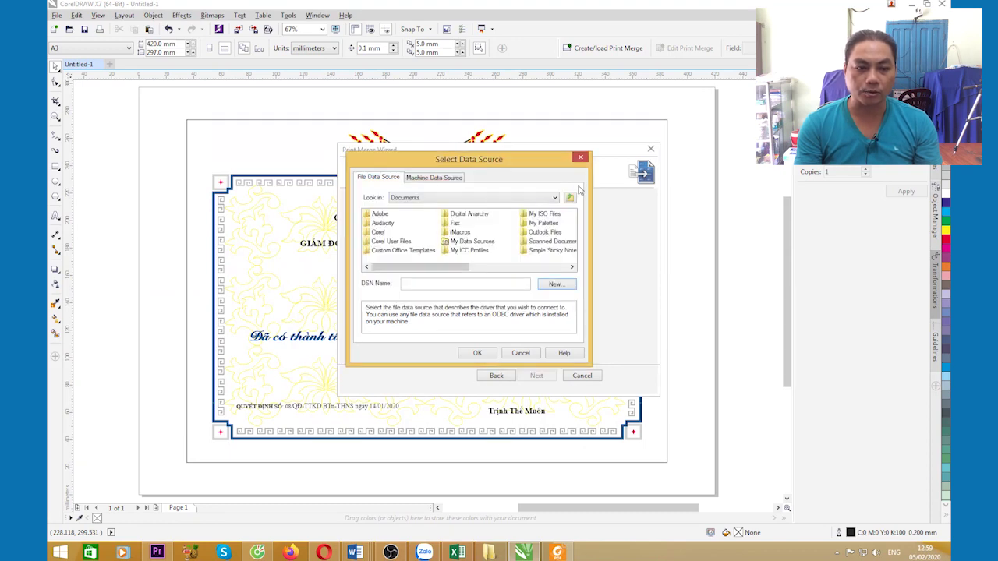
# Use the Excel Files machine data source to import the 'Đề nghị-2019$' table from the workbook GK TTKD - Gui in.xls.
pyautogui.click(427, 181)
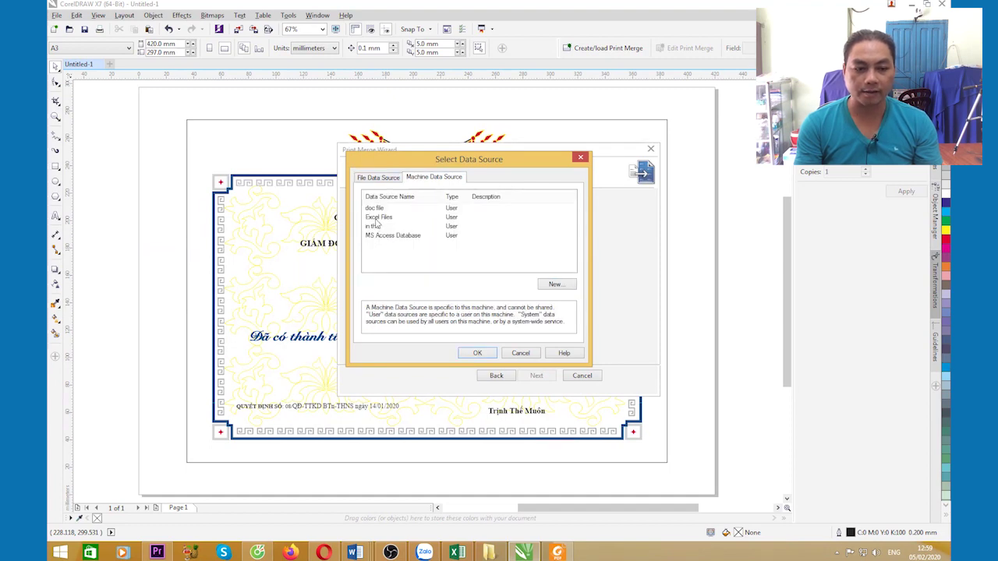
pyautogui.click(379, 218)
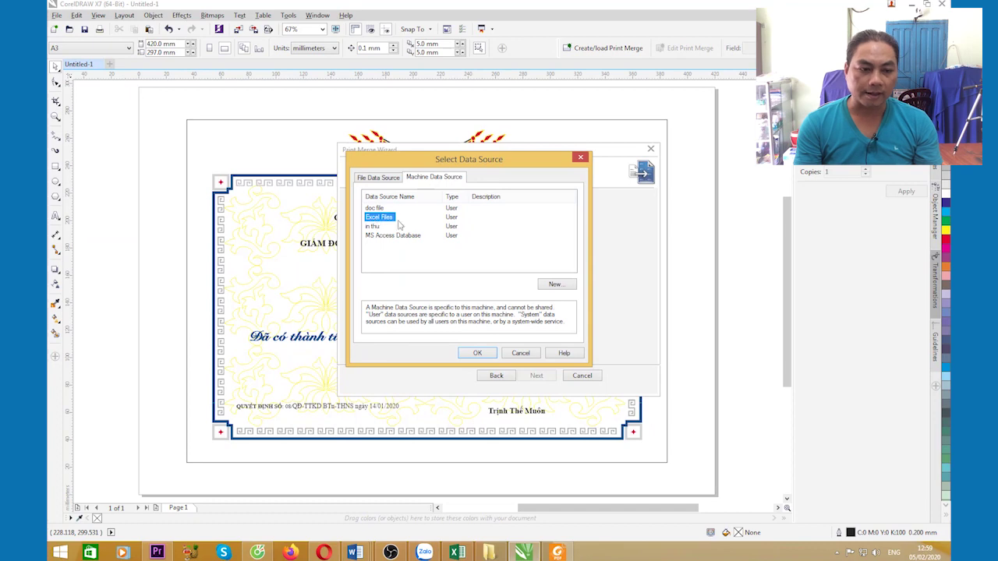
pyautogui.click(471, 355)
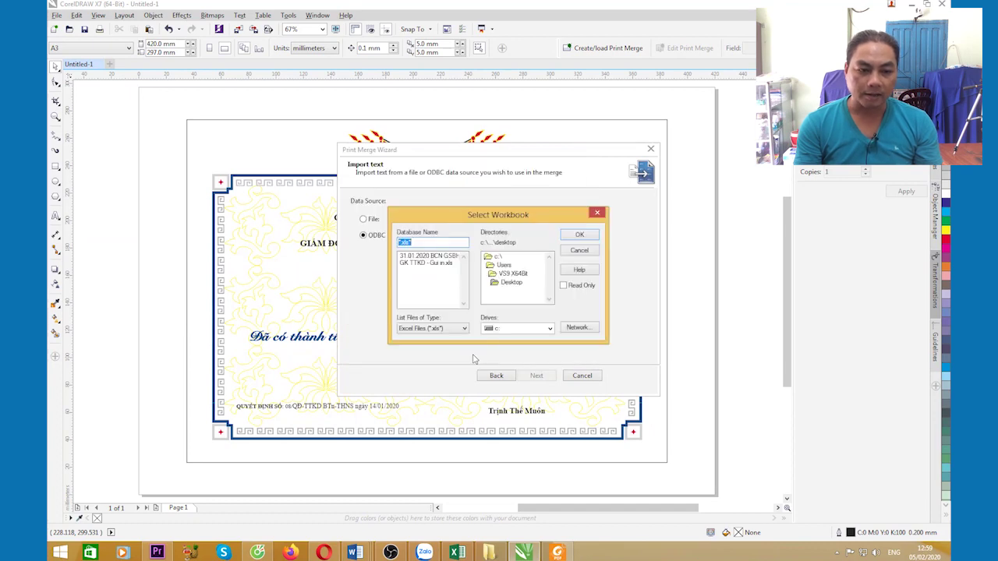
pyautogui.click(405, 265)
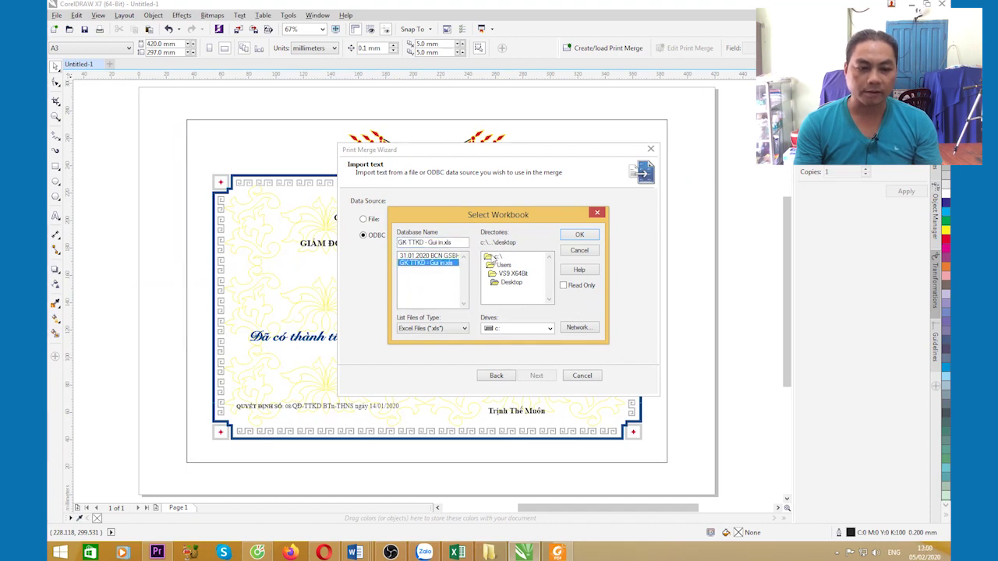
pyautogui.click(578, 235)
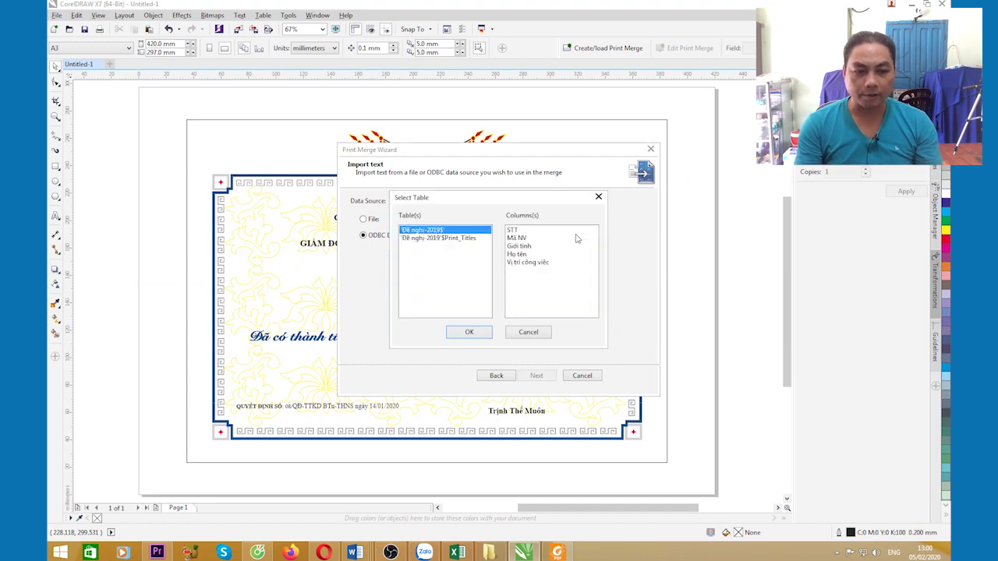
pyautogui.click(468, 333)
# Accept the imported merge fields and all records as they are and finish the Print Merge Wizard.
pyautogui.click(536, 377)
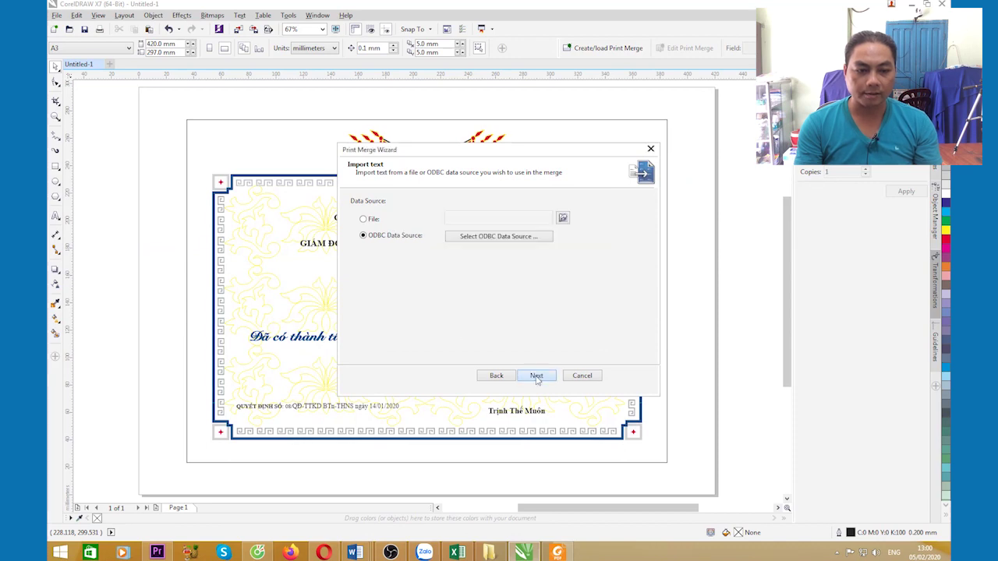
pyautogui.click(535, 377)
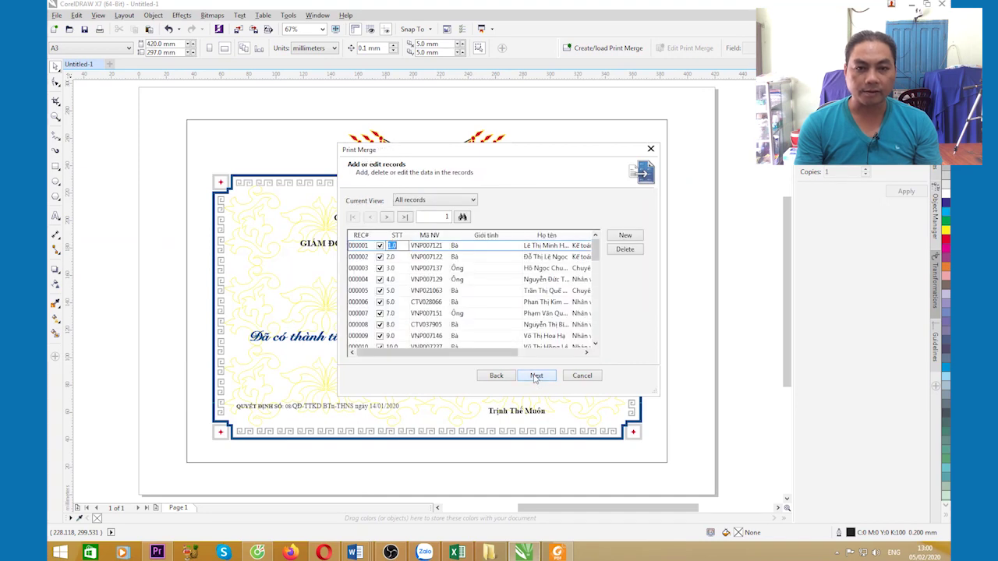
pyautogui.click(536, 378)
pyautogui.click(535, 377)
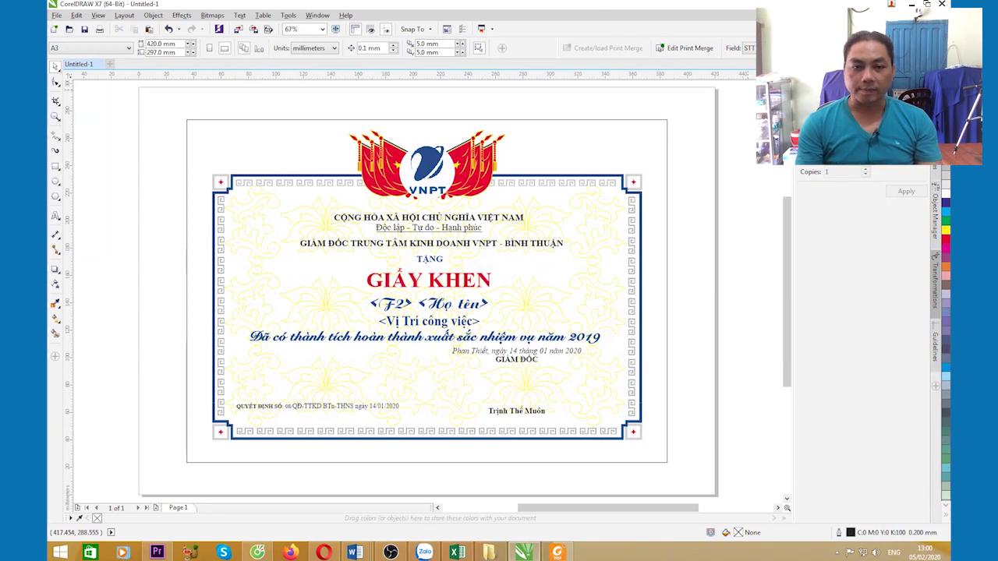
# Replace the <F2> placeholder in front of <Họ tên> with the Giới tính merge field.
pyautogui.click(914, 130)
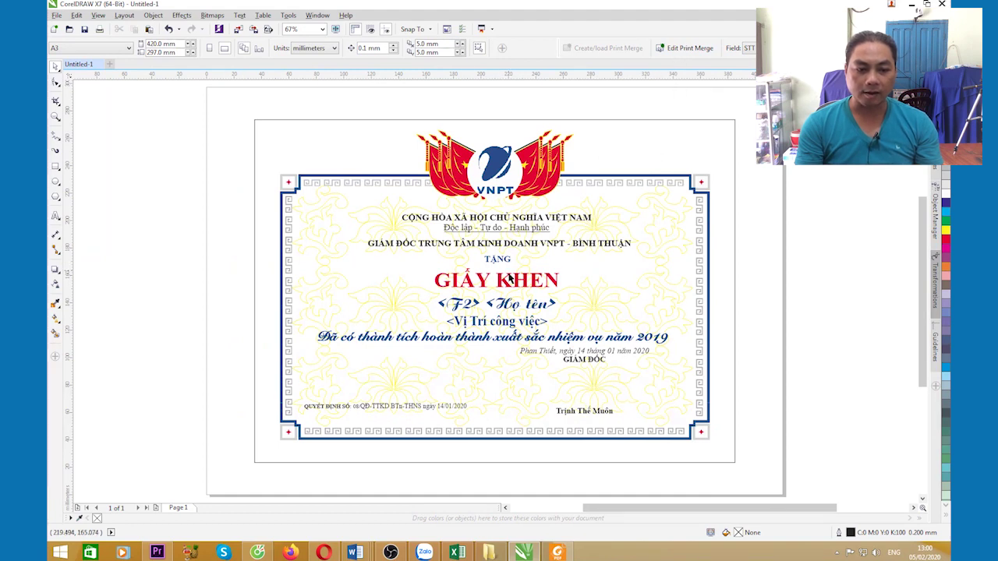
pyautogui.doubleClick(460, 305)
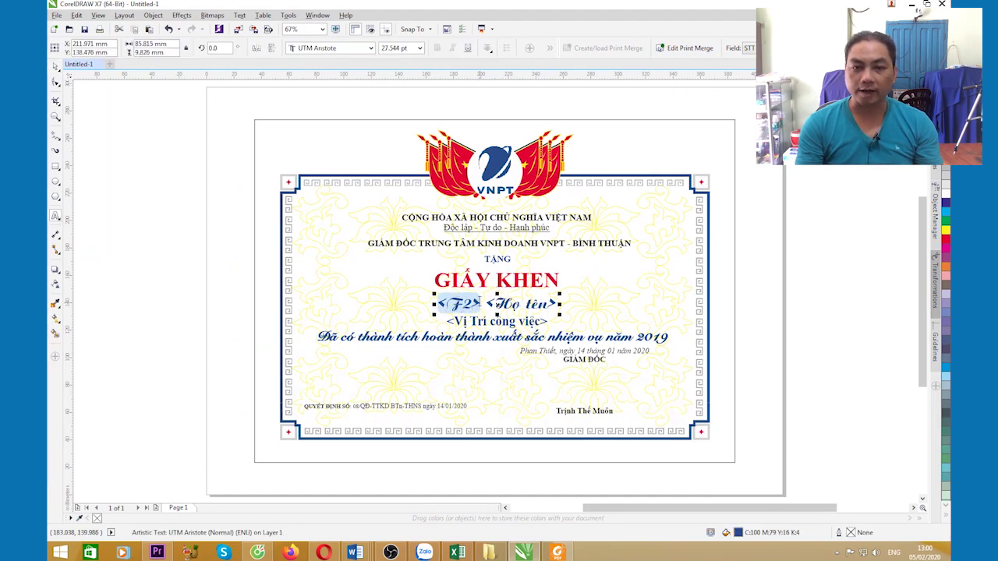
pyautogui.moveTo(438, 304); pyautogui.dragTo(478, 304)
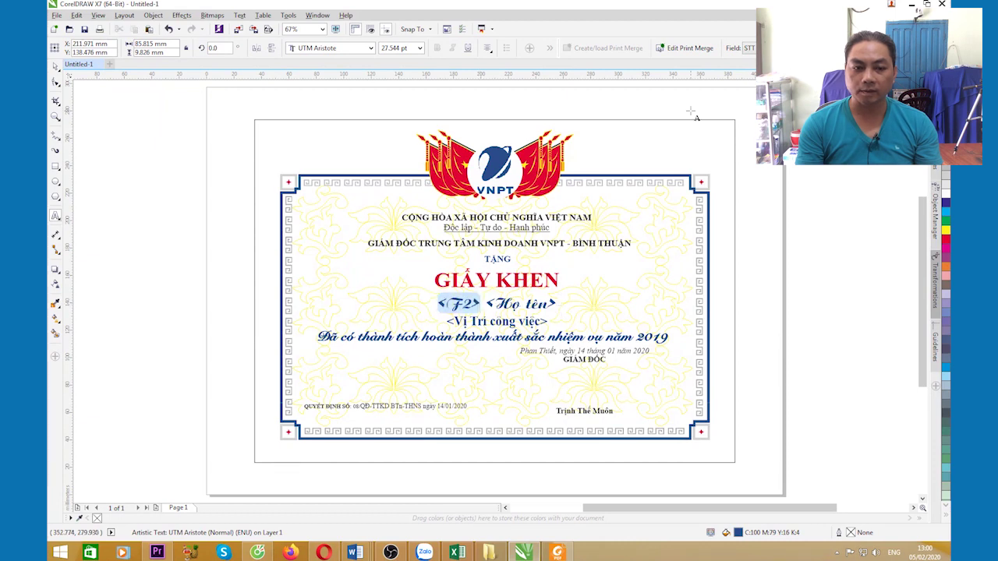
pyautogui.click(748, 47)
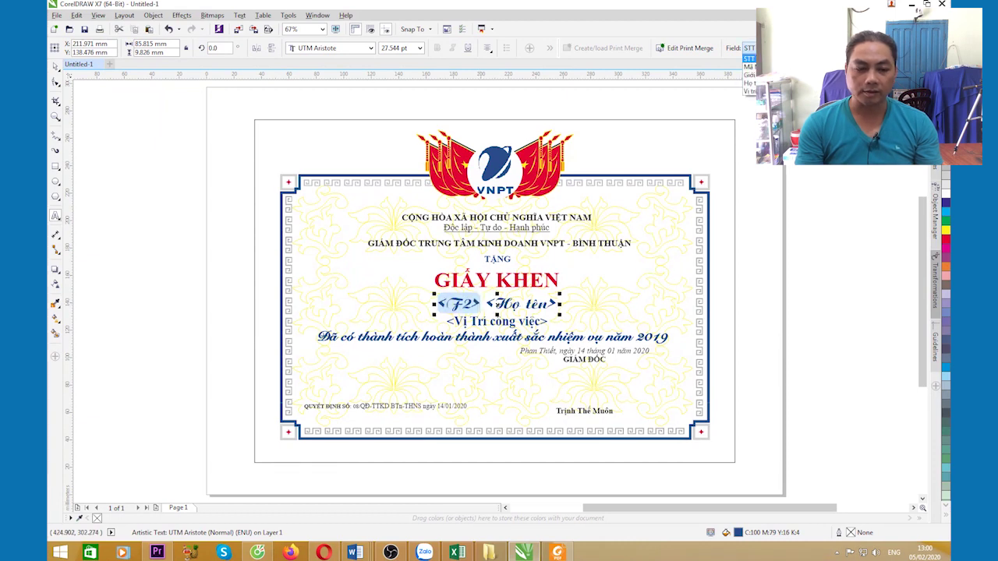
pyautogui.click(753, 78)
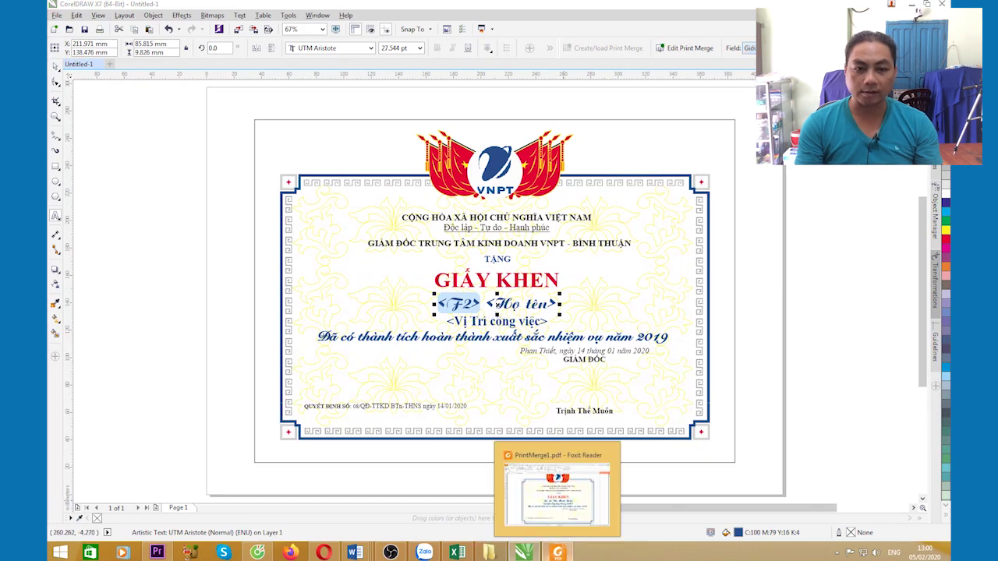
pyautogui.click(556, 552)
pyautogui.click(902, 5)
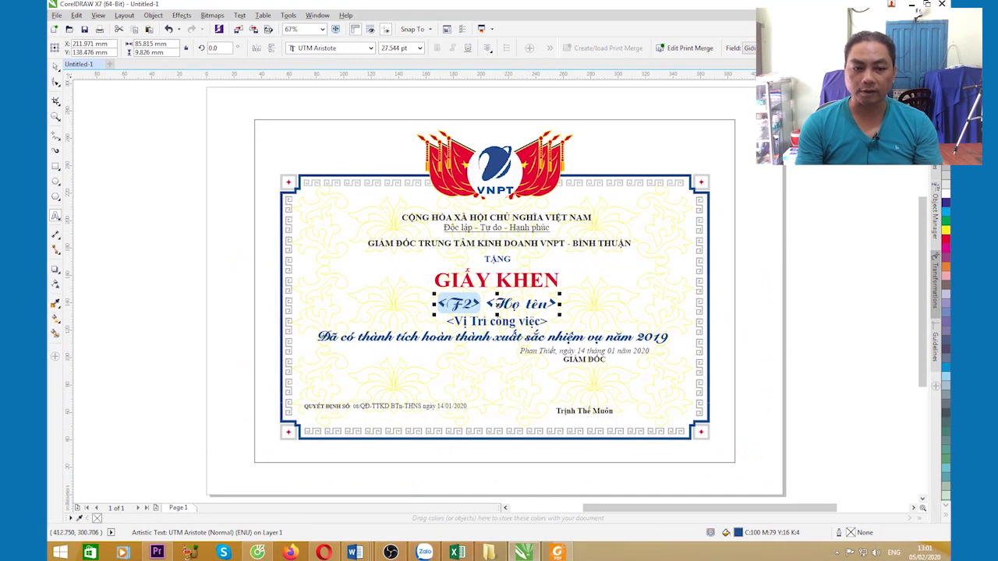
pyautogui.click(811, 47)
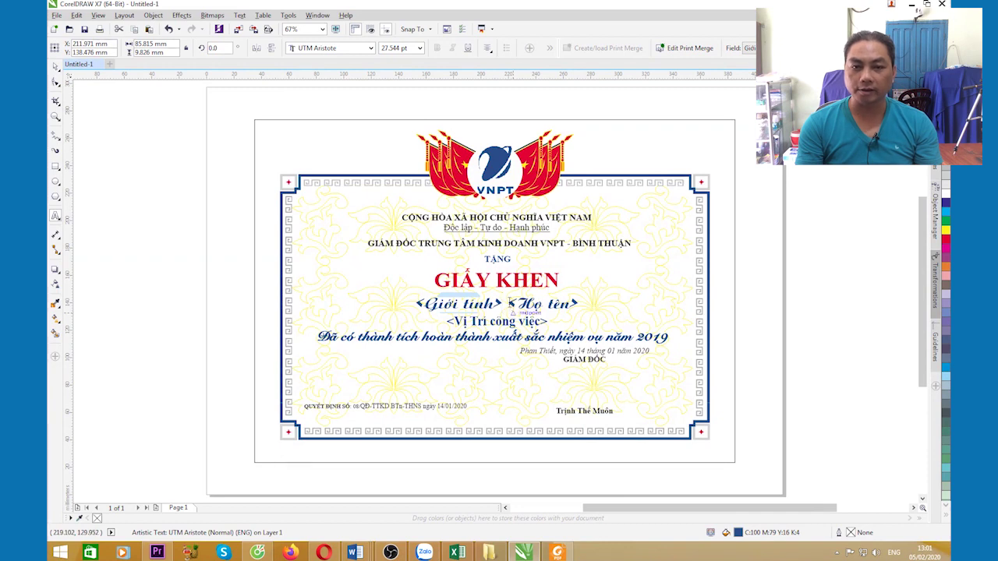
# Replace the <Họ tên> placeholder with the Họ tên merge field.
pyautogui.moveTo(509, 303); pyautogui.dragTo(582, 297)
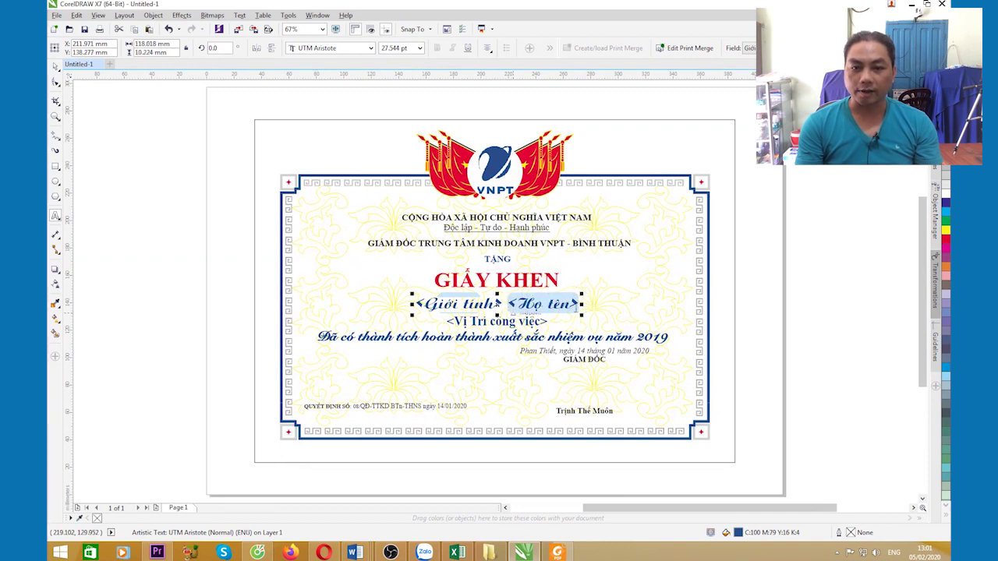
pyautogui.click(750, 47)
pyautogui.click(750, 78)
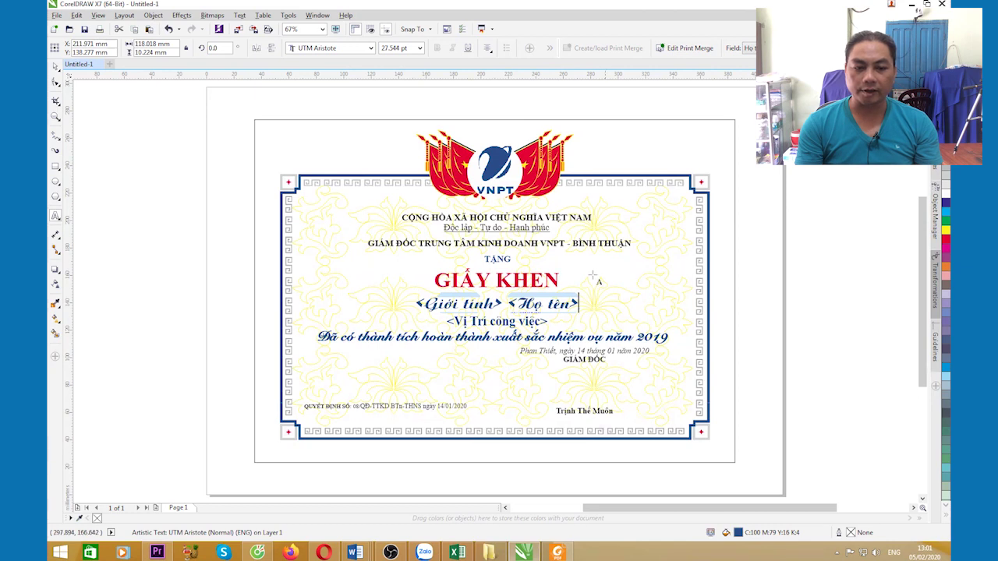
# Replace the <Vị Trí công việc> placeholder line with the Vị trí công việc merge field.
pyautogui.tripleClick(458, 322)
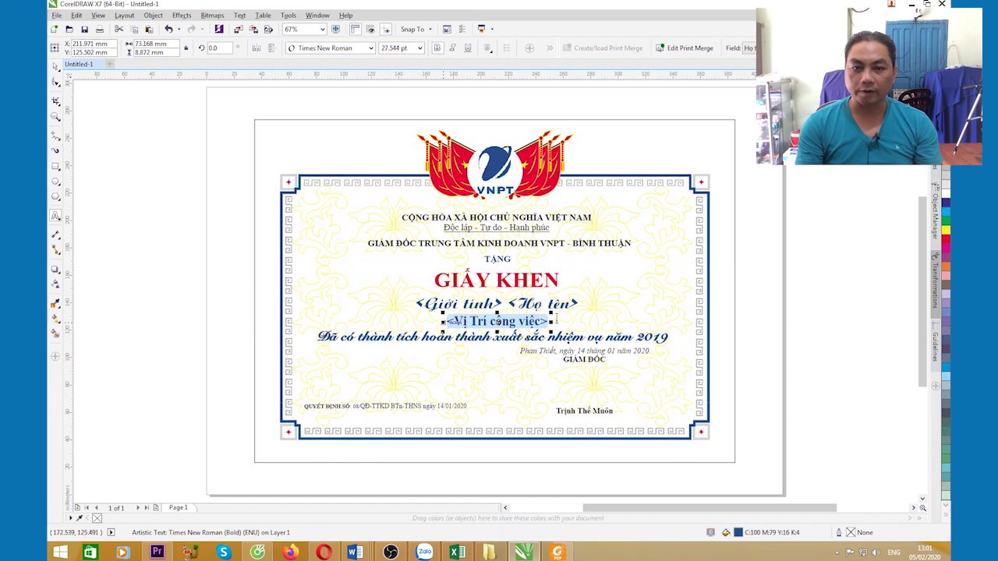
pyautogui.click(768, 48)
pyautogui.click(768, 91)
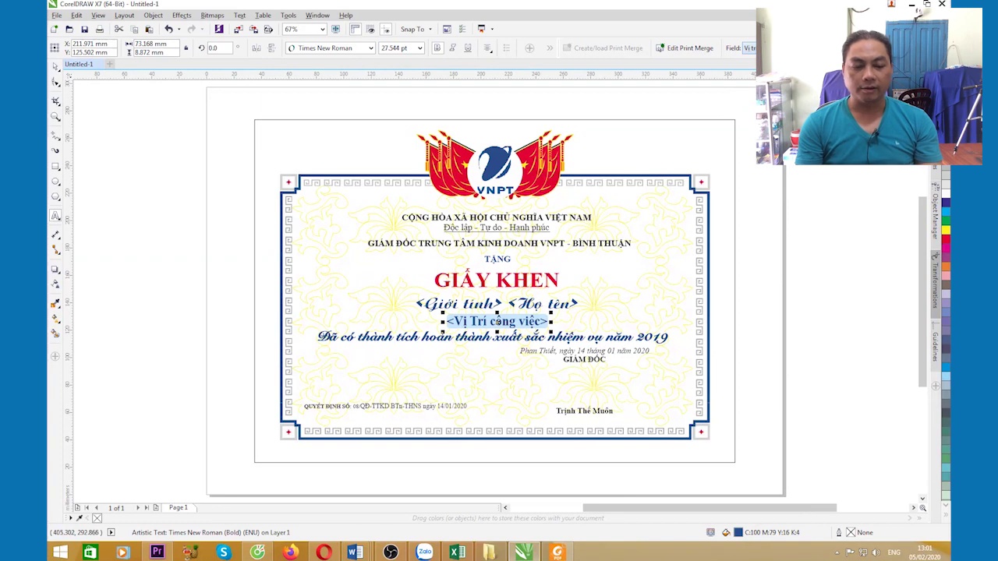
pyautogui.click(787, 47)
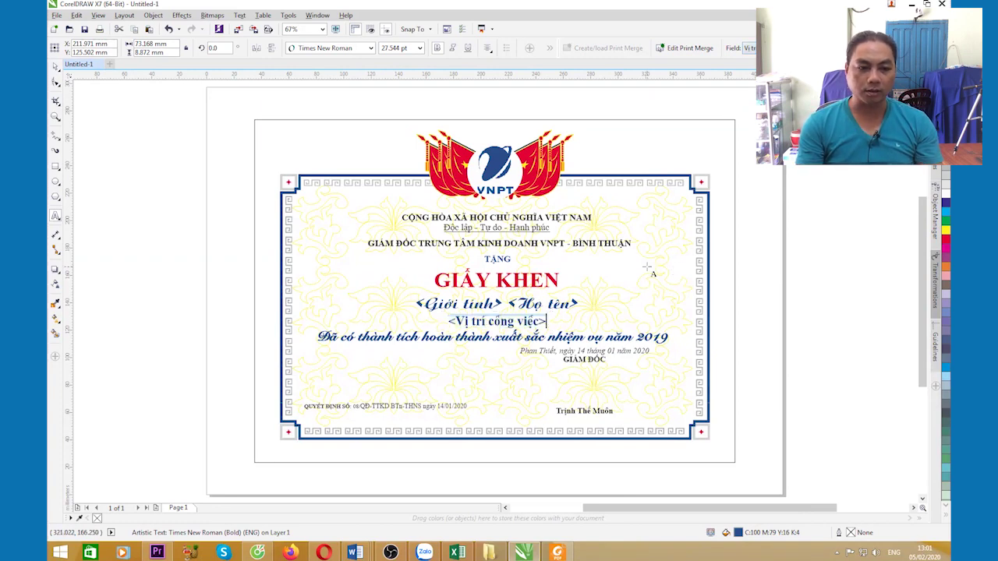
pyautogui.moveTo(679, 510); pyautogui.dragTo(723, 513)
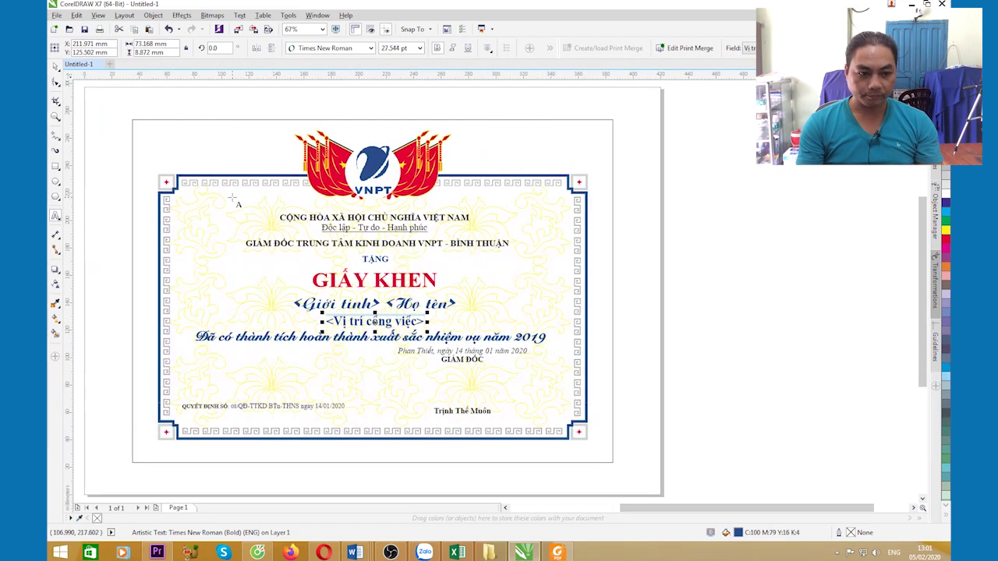
pyautogui.moveTo(379, 305); pyautogui.dragTo(294, 305)
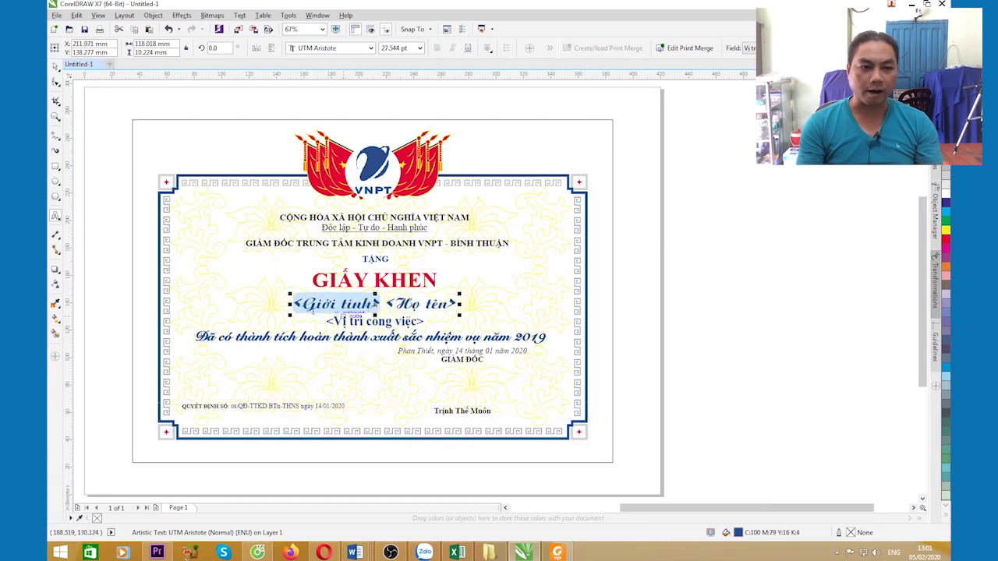
pyautogui.click(420, 49)
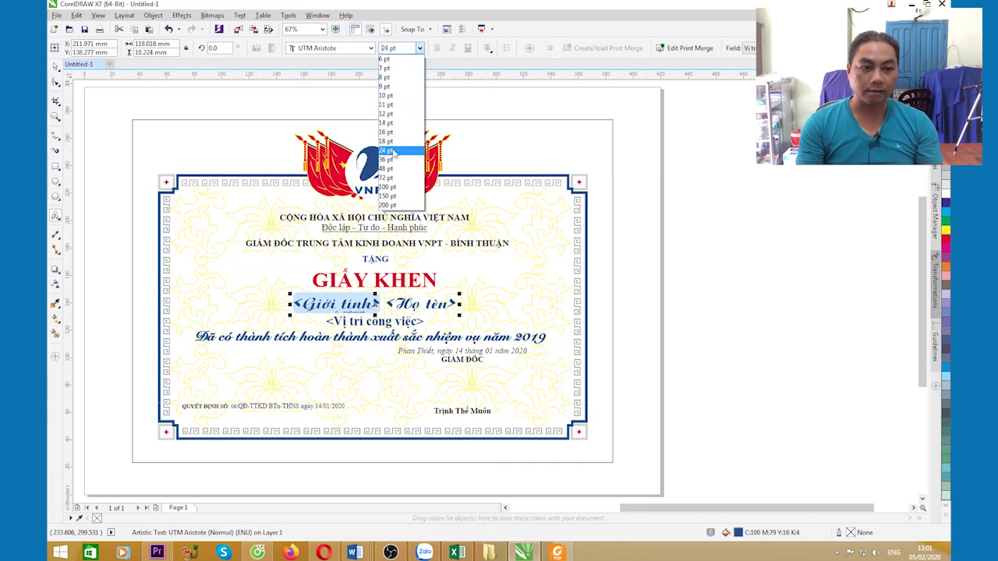
pyautogui.click(419, 303)
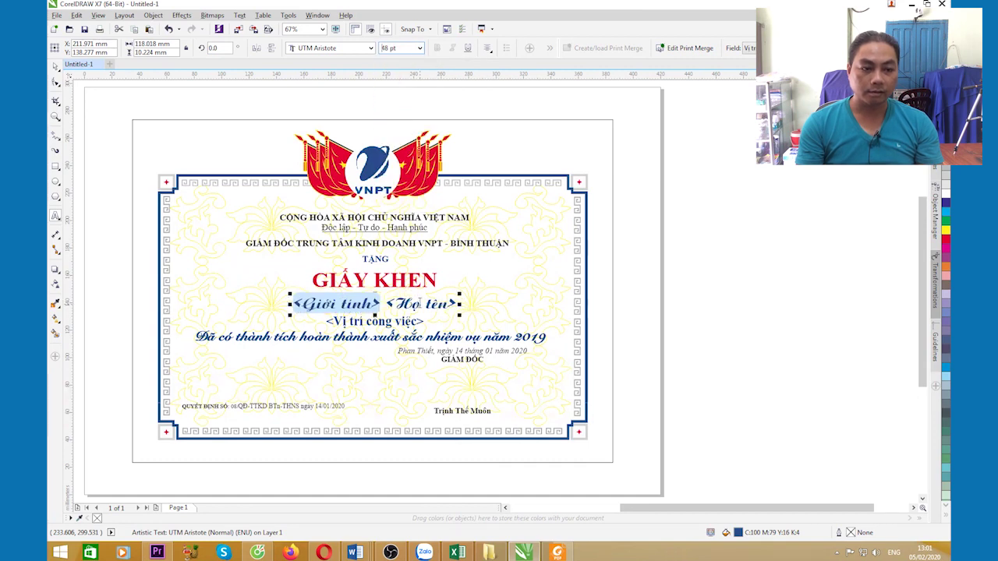
pyautogui.doubleClick(420, 303)
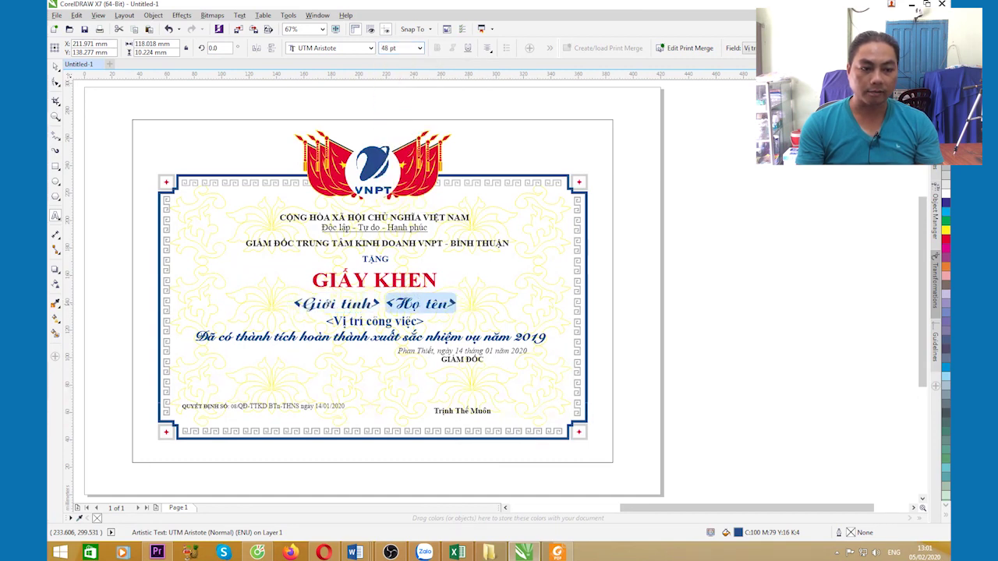
pyautogui.doubleClick(344, 306)
pyautogui.click(344, 307)
pyautogui.doubleClick(344, 307)
pyautogui.click(345, 307)
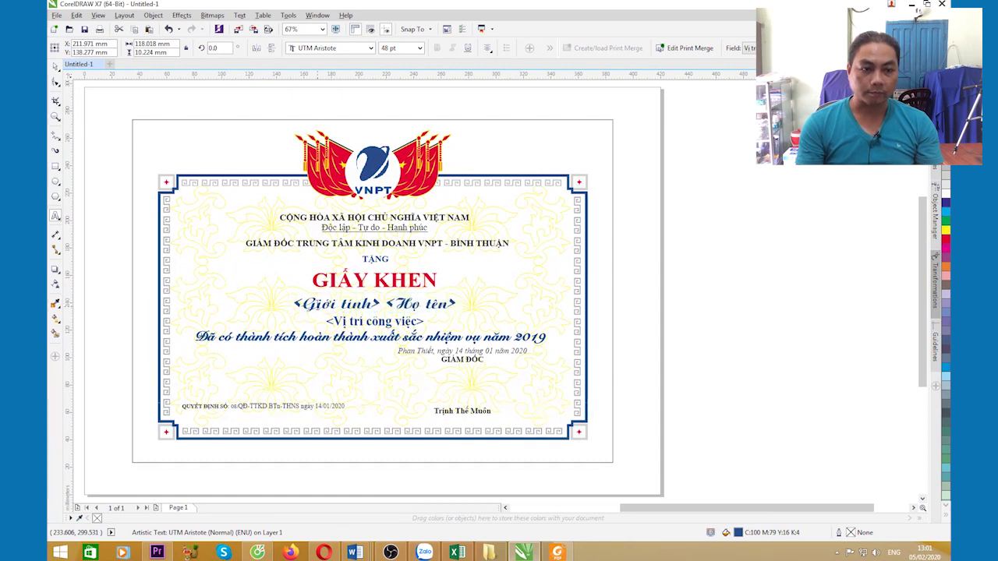
# Set the font size of the <Giới tính> merge field to 24 pt.
pyautogui.moveTo(293, 305); pyautogui.dragTo(376, 304)
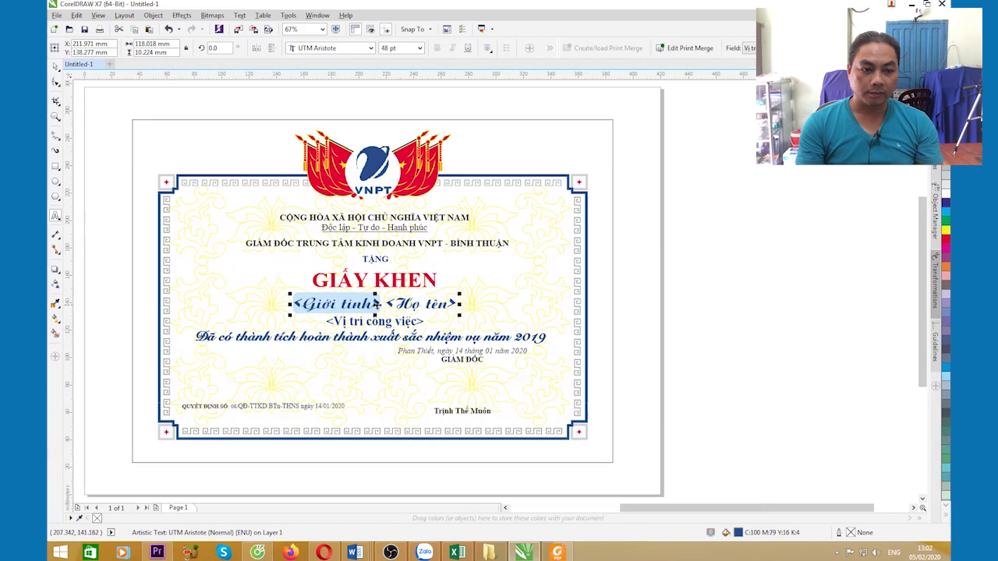
pyautogui.click(419, 47)
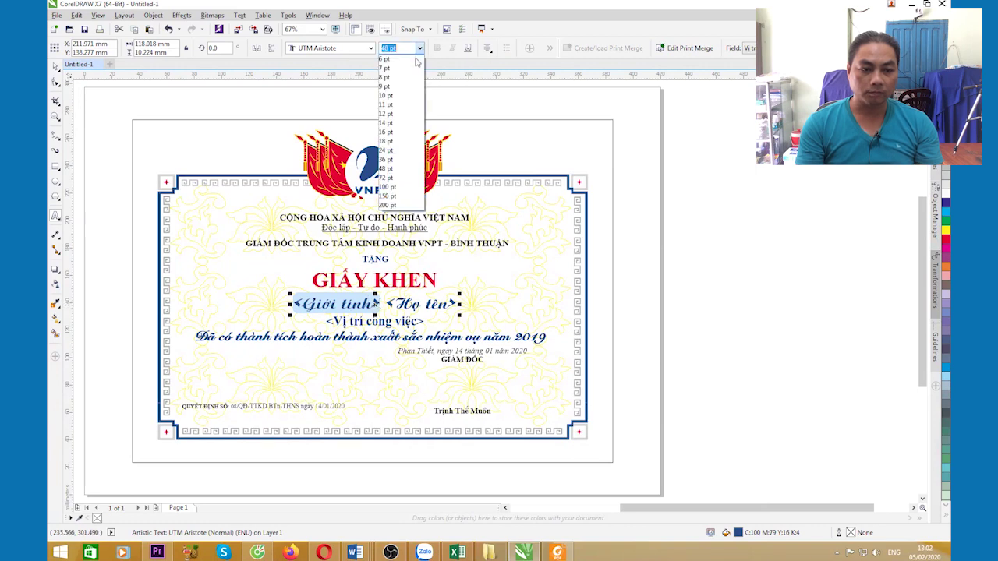
pyautogui.click(385, 150)
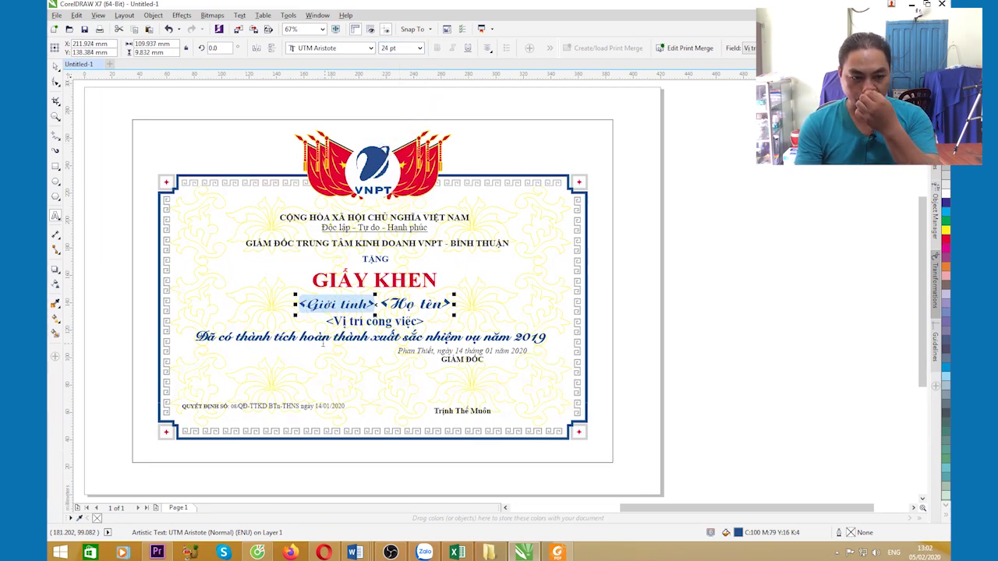
# Check the formatting of the name, job and achievement lines, including the alignment options for the <Giới tính> <Họ tên> line.
pyautogui.click(415, 304)
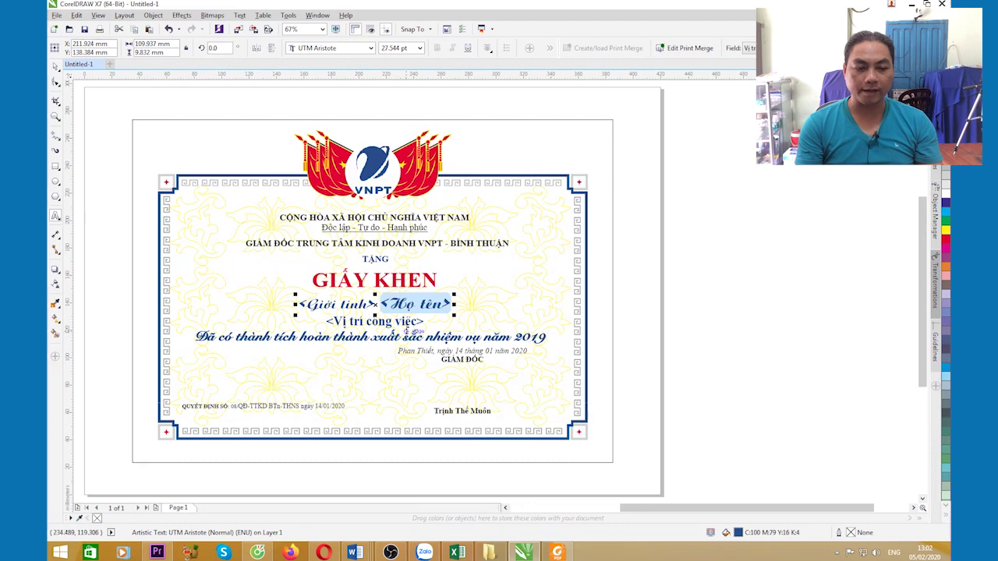
pyautogui.click(374, 321)
pyautogui.click(401, 337)
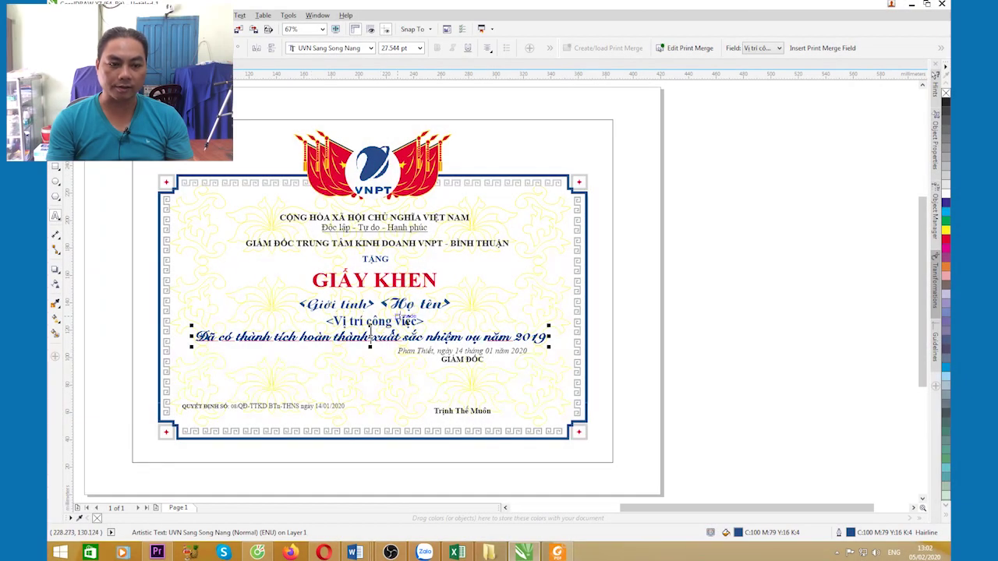
pyautogui.moveTo(375, 305); pyautogui.dragTo(299, 304)
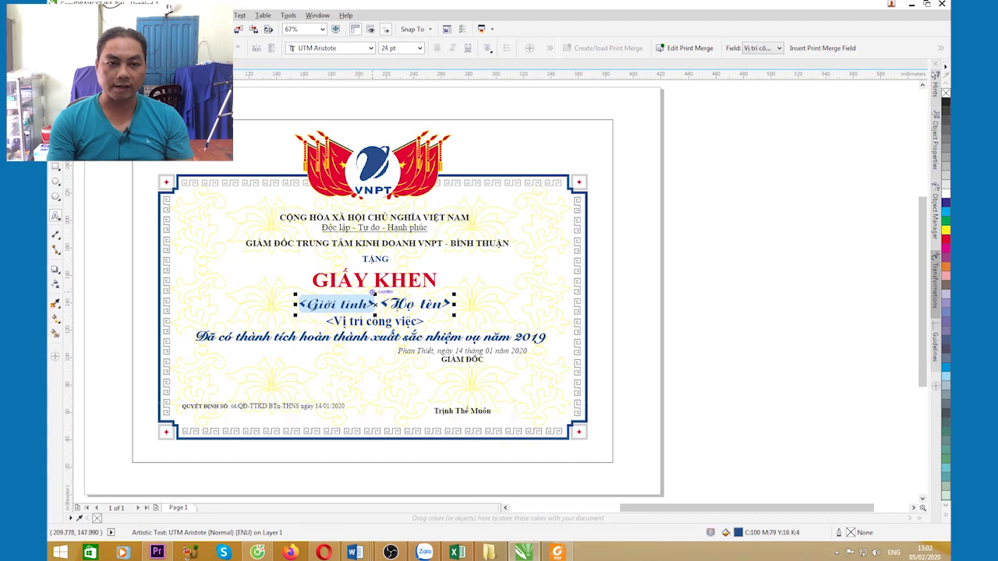
pyautogui.click(488, 48)
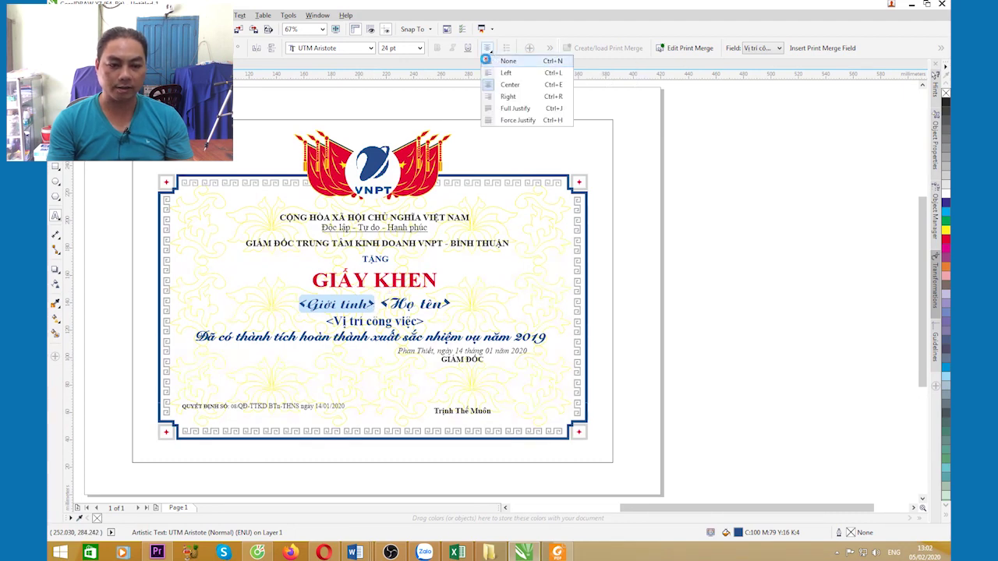
pyautogui.click(499, 92)
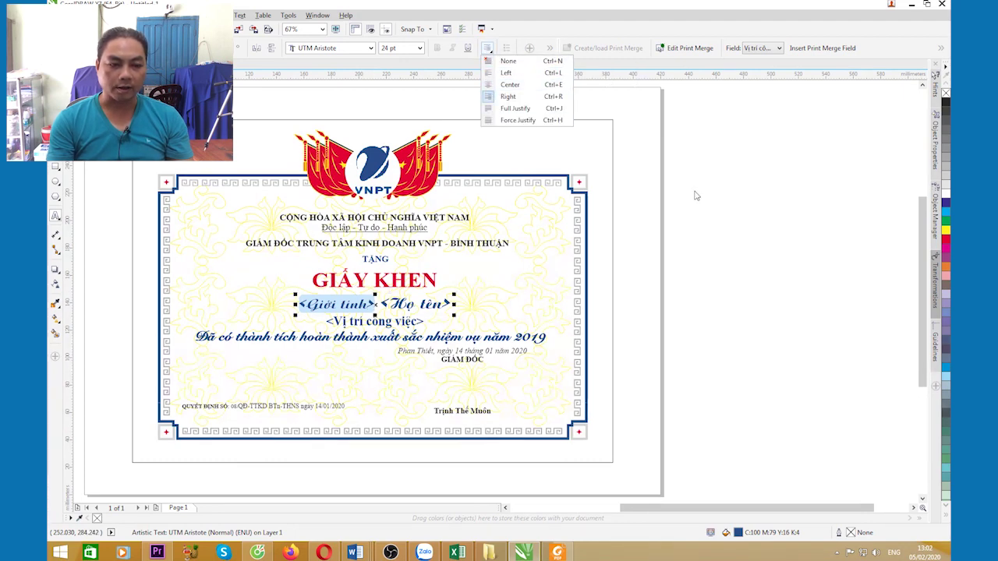
pyautogui.click(366, 329)
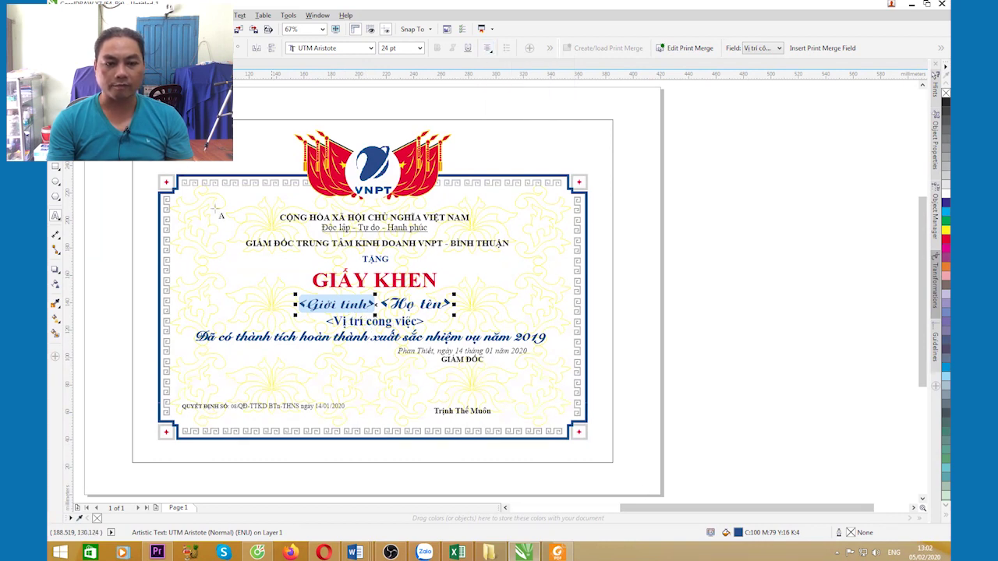
pyautogui.press('Escape')
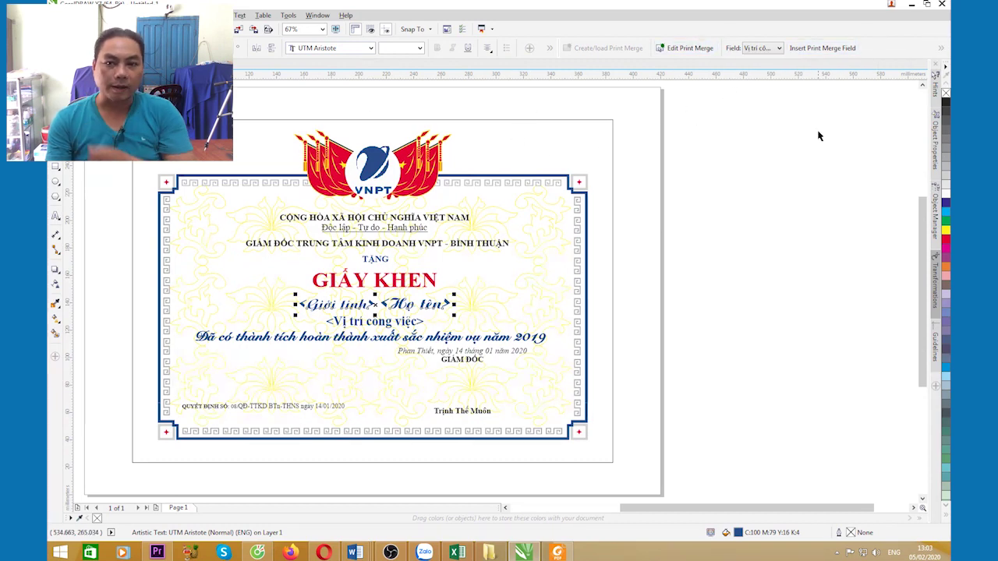
# Merge the certificate template with all records into a new document.
pyautogui.click(941, 49)
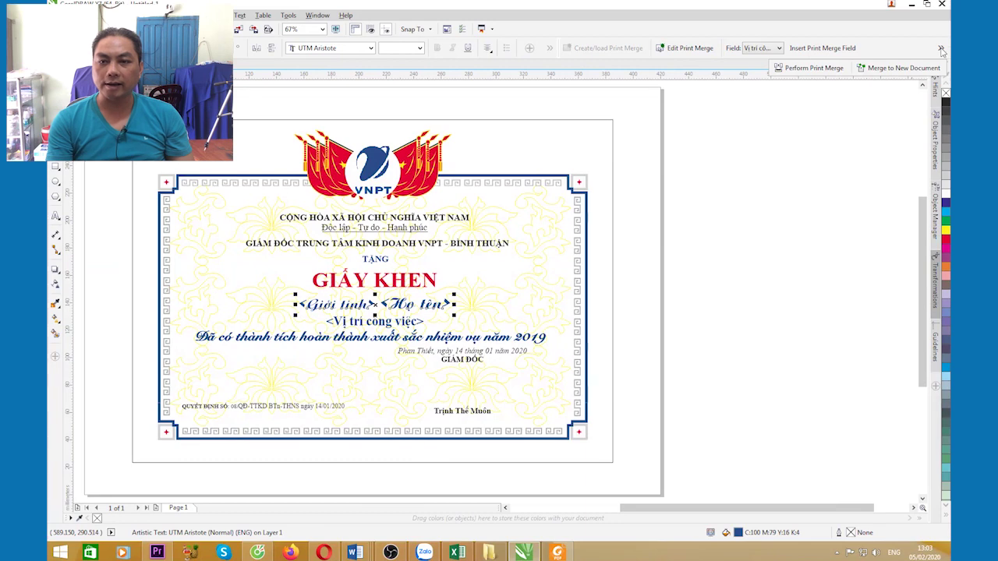
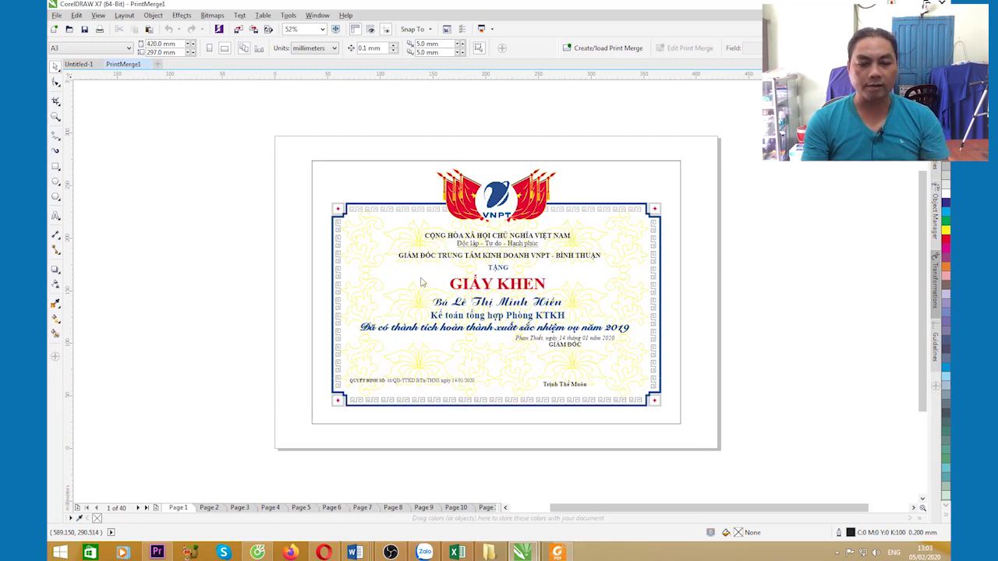
pyautogui.hotkey('shift', 'F4')
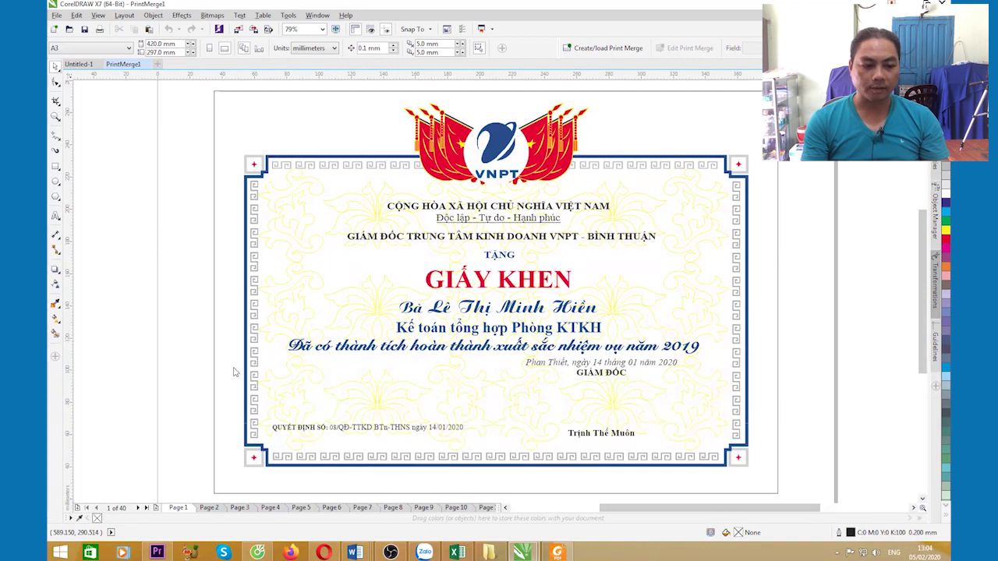
# Check the certificates up to page 4 and narrow the job-title line there to about 196.5 mm wide.
pyautogui.click(209, 507)
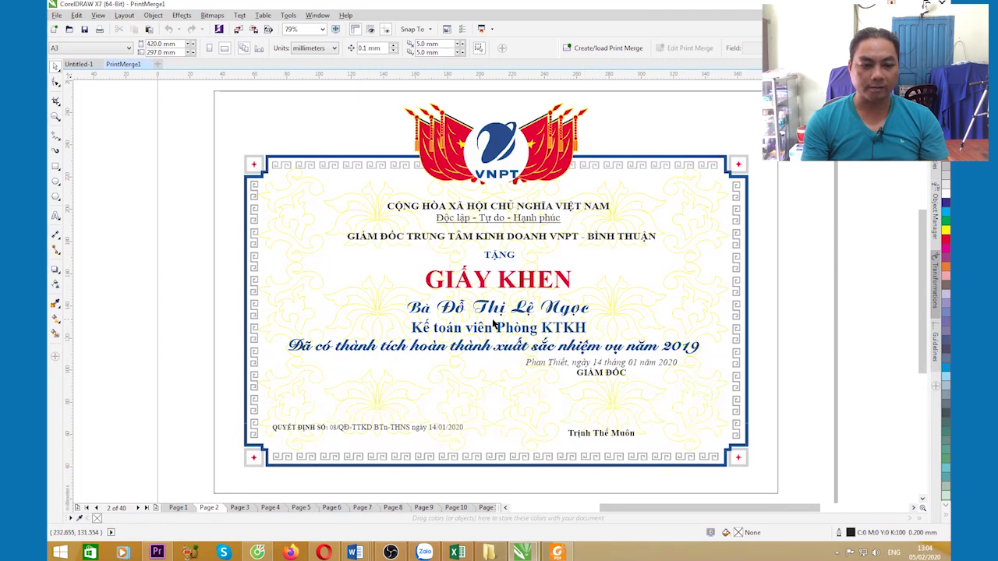
pyautogui.click(241, 509)
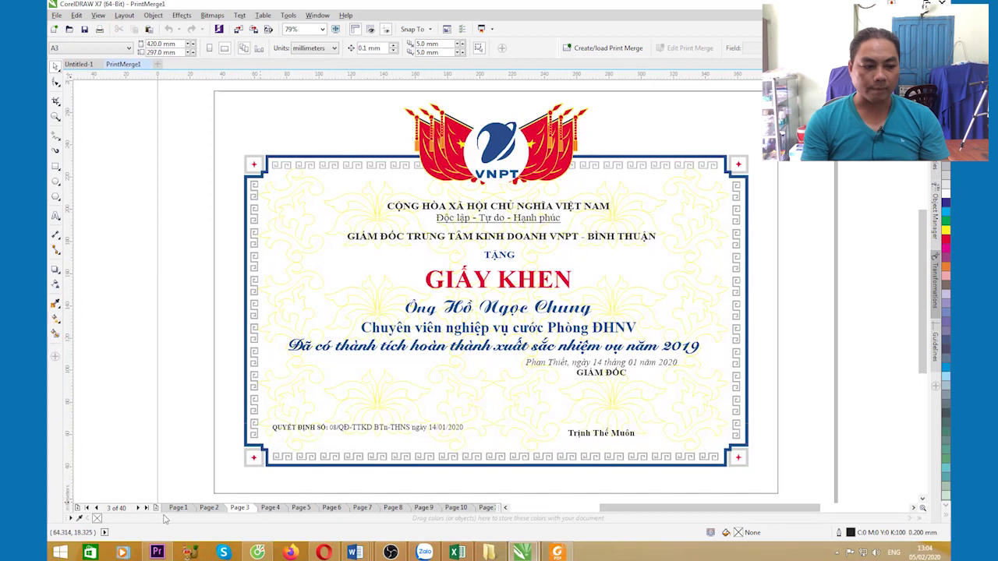
pyautogui.click(137, 509)
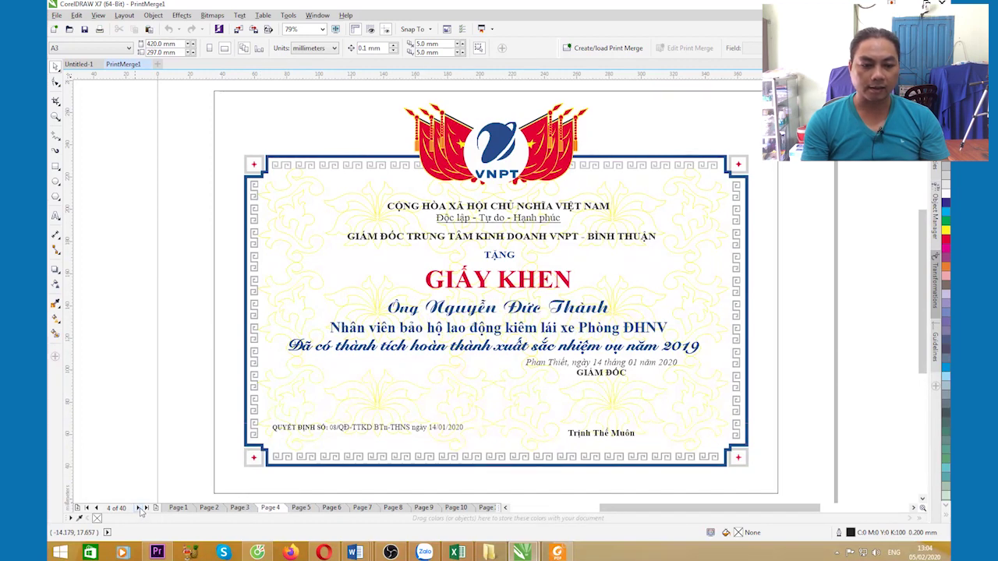
pyautogui.click(382, 331)
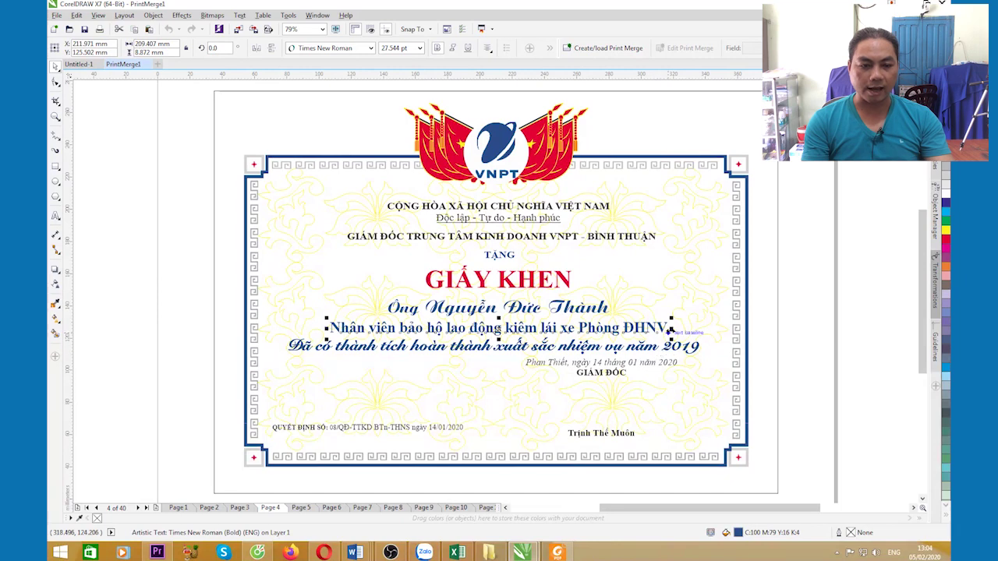
pyautogui.moveTo(671, 329); pyautogui.dragTo(660, 329)
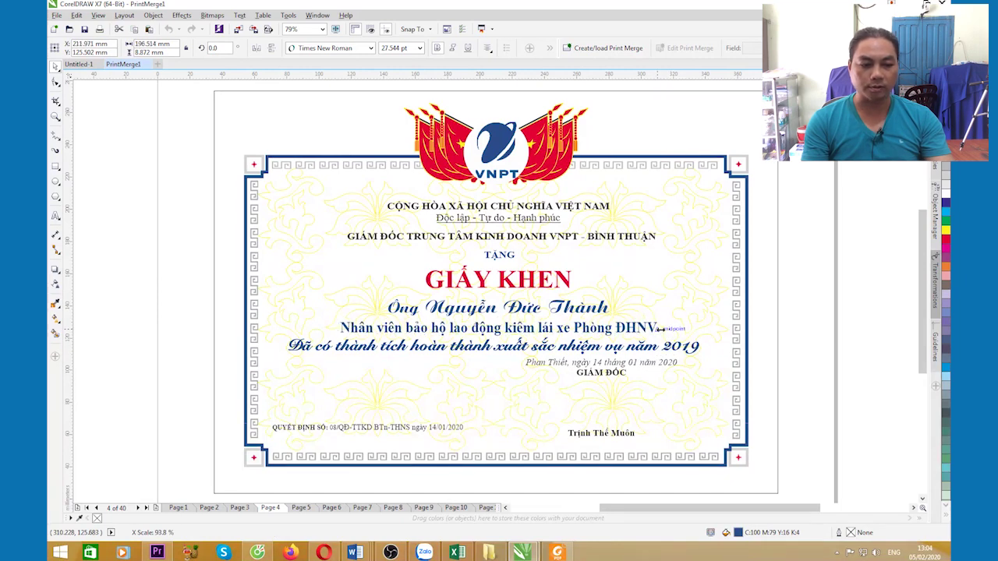
pyautogui.click(174, 360)
# Narrow the long job-title line on page 5 to about 213 mm wide.
pyautogui.click(301, 508)
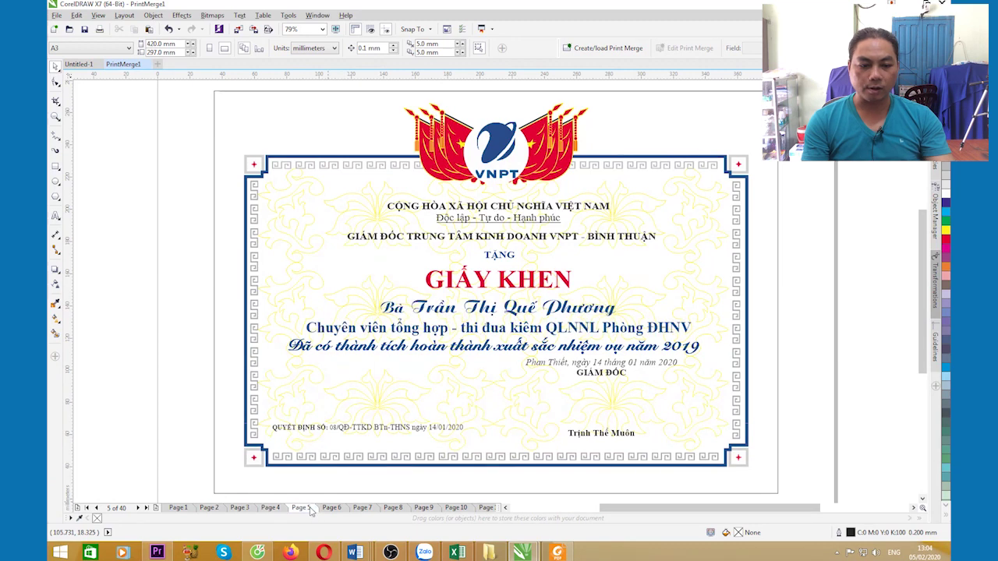
pyautogui.click(468, 333)
pyautogui.moveTo(695, 333); pyautogui.dragTo(675, 331)
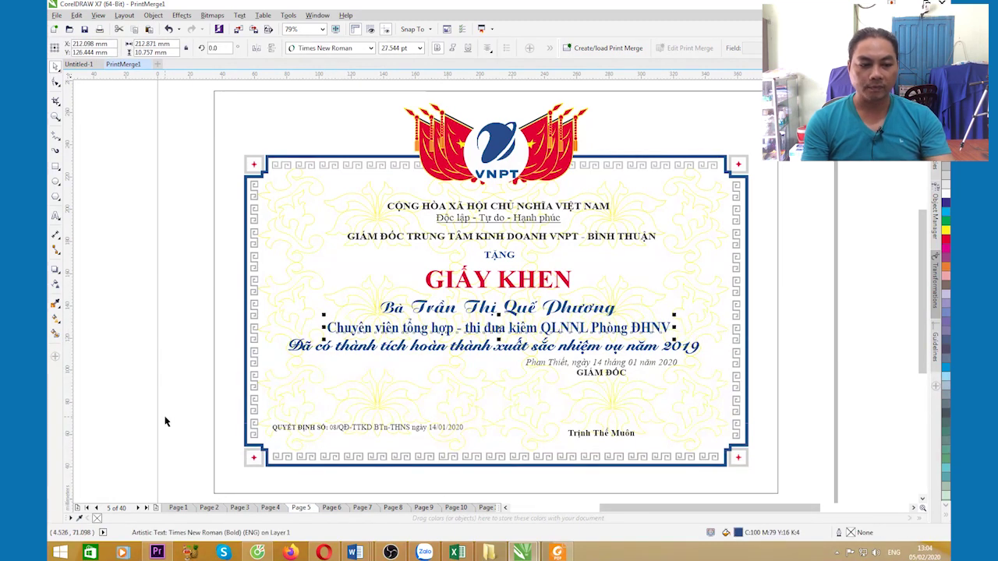
pyautogui.press('Escape')
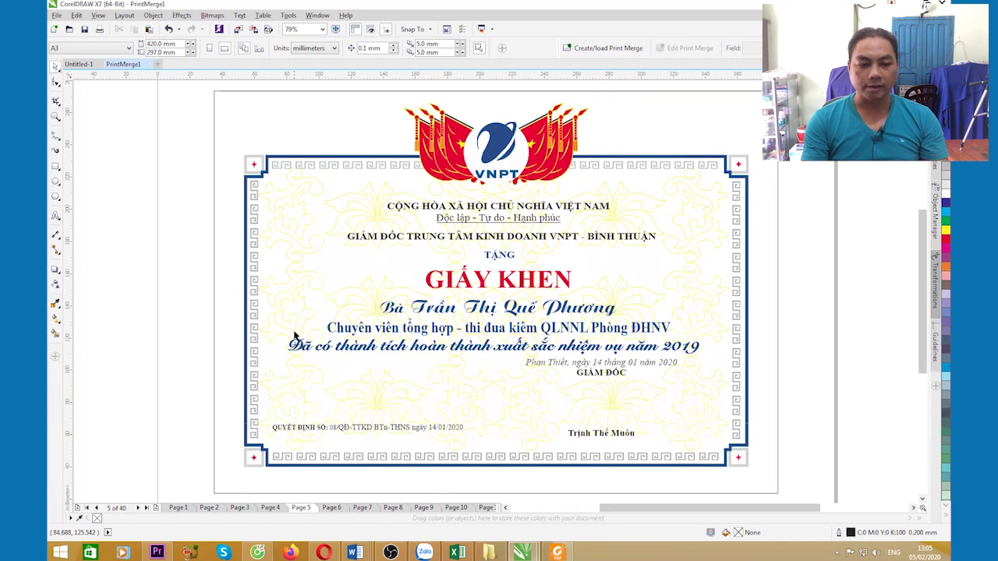
# Check the merged certificates from page 6 through page 27 for text lines that are too long.
pyautogui.click(335, 509)
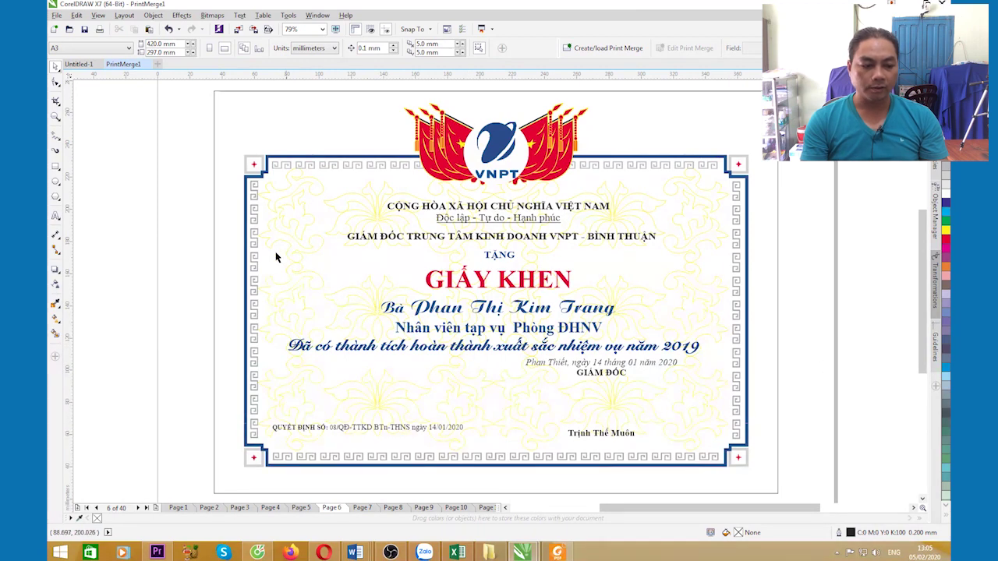
pyautogui.click(373, 510)
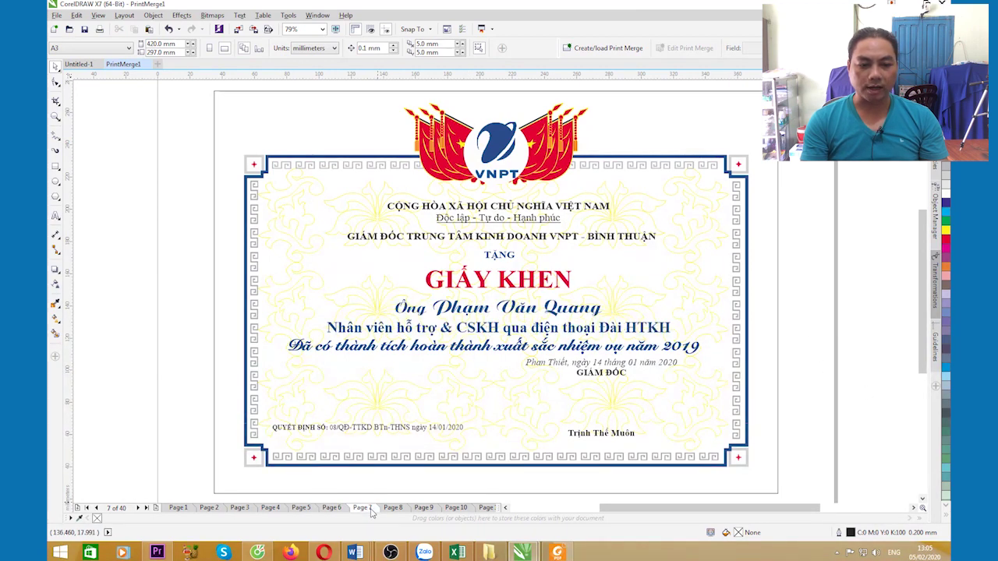
pyautogui.click(396, 509)
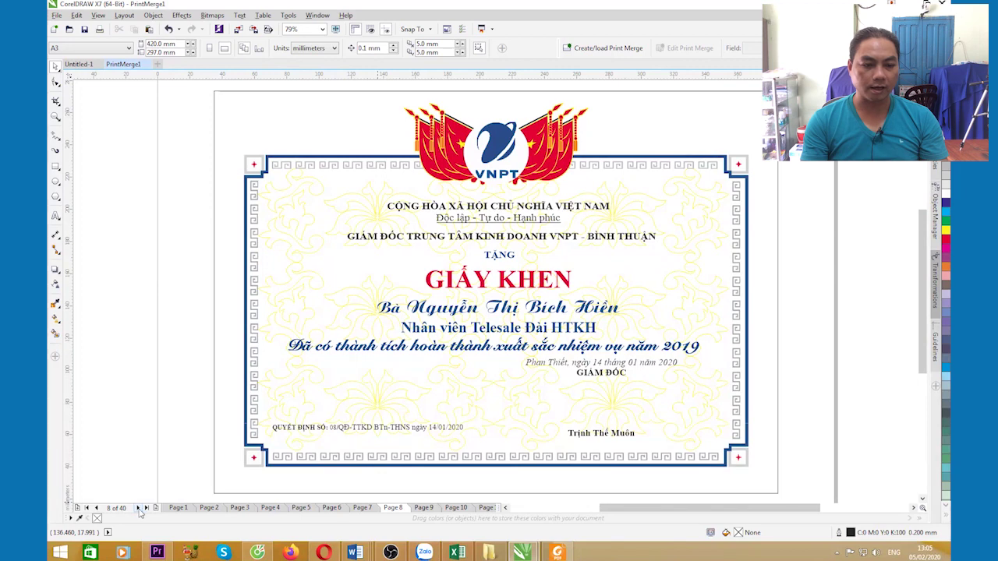
pyautogui.click(139, 508)
pyautogui.click(138, 508)
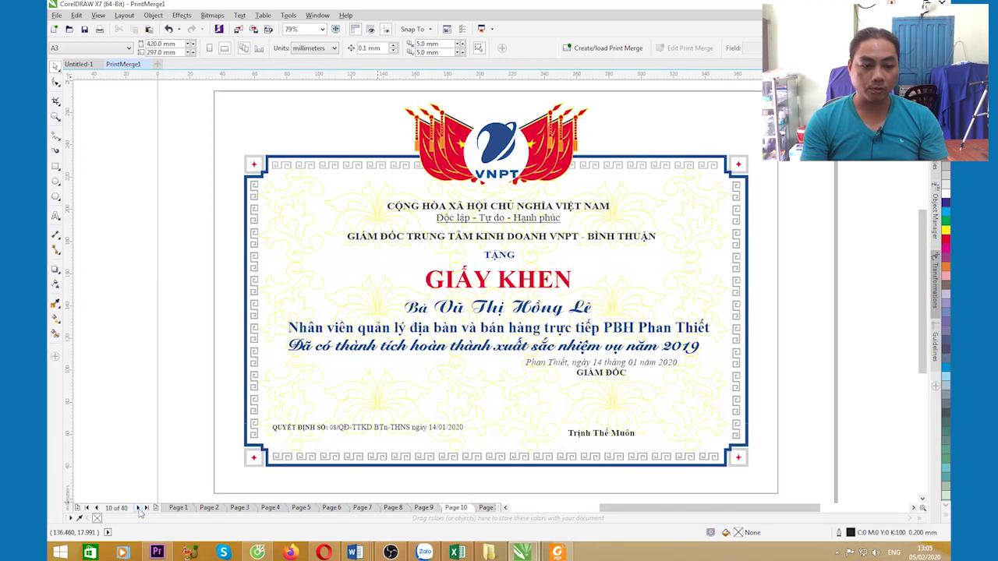
pyautogui.click(95, 508)
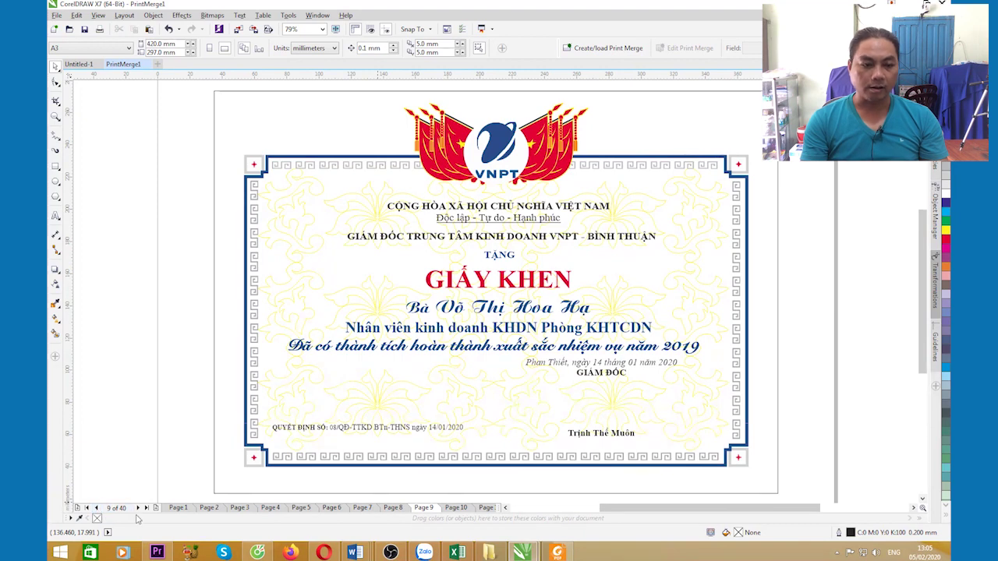
pyautogui.click(138, 508)
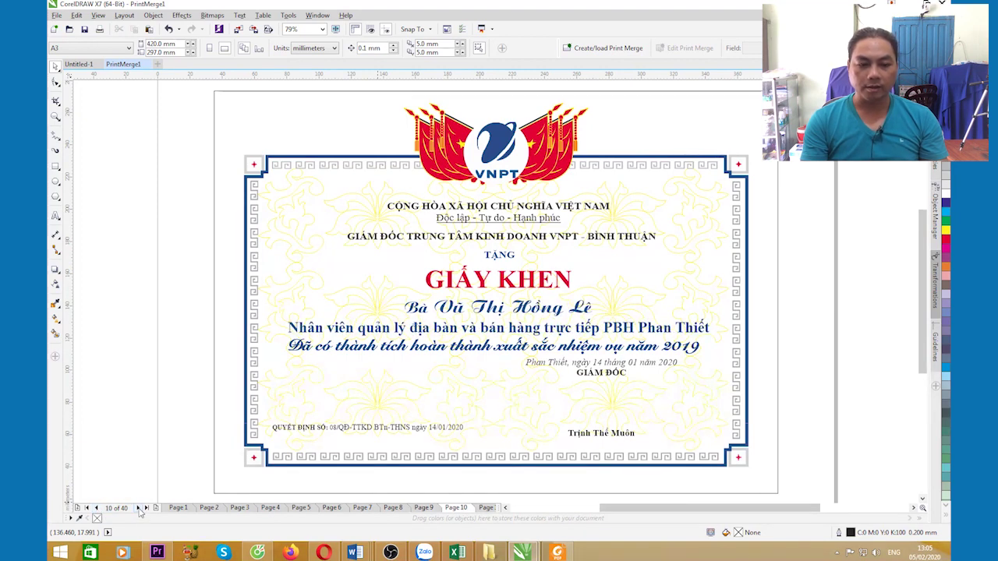
pyautogui.click(138, 508)
pyautogui.click(138, 508)
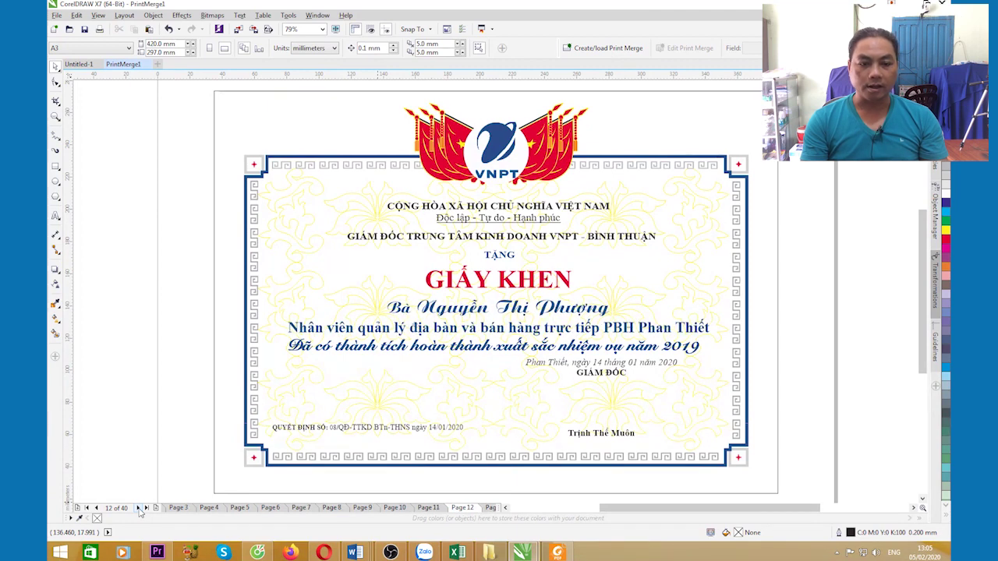
pyautogui.click(138, 509)
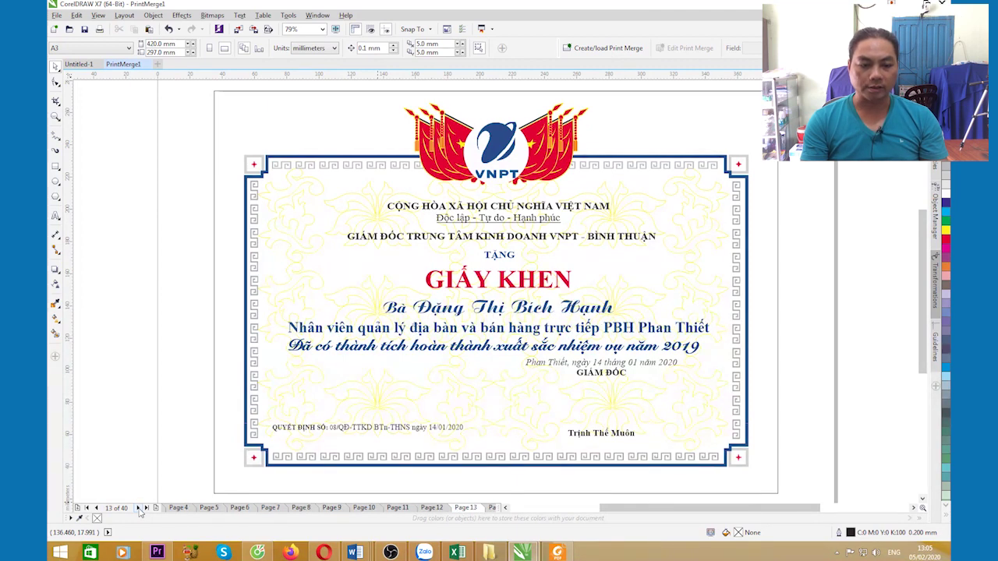
pyautogui.click(138, 507)
pyautogui.click(139, 507)
pyautogui.click(138, 508)
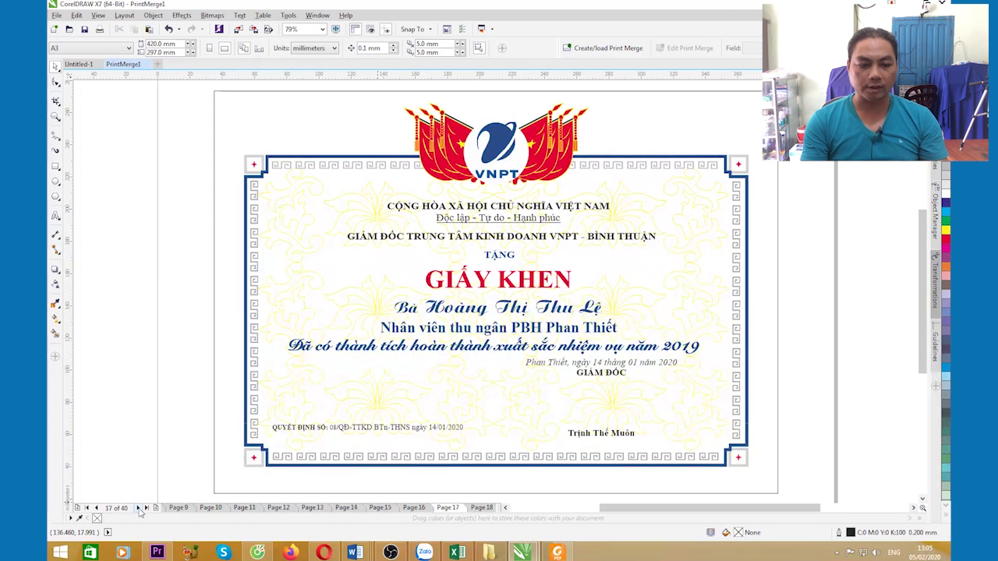
pyautogui.click(139, 507)
pyautogui.click(139, 508)
pyautogui.click(139, 507)
pyautogui.click(138, 507)
pyautogui.click(139, 508)
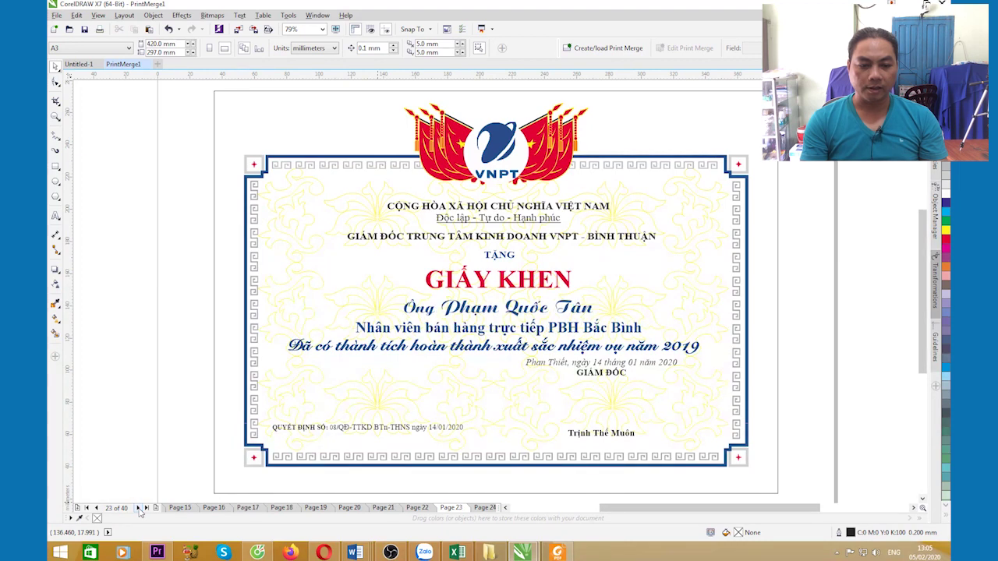
pyautogui.click(138, 508)
pyautogui.click(139, 508)
pyautogui.click(138, 508)
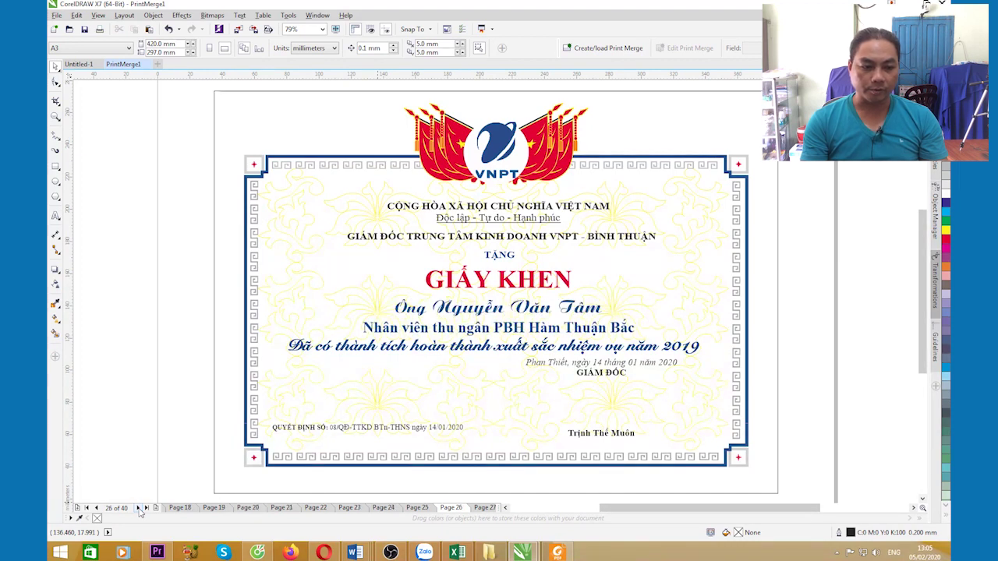
pyautogui.click(138, 508)
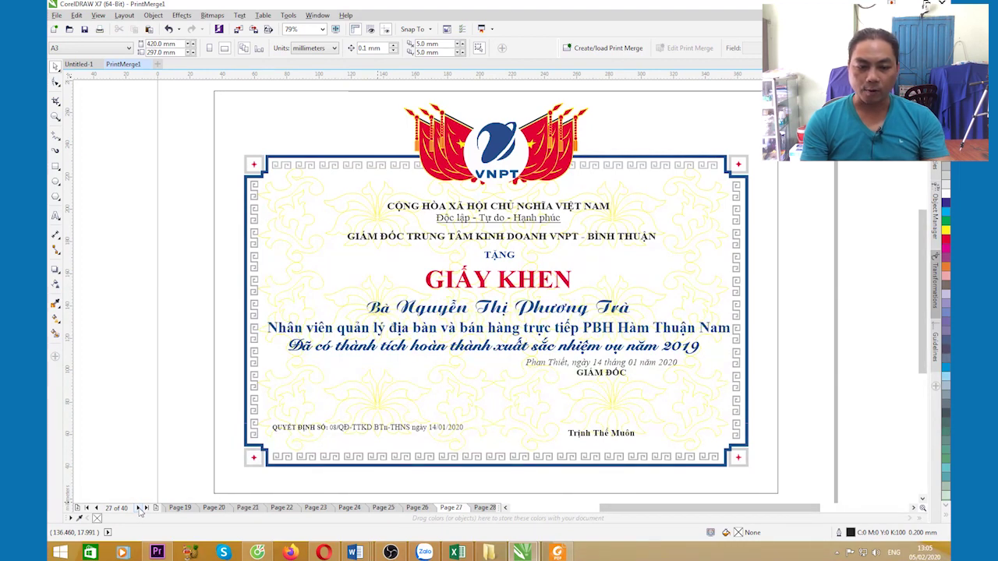
# Narrow the long job-title line on page 27 to about 270.8 mm wide and centre it horizontally on the background pattern.
pyautogui.click(415, 334)
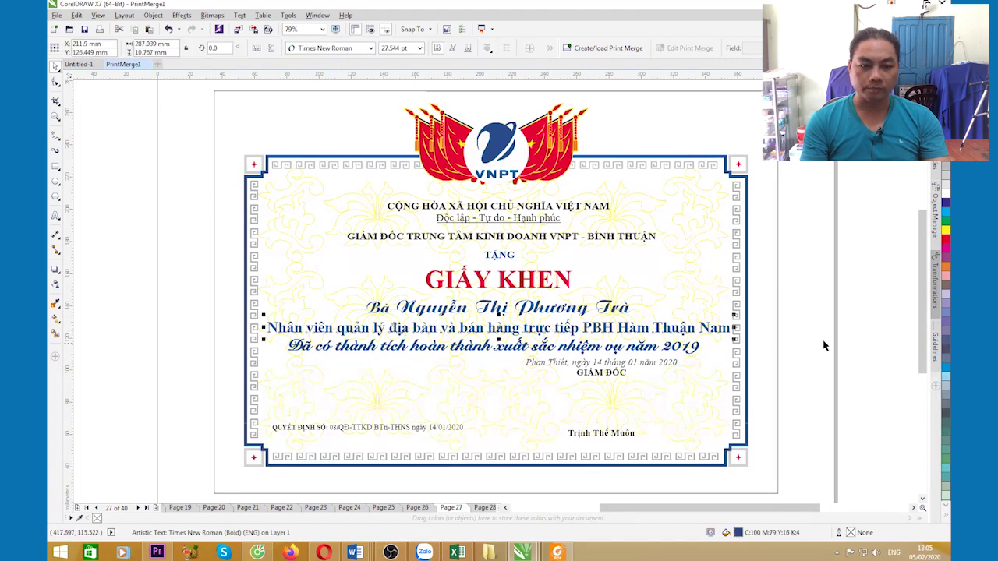
pyautogui.moveTo(735, 332)
pyautogui.mouseDown()
pyautogui.moveTo(702, 332)
pyautogui.moveTo(718, 332)
pyautogui.mouseUp()
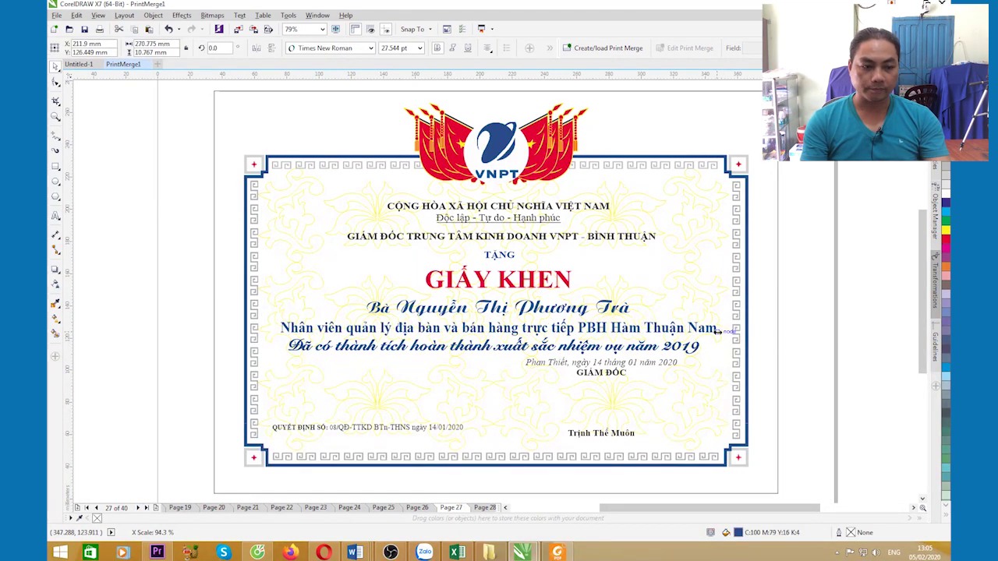
pyautogui.keyDown('shift'); pyautogui.click(473, 287); pyautogui.keyUp('shift')
pyautogui.press('c')
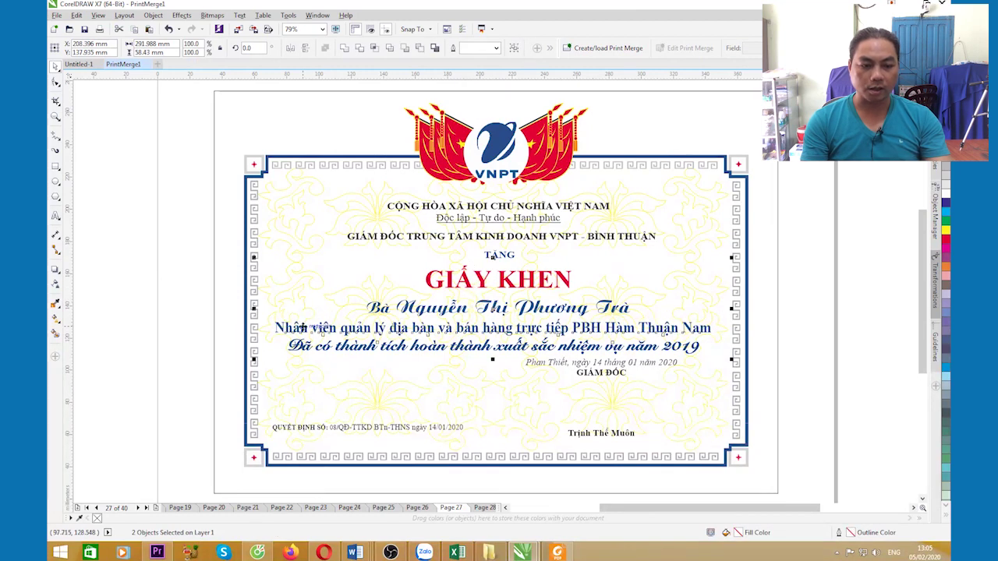
pyautogui.press('Escape')
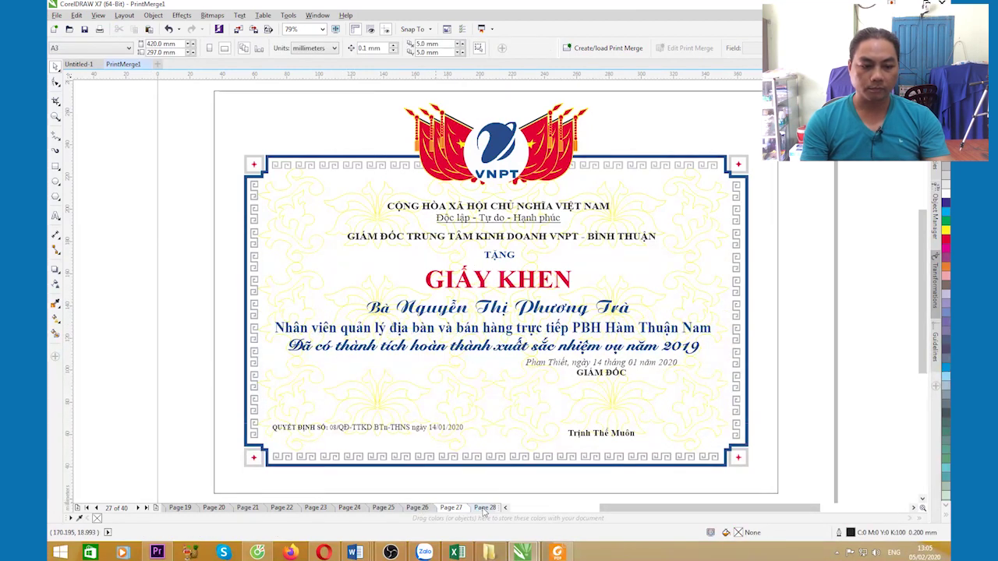
# Check the remaining certificates from page 28 through page 40 for overly long lines.
pyautogui.click(484, 508)
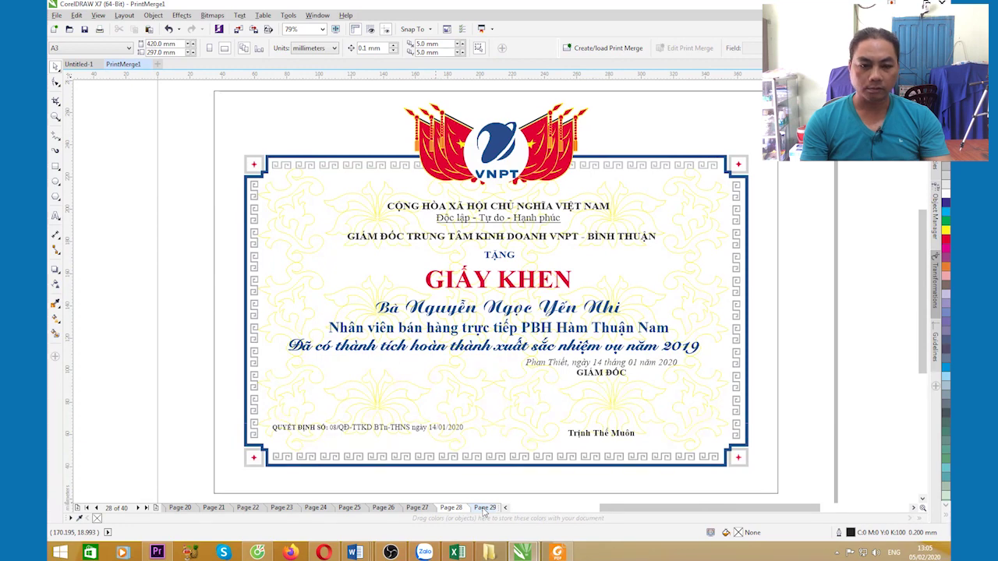
pyautogui.click(484, 508)
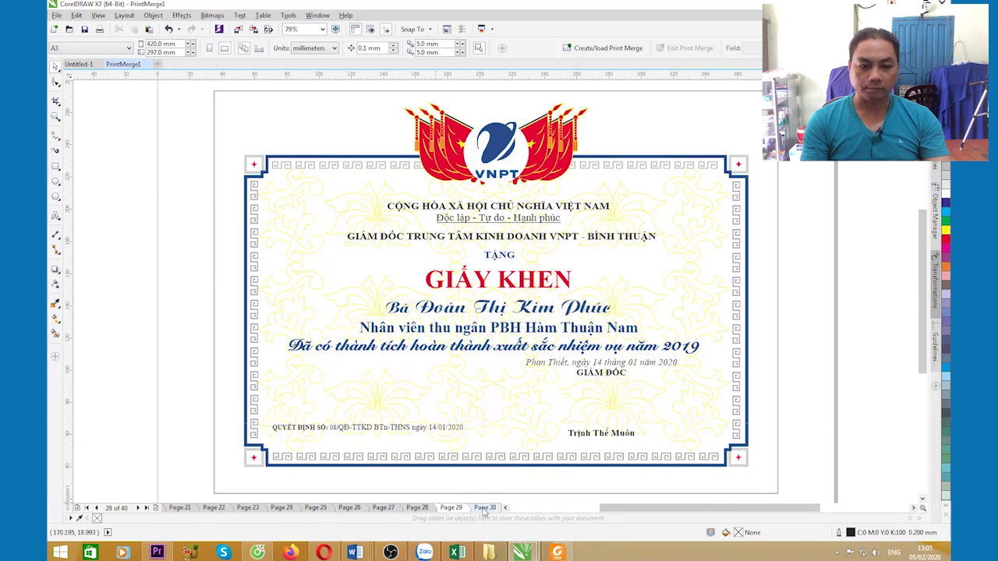
pyautogui.click(139, 508)
pyautogui.click(138, 508)
pyautogui.click(139, 508)
pyautogui.click(139, 508)
pyautogui.click(139, 508)
pyautogui.click(139, 508)
pyautogui.click(139, 508)
pyautogui.click(139, 508)
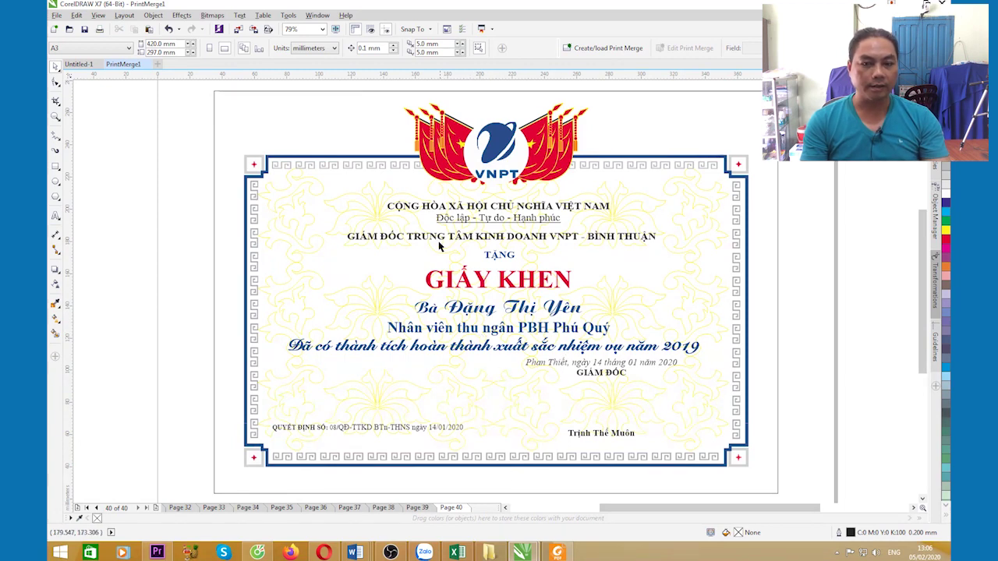
pyautogui.scroll(-3, 330, 260)
pyautogui.scroll(4, 445, 257)
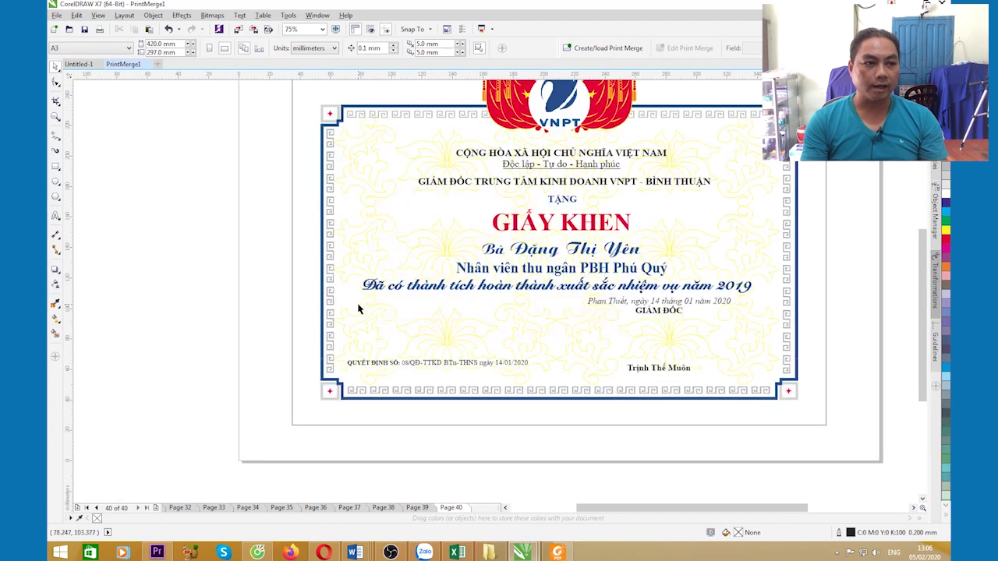
pyautogui.scroll(-2, 359, 308)
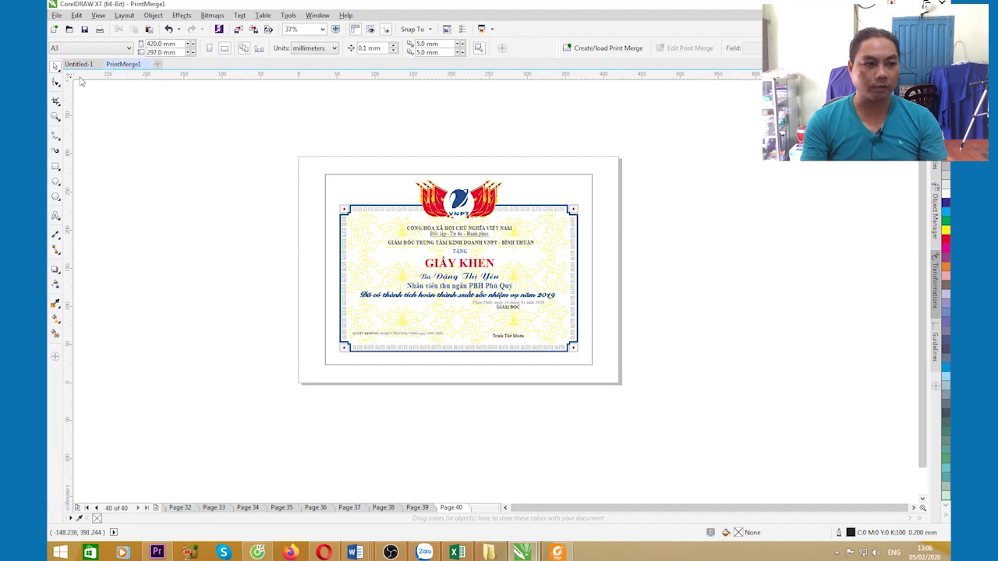
# Save the merged document to the Desktop as a CDR file named "file GK in chuan".
pyautogui.click(56, 16)
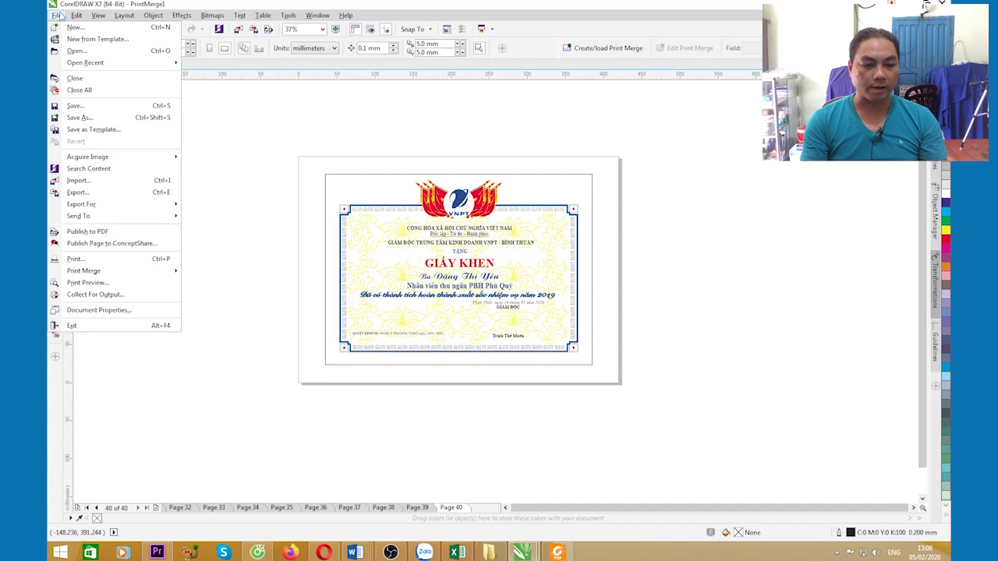
pyautogui.click(78, 117)
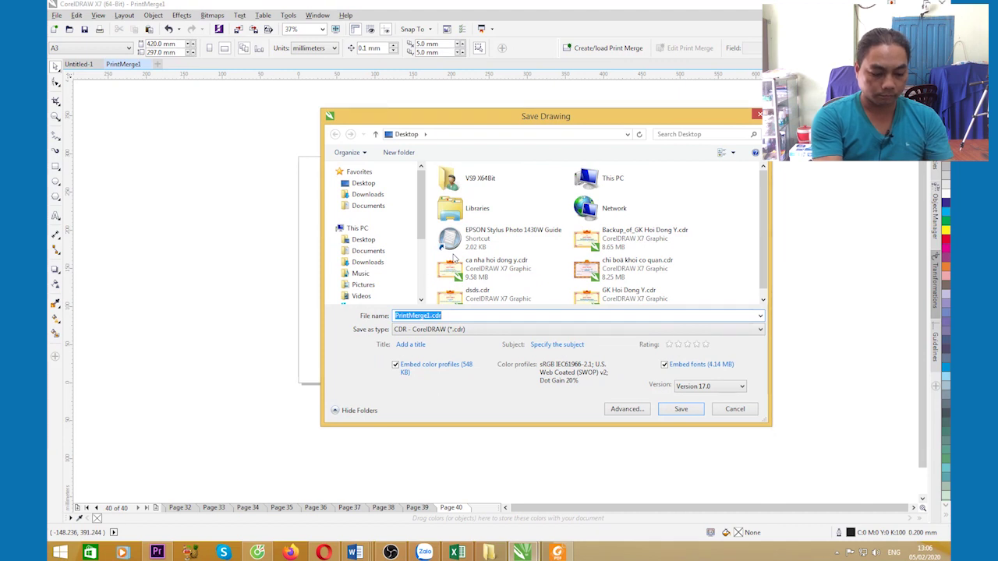
pyautogui.write('file')
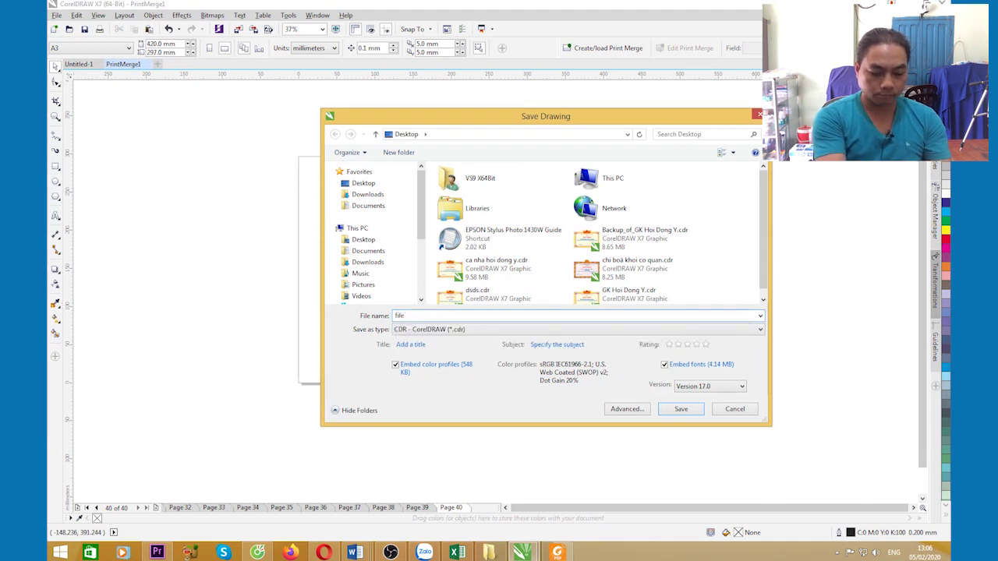
pyautogui.write(' GK in chua')
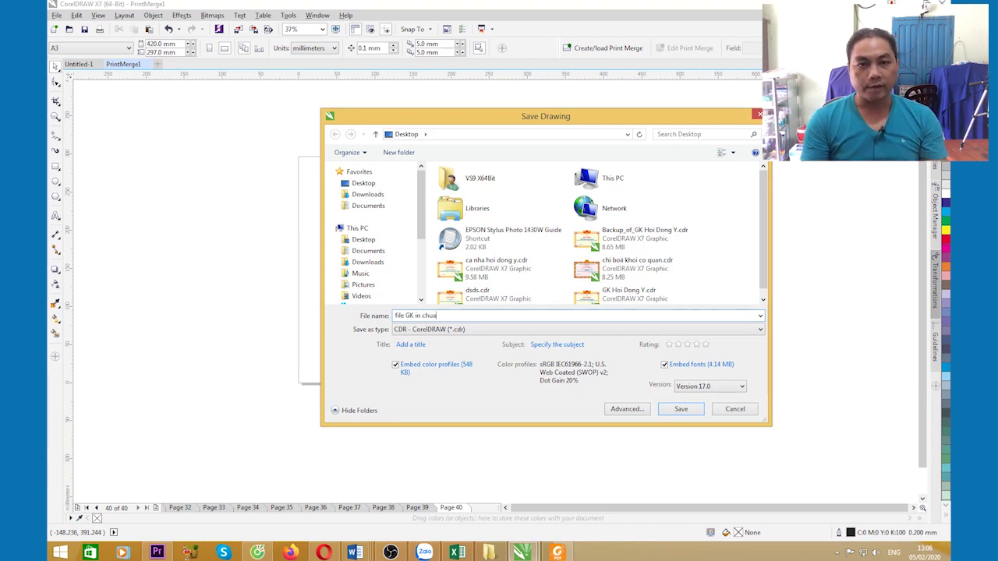
pyautogui.click(680, 408)
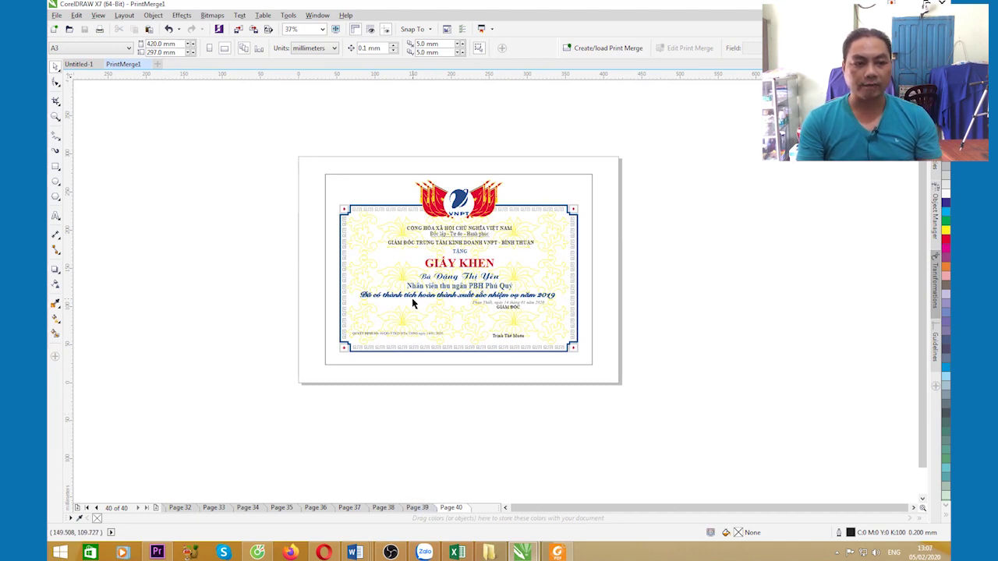
# Clear the desktop of open windows and move the file GK in chuan.cdr icon to a free spot below the New Microsoft document.
pyautogui.click(78, 64)
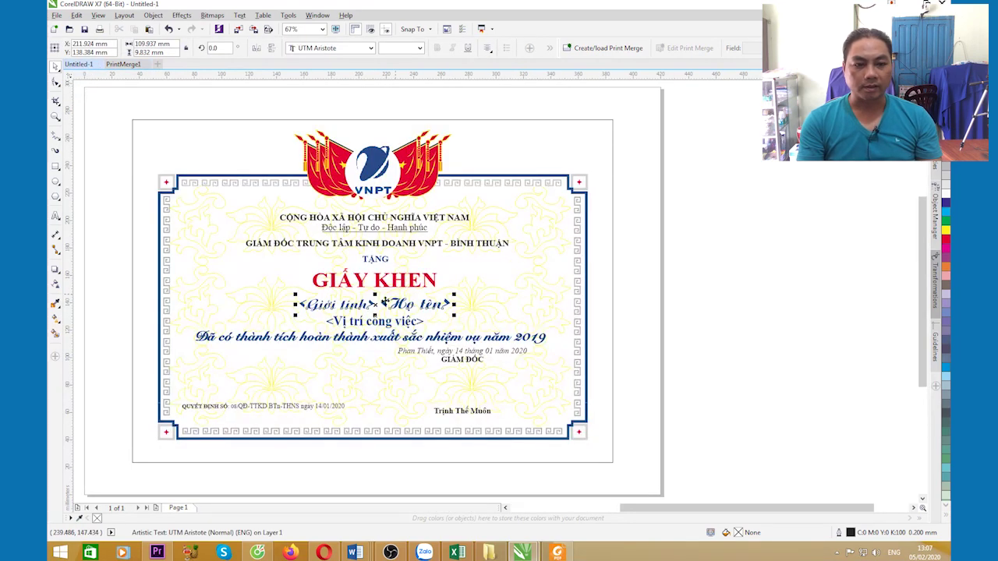
pyautogui.click(123, 64)
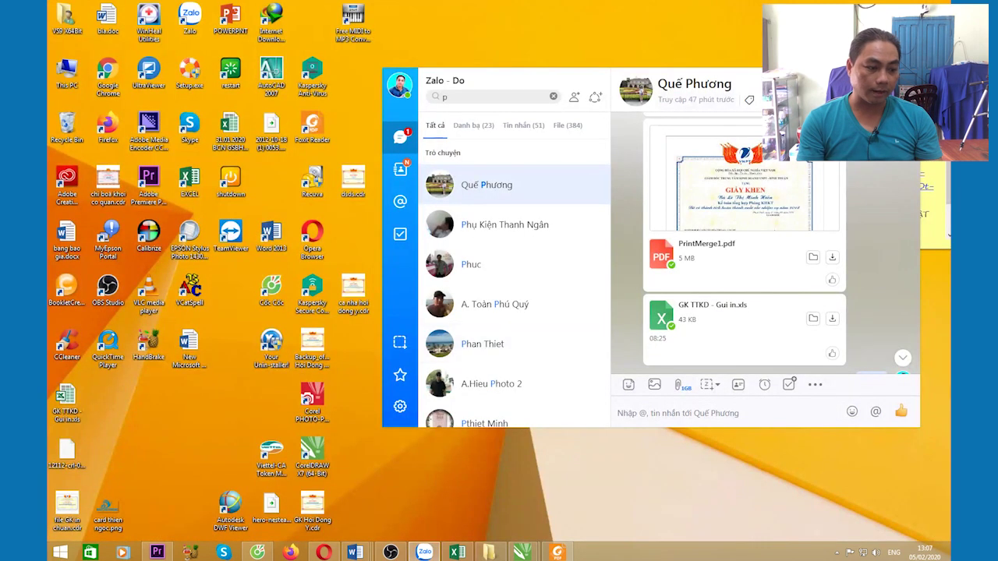
pyautogui.click(864, 76)
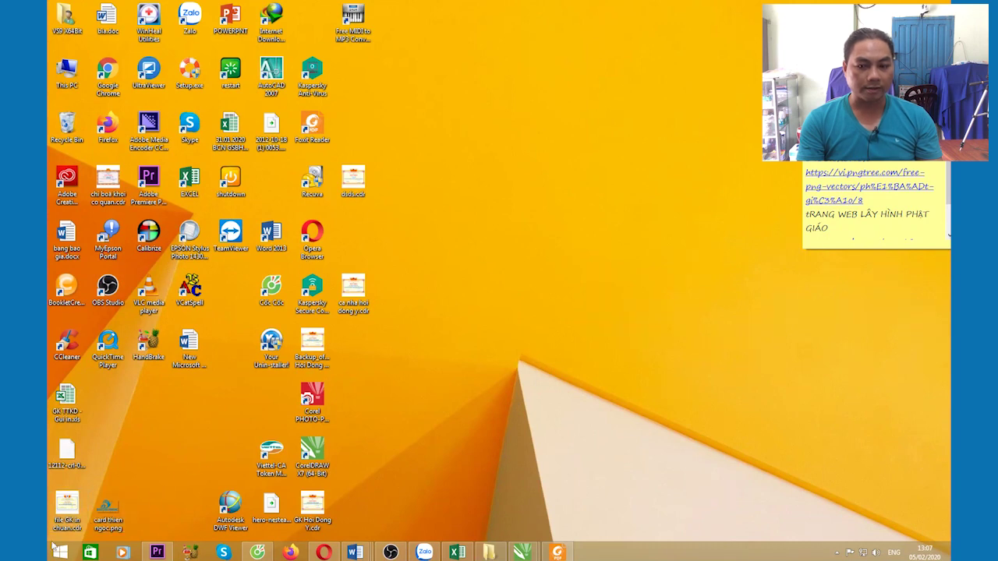
pyautogui.moveTo(68, 507); pyautogui.dragTo(227, 373)
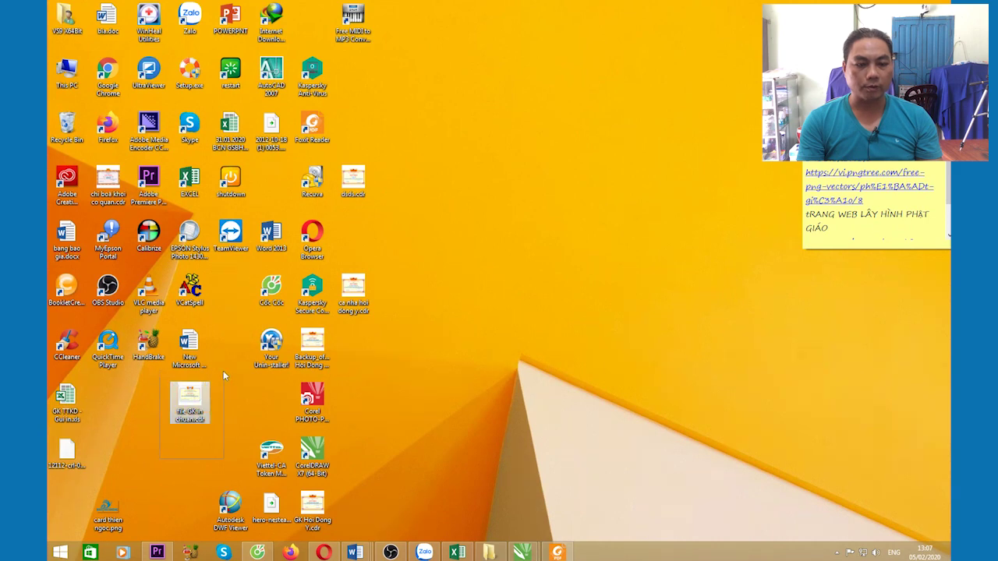
pyautogui.click(174, 460)
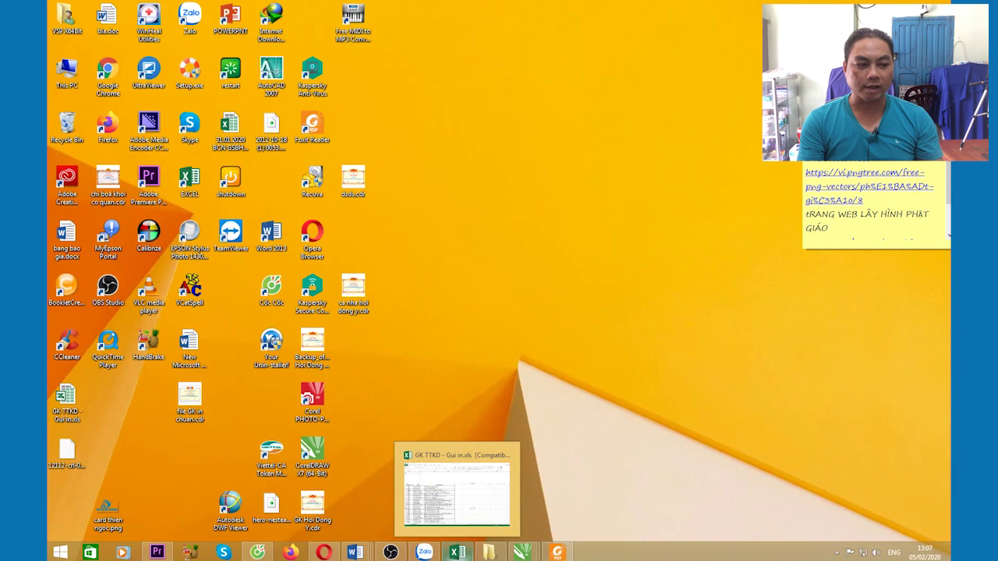
# Switch to Excel and review the recipient list in GK TTKD - Gui in.xls, then return to CorelDRAW.
pyautogui.click(458, 552)
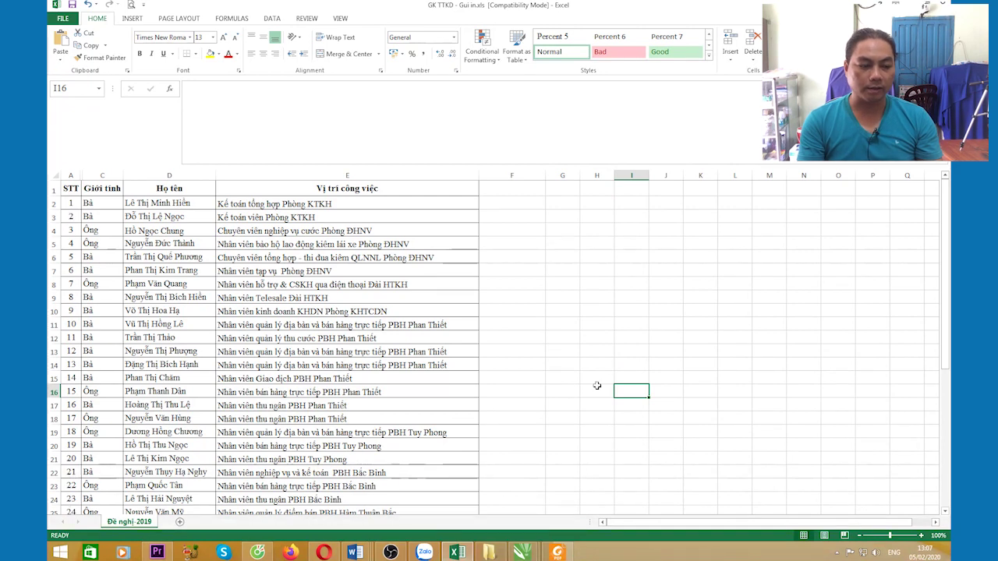
pyautogui.click(585, 389)
pyautogui.moveTo(522, 552)
pyautogui.click(588, 487)
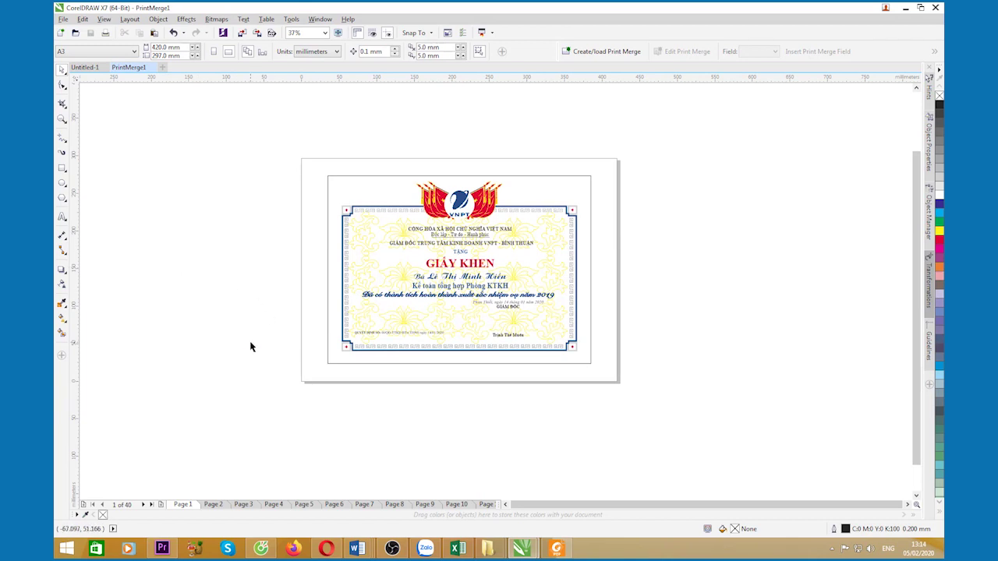
# Open the print properties of the RICOH Aficio SP C830DN PS printer and set the page orientation to Landscape.
pyautogui.hotkey('ctrl', 'p')
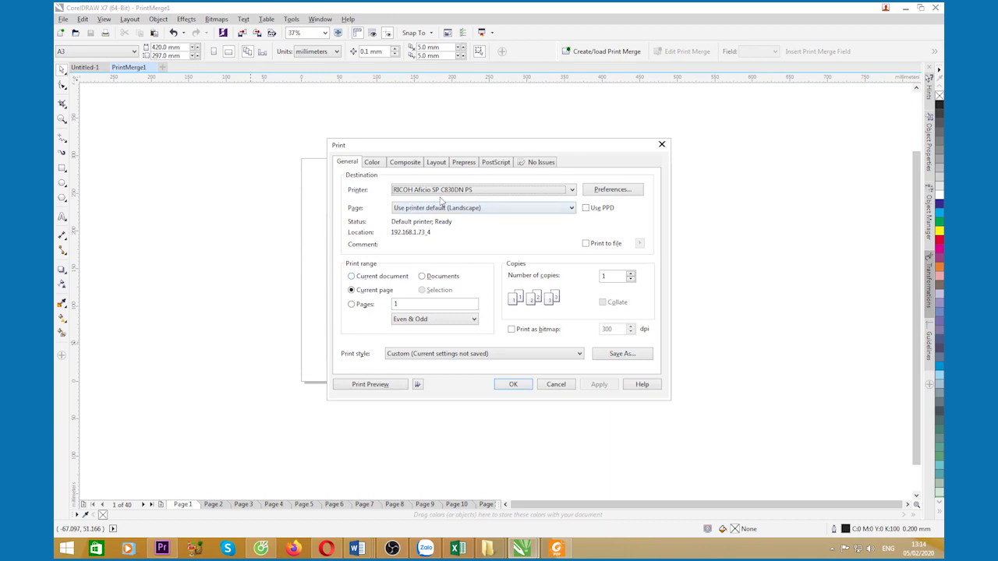
pyautogui.click(571, 190)
pyautogui.click(572, 191)
pyautogui.click(613, 192)
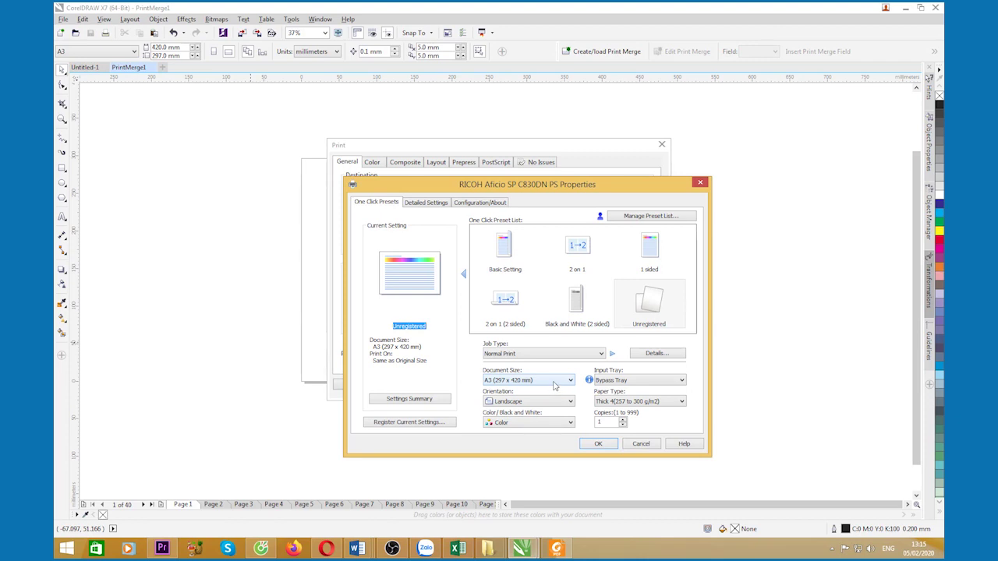
pyautogui.click(499, 403)
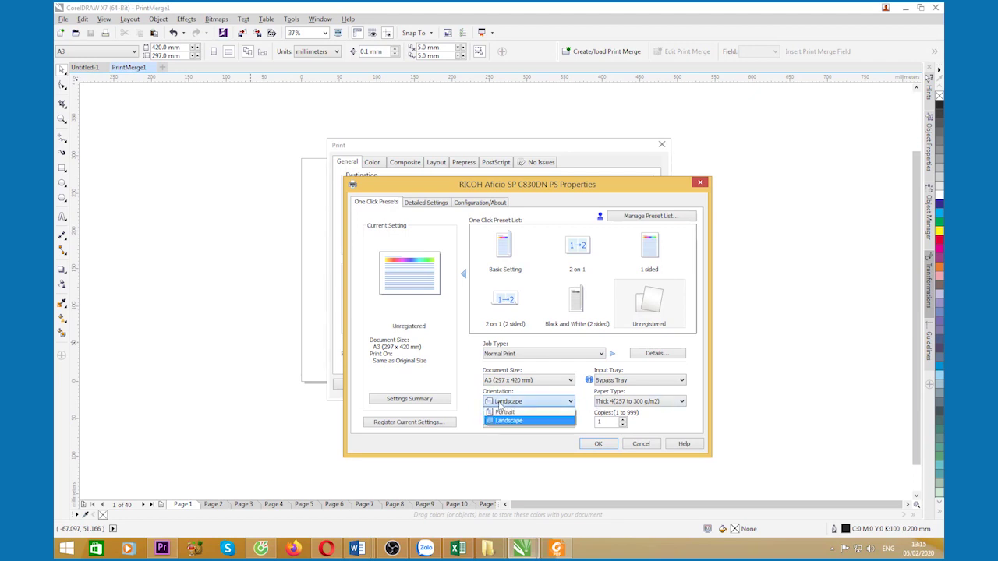
pyautogui.click(500, 412)
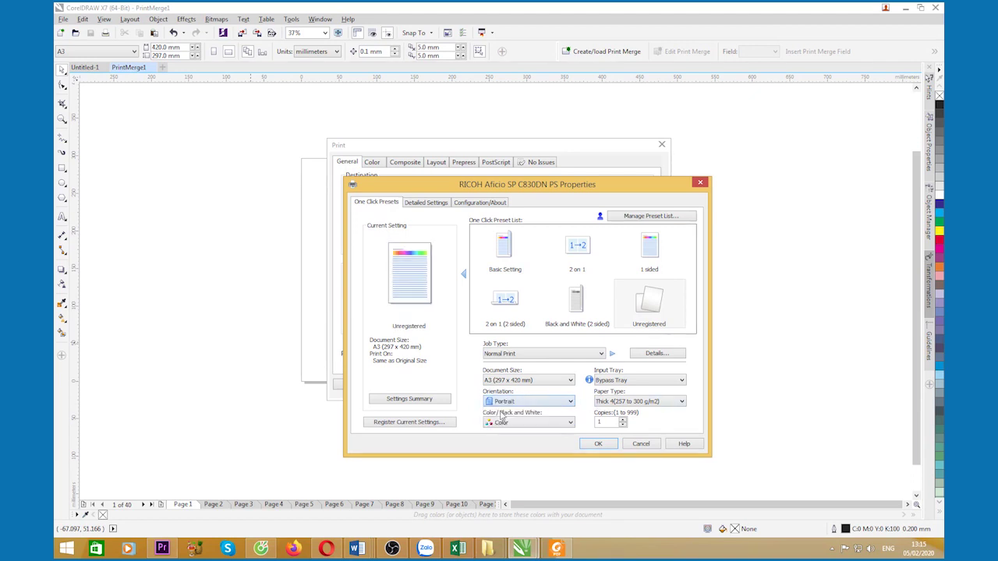
pyautogui.click(505, 403)
pyautogui.click(500, 422)
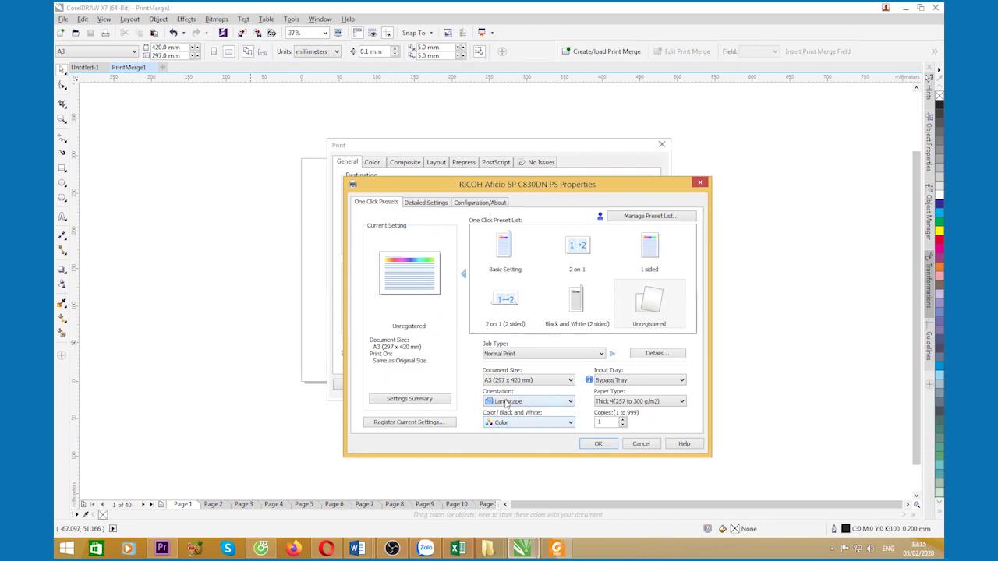
# Set the printer's input tray to Bypass Tray and the paper type to Thick 4 (257 to 300 g/m2), and accept the properties.
pyautogui.click(607, 381)
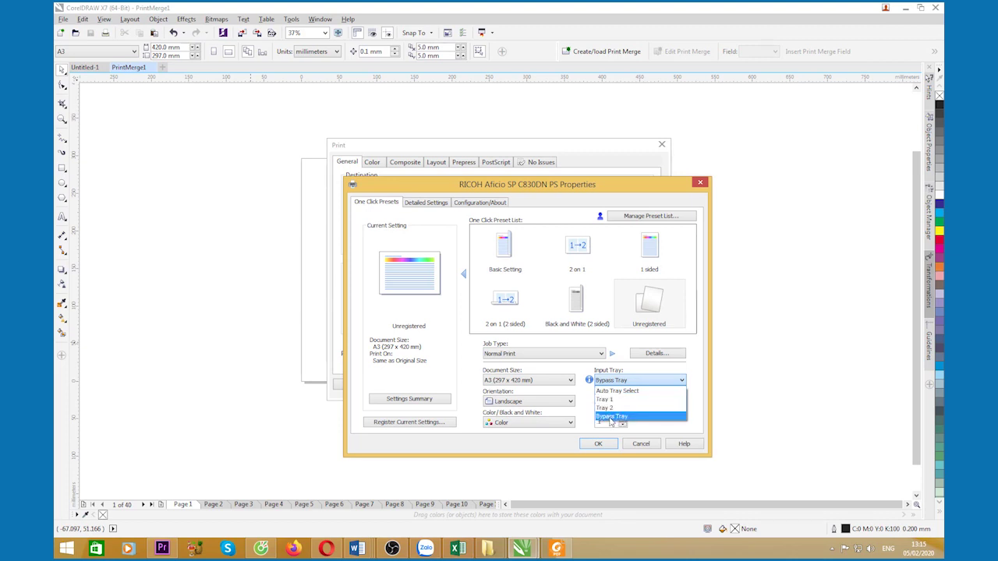
pyautogui.click(613, 417)
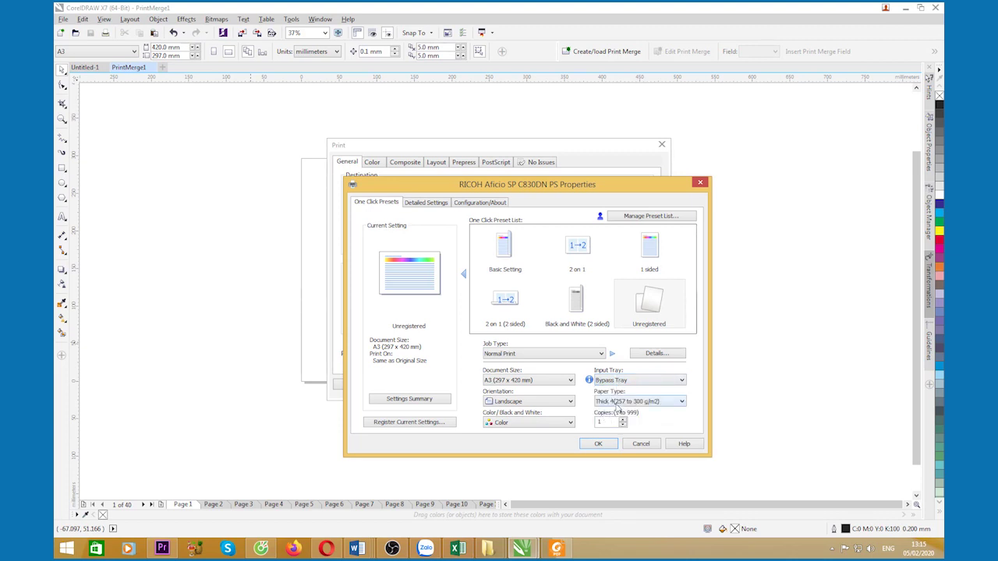
pyautogui.click(613, 403)
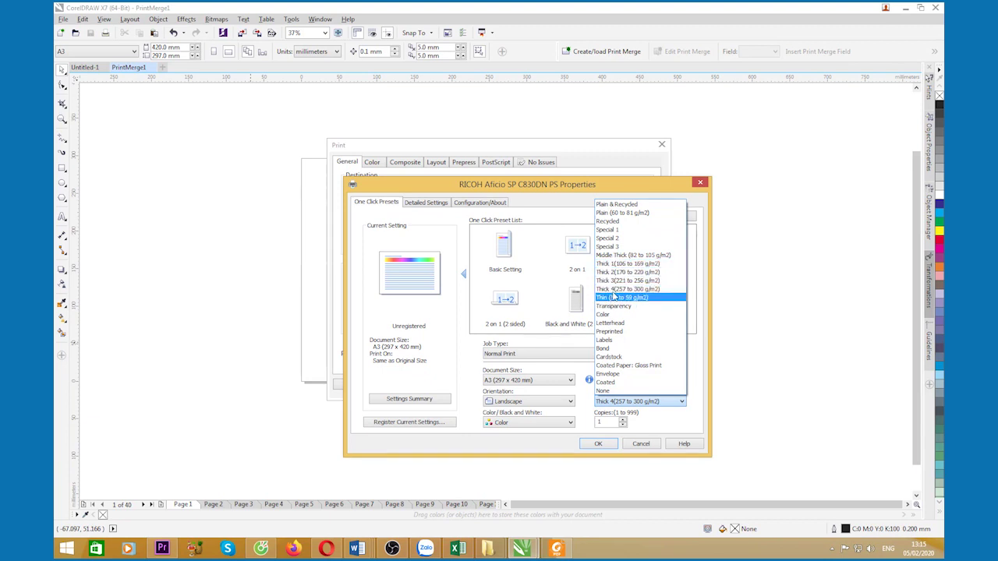
pyautogui.click(622, 290)
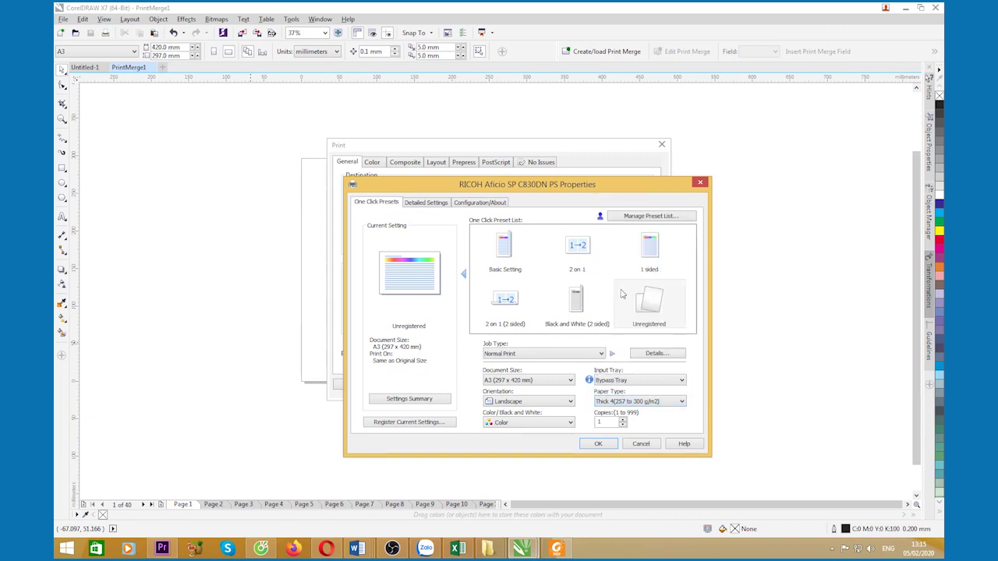
pyautogui.click(598, 443)
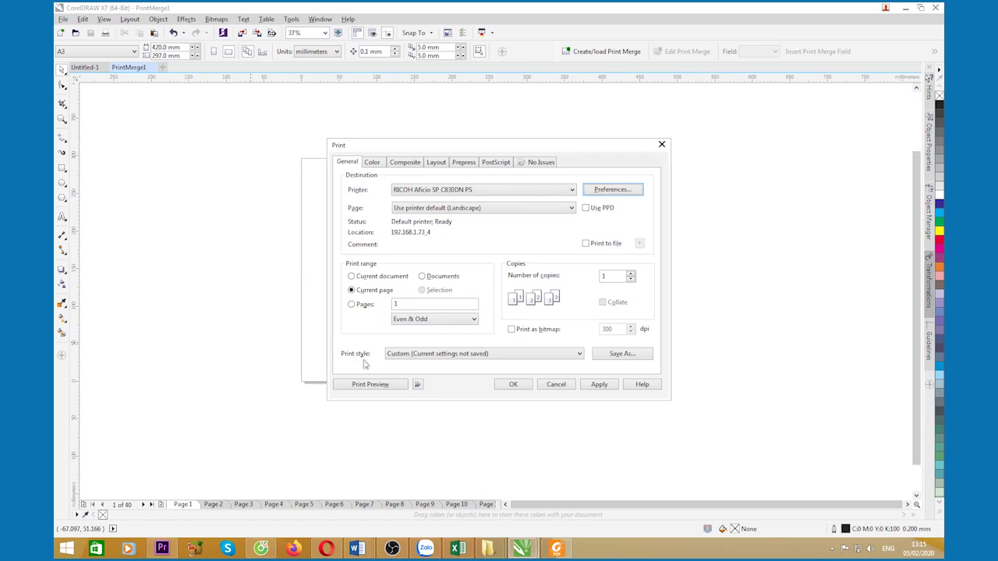
# Set the print range to the current document.
pyautogui.click(351, 278)
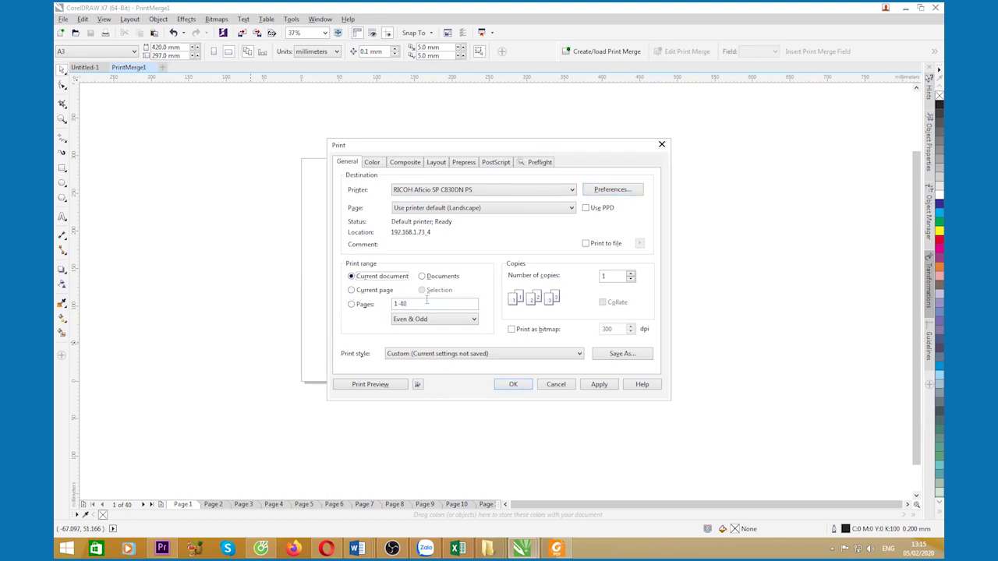